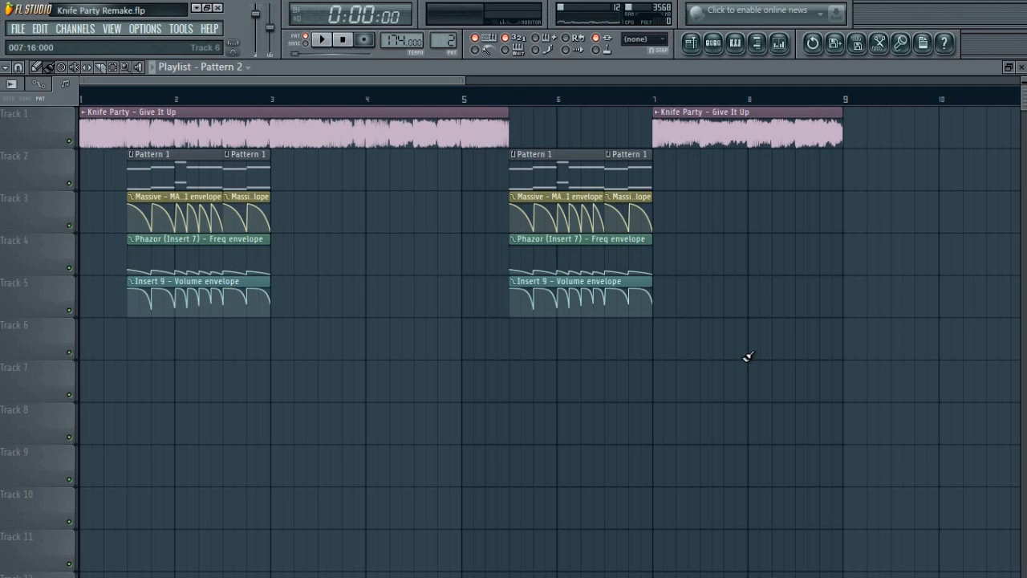
Switch playback to song mode and listen to the playlist arrangement from the start
click(306, 42)
key(space)
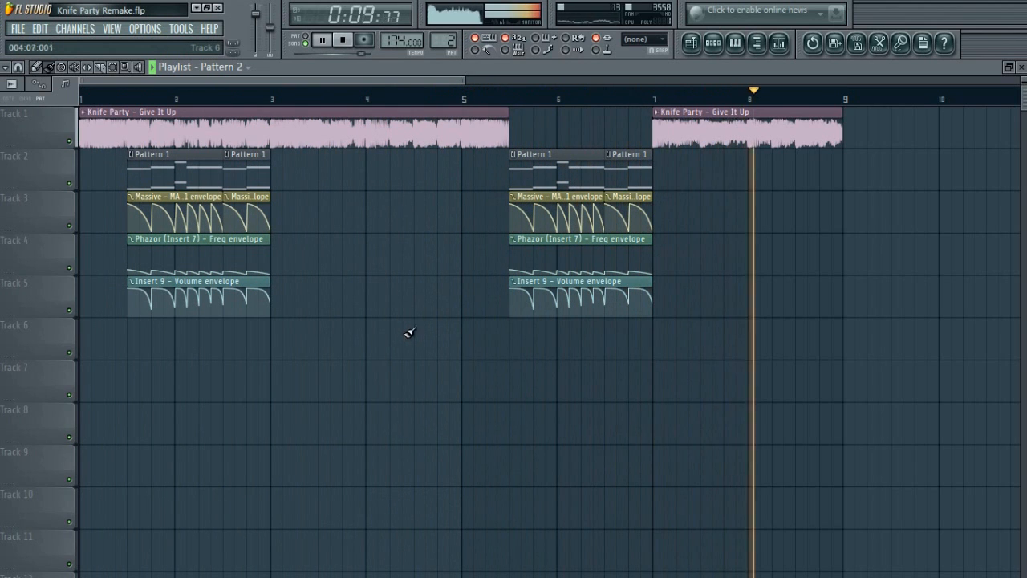
key(space)
Play back the remade section from the start of the second Pattern 1 clip, after bar 5
click(510, 96)
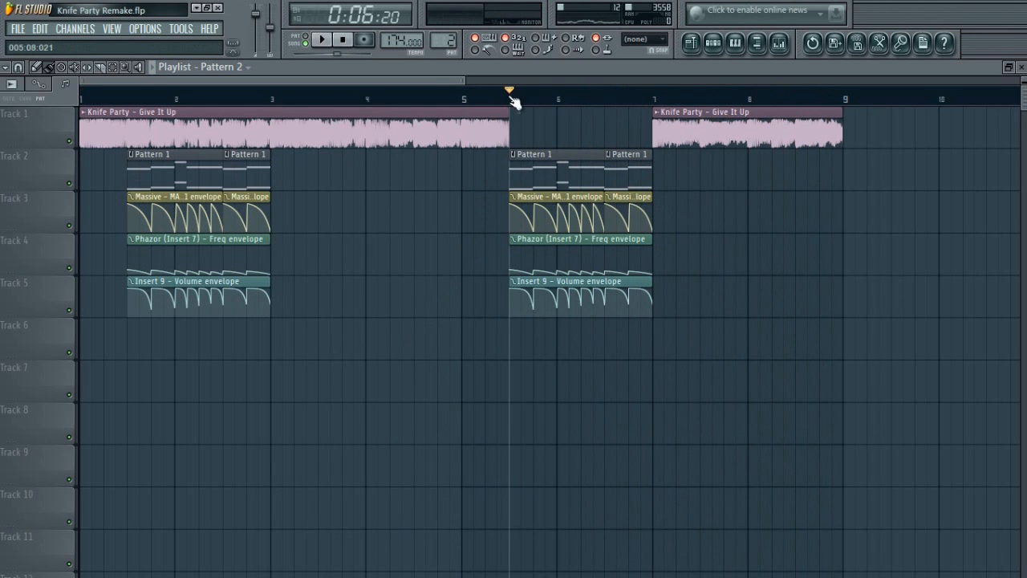
scroll(514, 100, up, 3)
drag(337, 83, 387, 93)
scroll(389, 96, down, 3)
key(space)
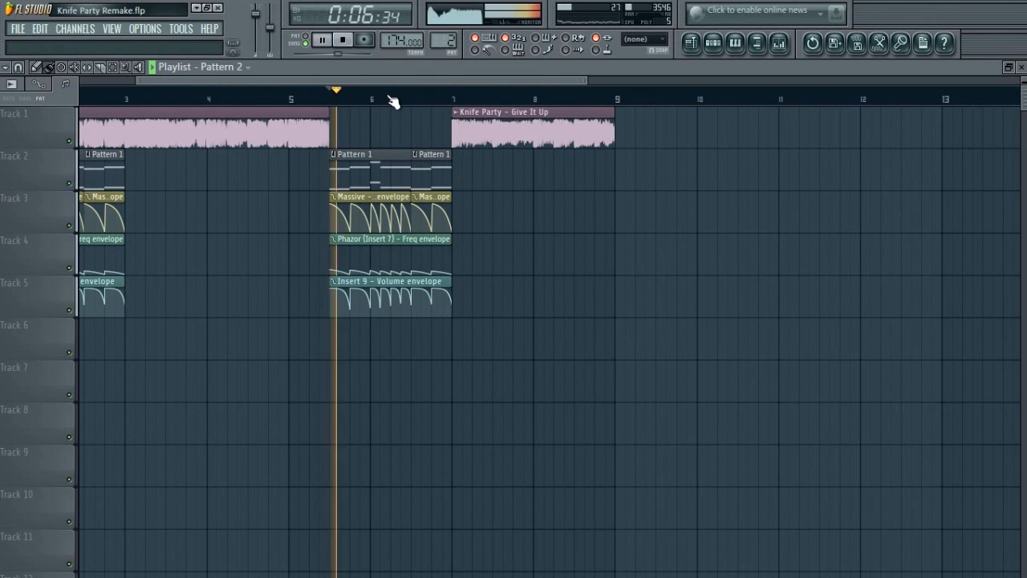
key(space)
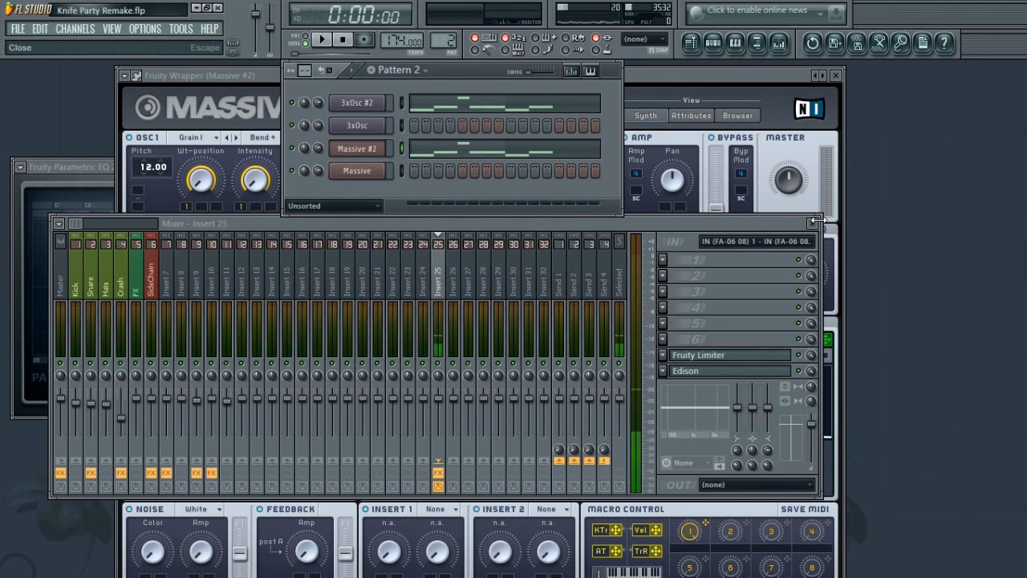
Close the mixer and audition the 3xOsc #2 channel with a few notes in its channel settings
click(812, 223)
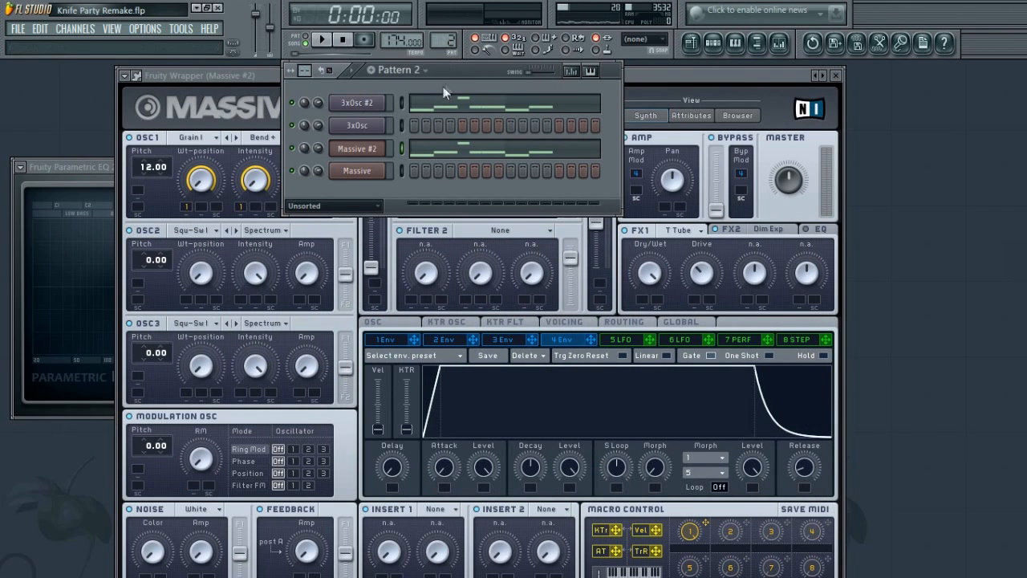
click(372, 105)
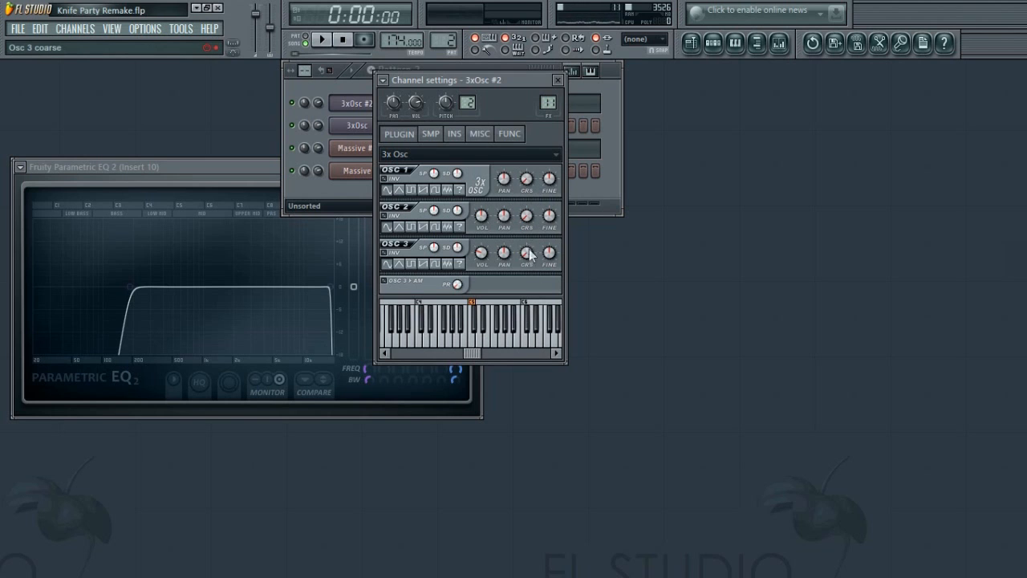
click(427, 344)
key(x)
key(b)
key(x)
click(558, 80)
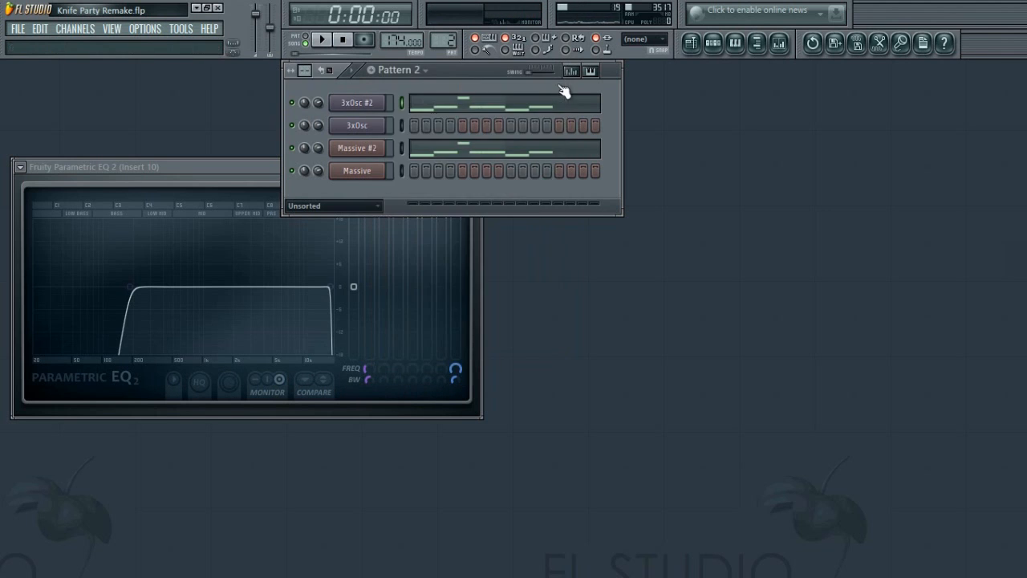
Start a new sound in the Massive #2 channel and set envelope 4's decay level to 1
click(380, 151)
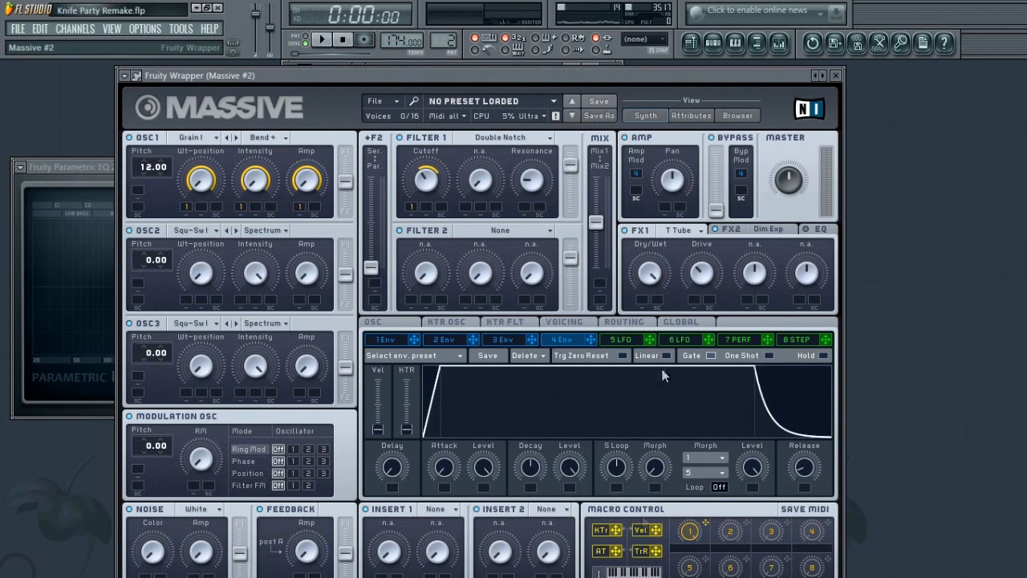
click(392, 103)
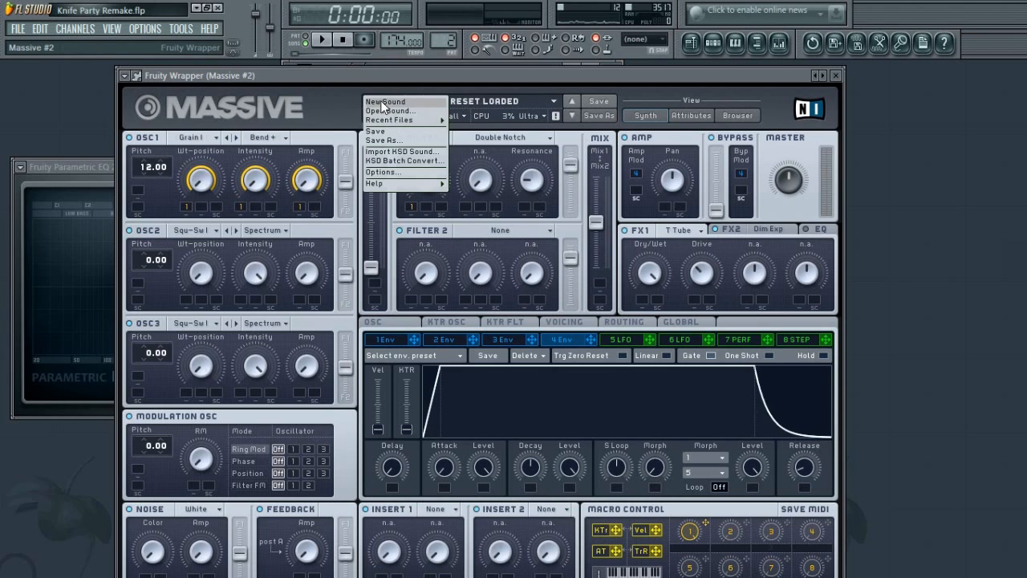
click(384, 102)
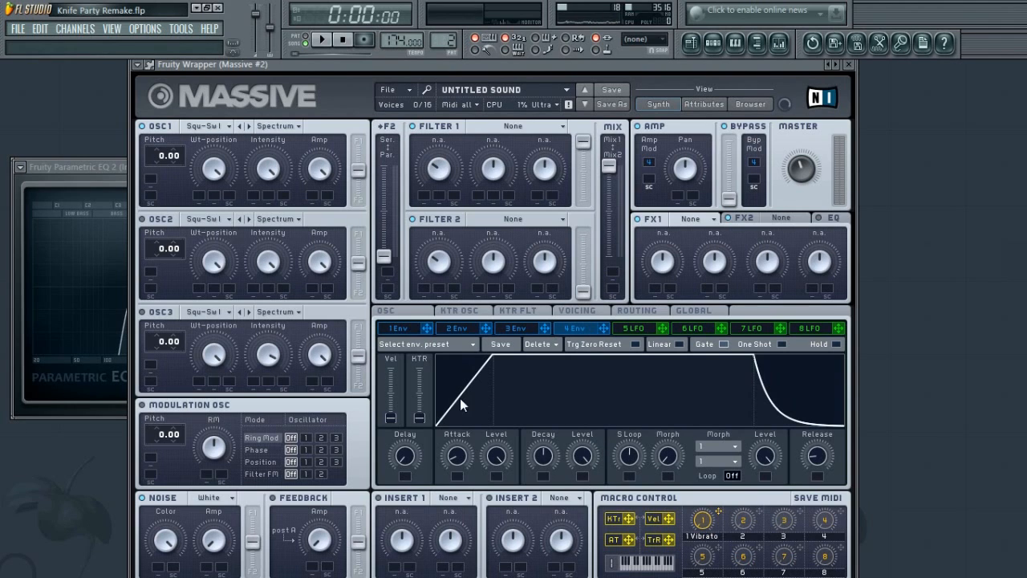
drag(584, 460, 582, 438)
drag(584, 462, 589, 525)
drag(586, 468, 581, 394)
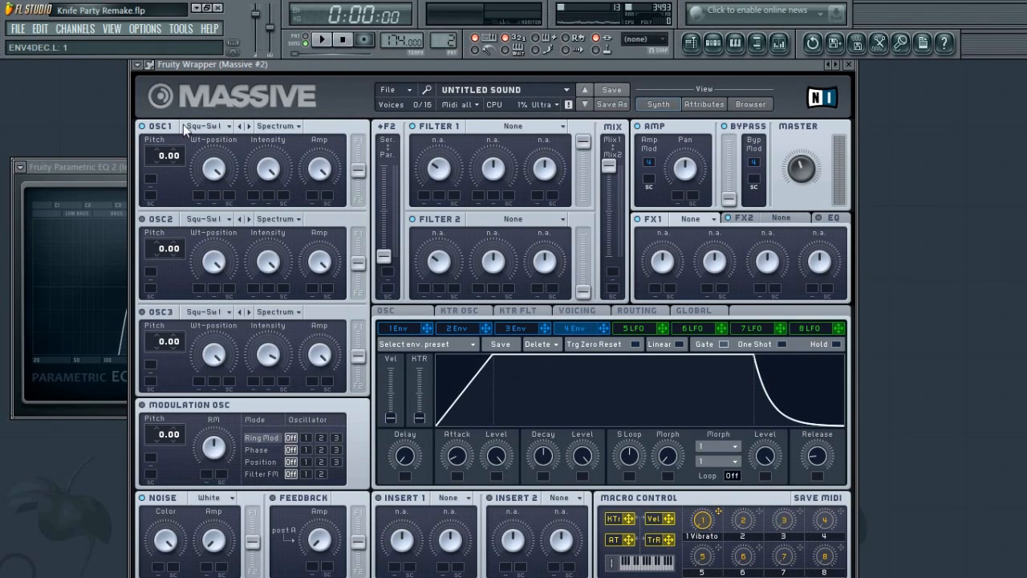
Set OSC1 to the Digigrain I wavetable and its mode to Bend +
click(223, 128)
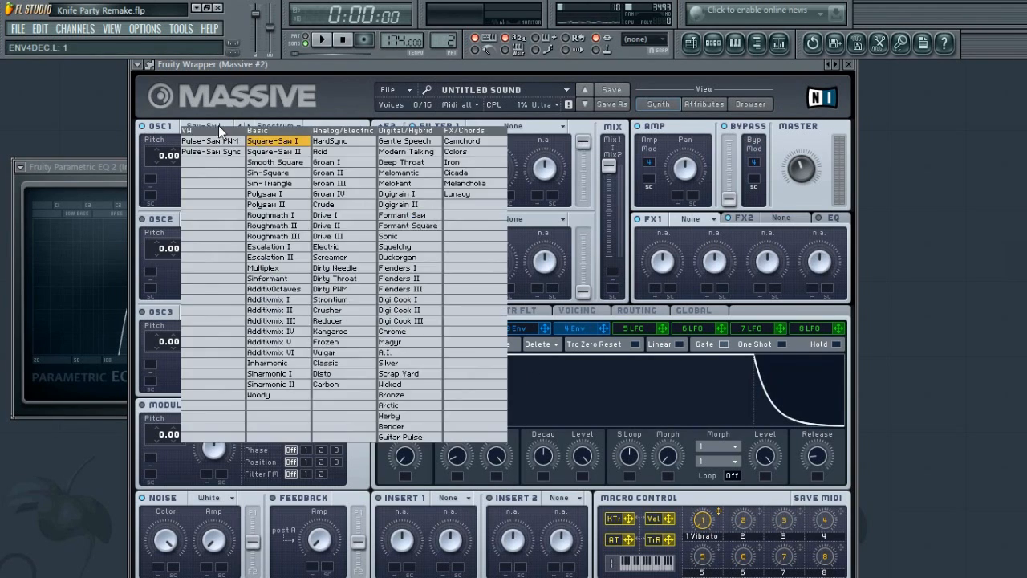
click(423, 194)
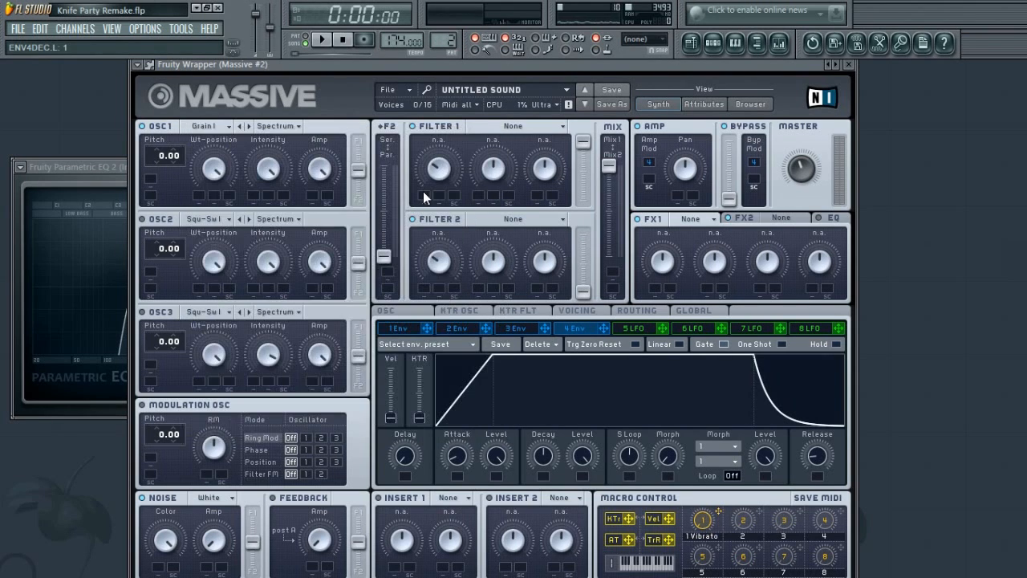
click(285, 127)
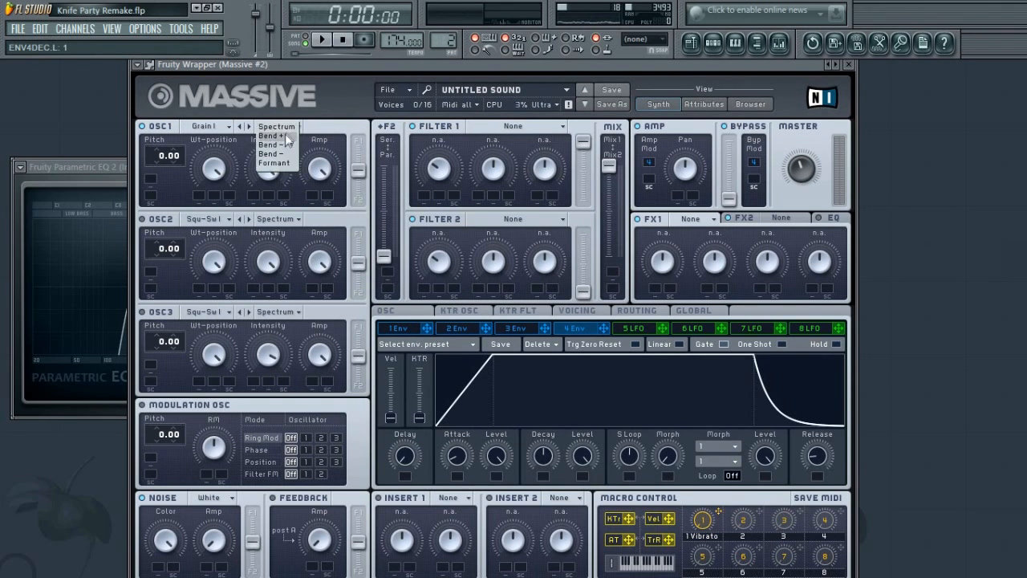
click(299, 125)
click(284, 129)
click(281, 137)
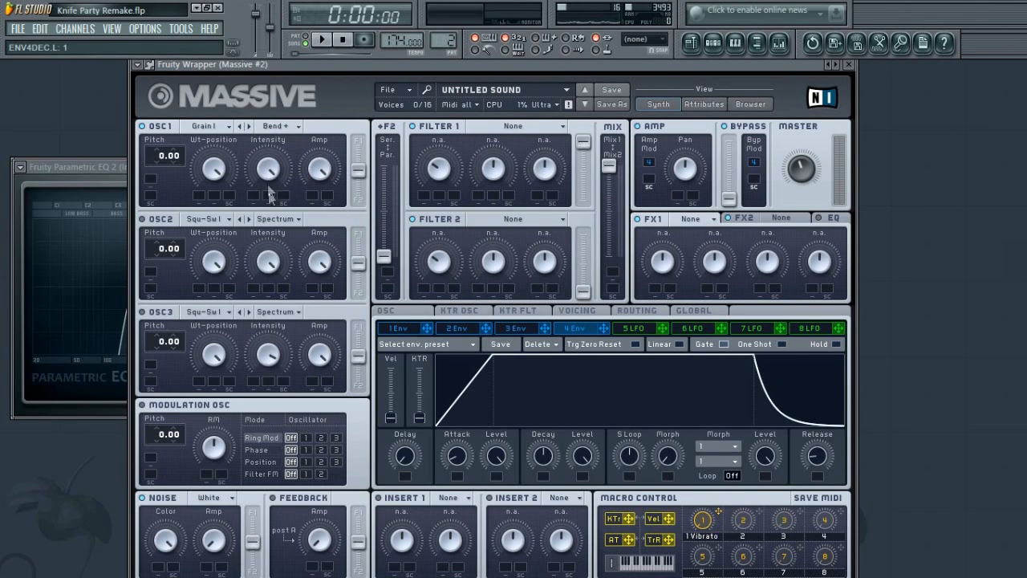
Turn OSC1's Wt-position and Intensity down to 0 and lower its Amp to about 0.29
click(205, 163)
drag(272, 167, 273, 312)
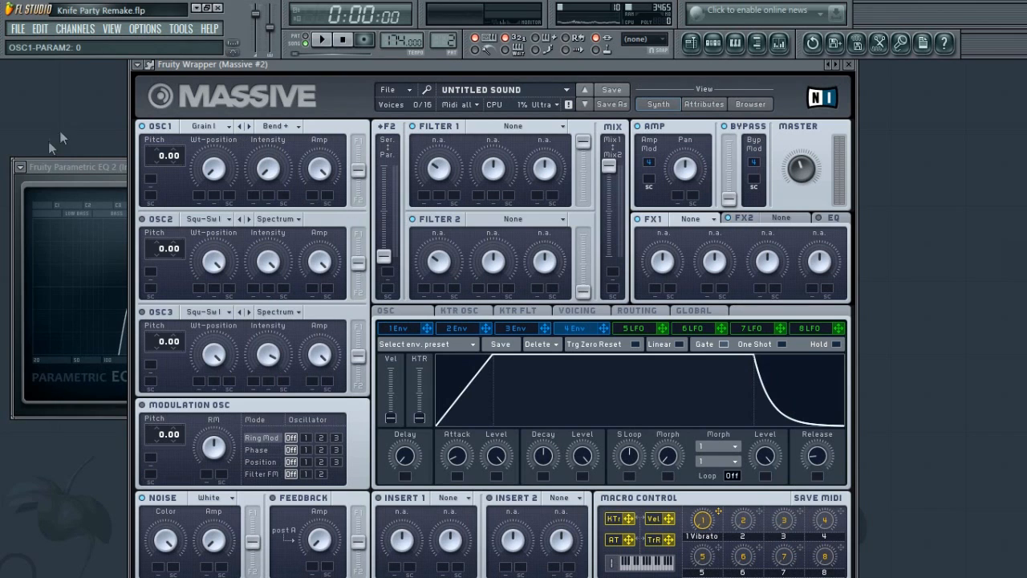
drag(319, 170, 315, 271)
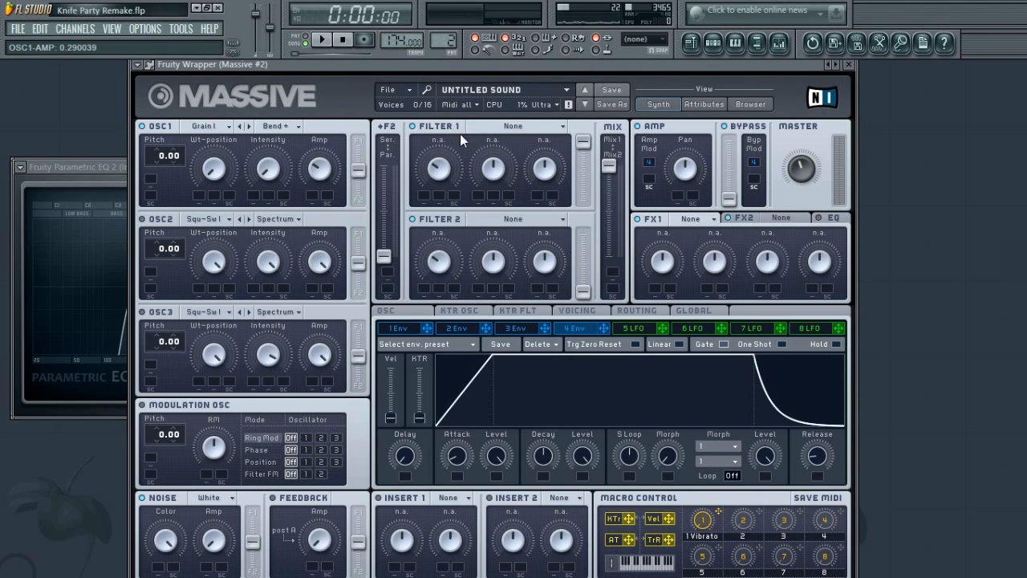
Set Filter 1 to Double Notch, lower its resonance to about 0.16 and slightly adjust its cutoff
click(511, 128)
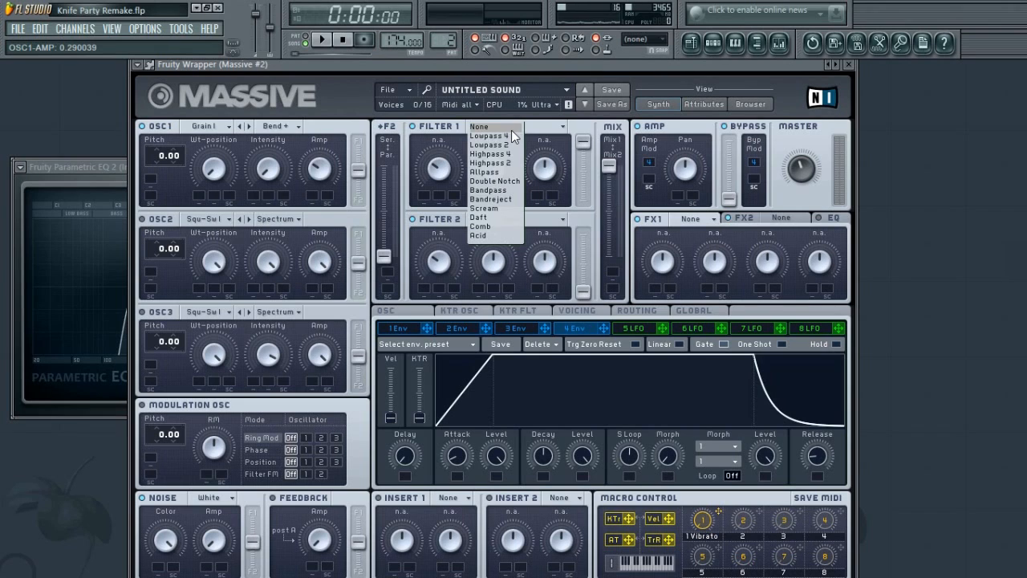
click(502, 182)
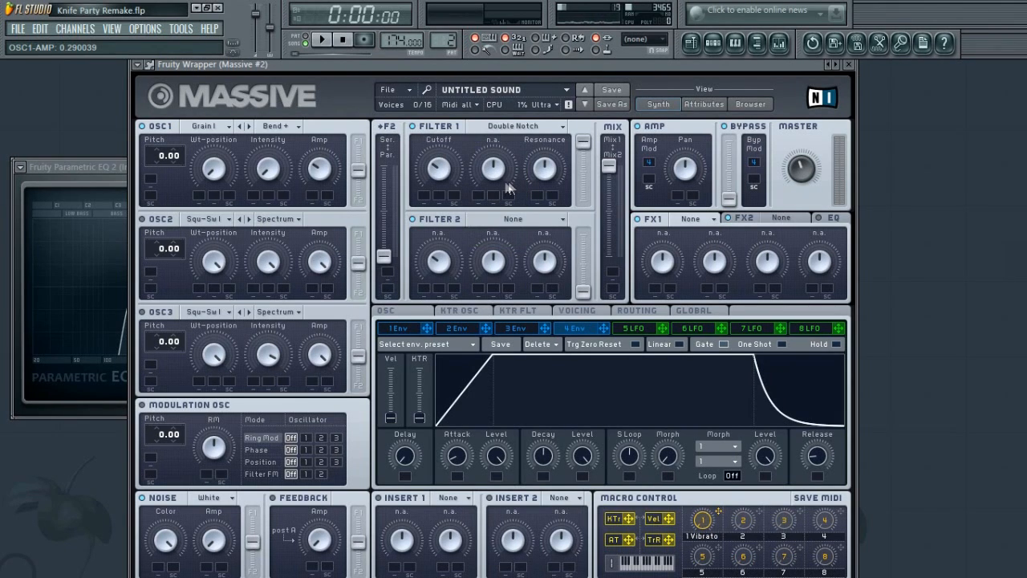
drag(551, 172, 514, 206)
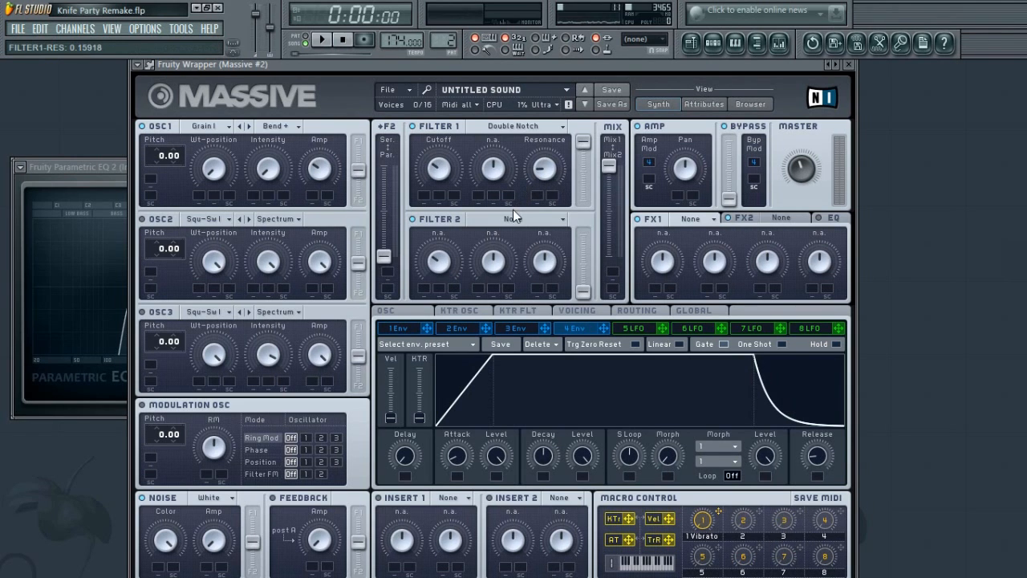
drag(512, 209, 510, 205)
drag(439, 170, 437, 173)
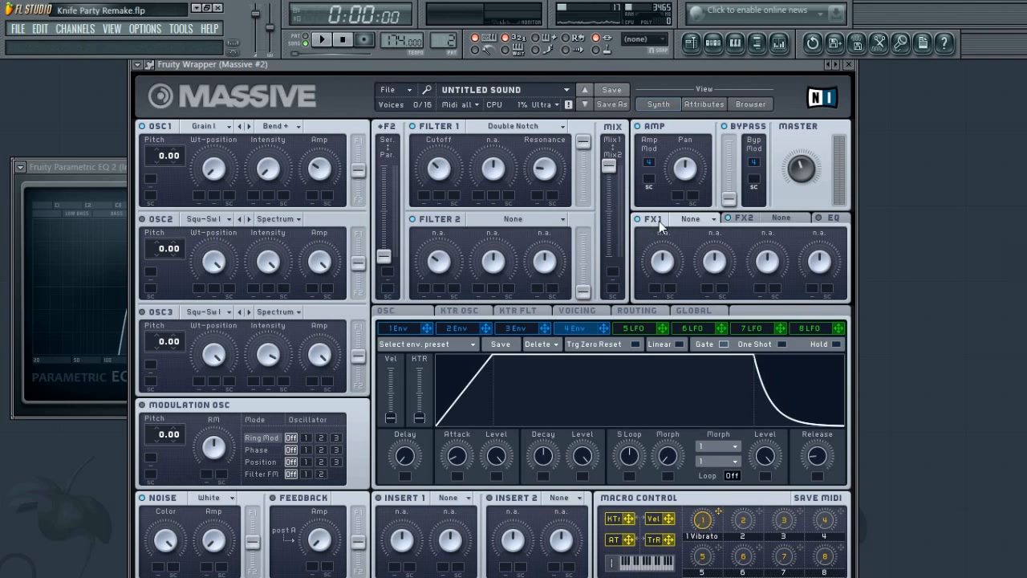
Set Massive #2's FX1 to Tele Tube with Dry/Wet 1 and Drive about 0.30, with the Massive channel open alongside for reference
click(686, 219)
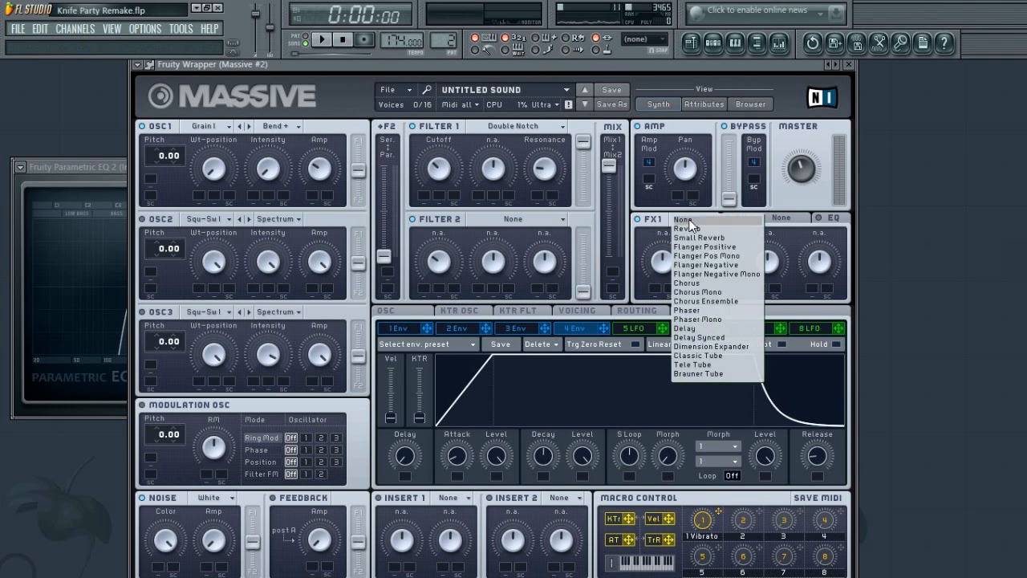
click(691, 365)
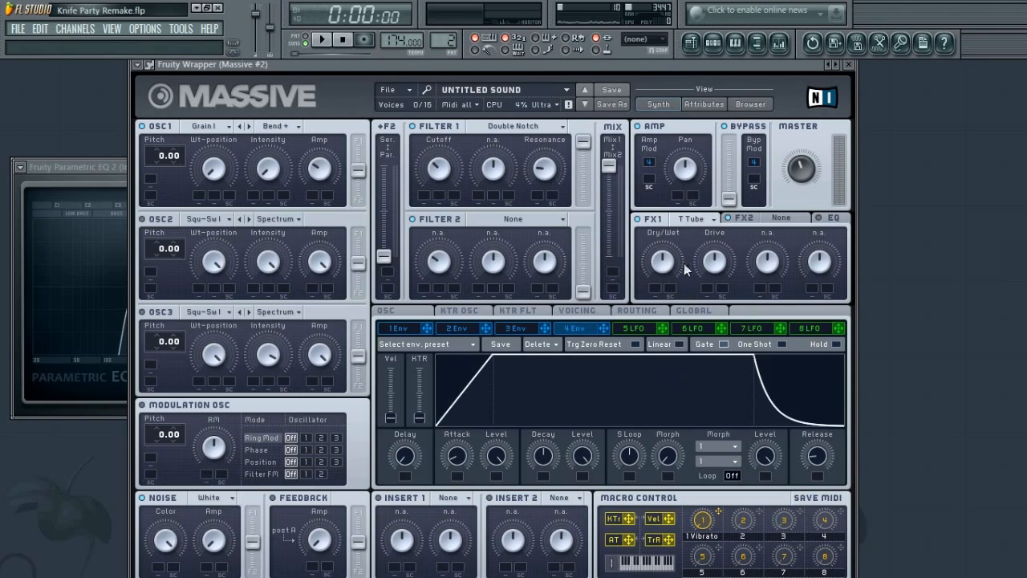
drag(507, 64, 380, 148)
click(559, 81)
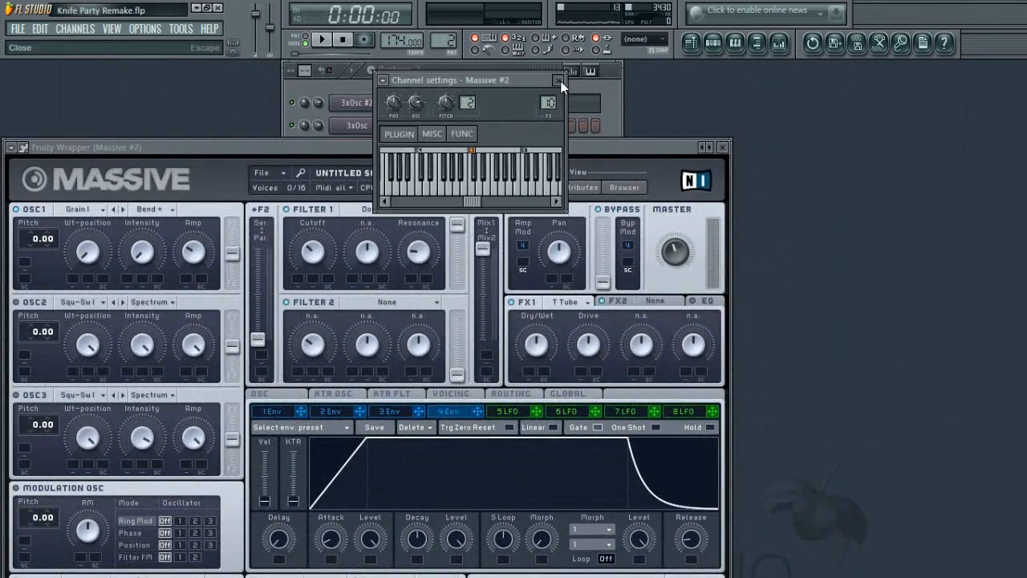
click(442, 73)
click(367, 170)
drag(275, 75, 379, 69)
drag(210, 152, 208, 94)
drag(533, 293, 538, 235)
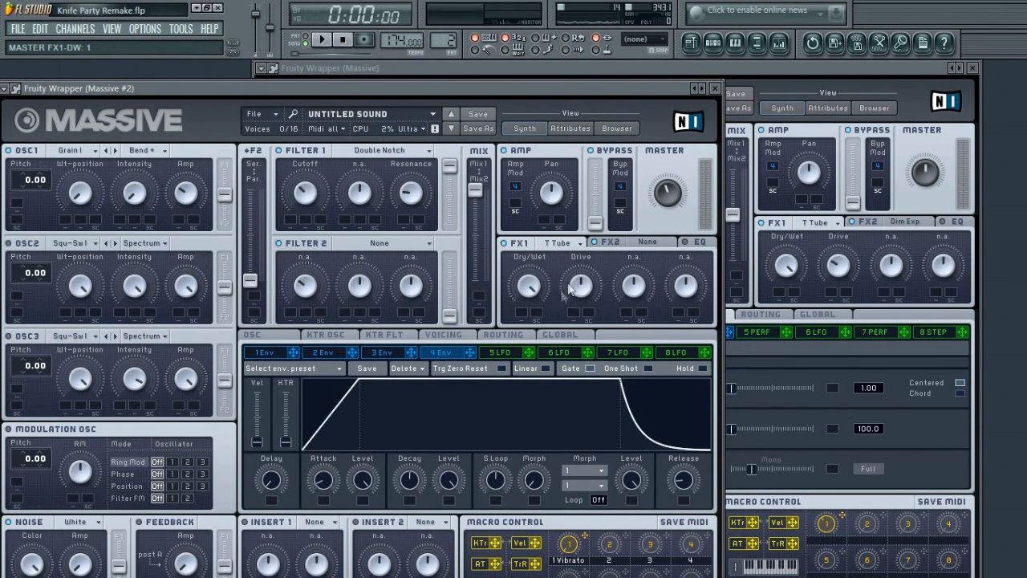
drag(581, 289, 572, 312)
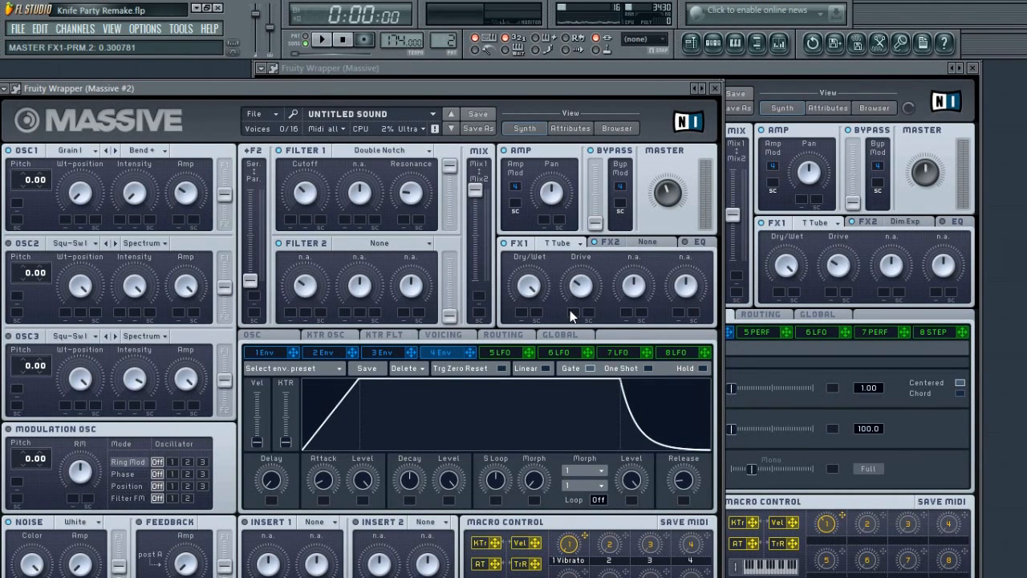
Set FX2 to Dimension Expander with Dry/Wet about 0.15 and Size at minimum, matching the reference Massive channel
click(612, 242)
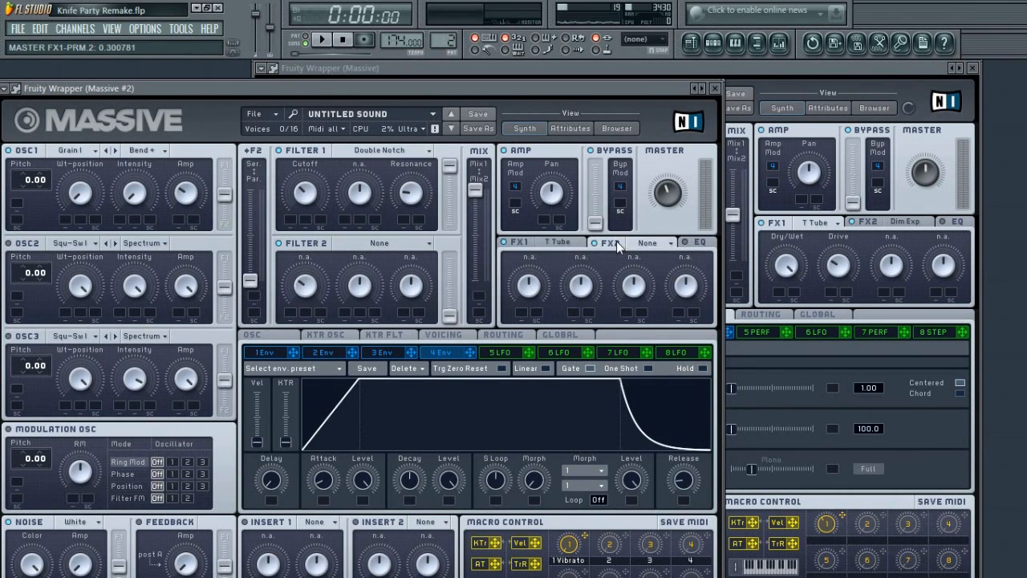
click(663, 244)
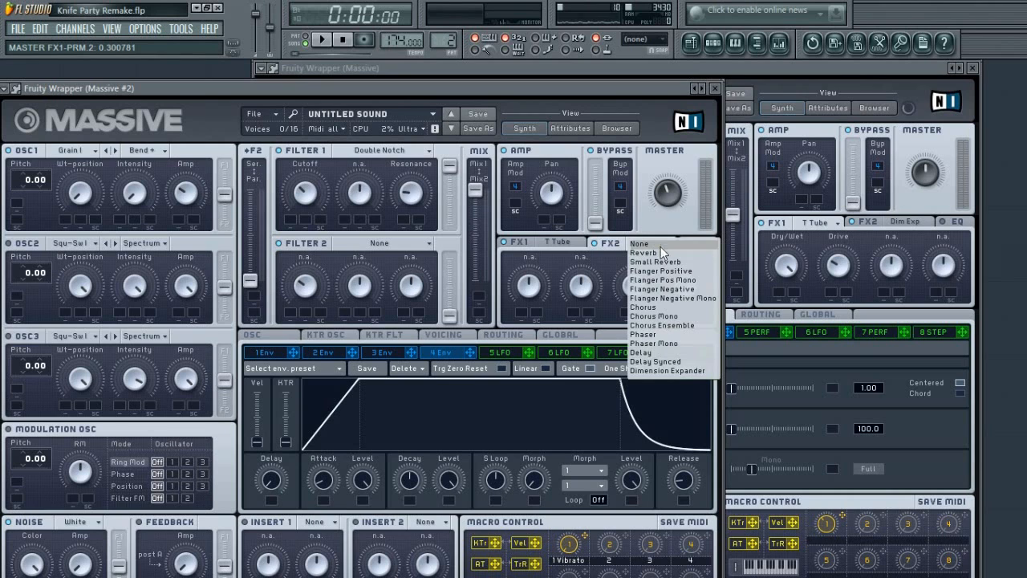
click(674, 370)
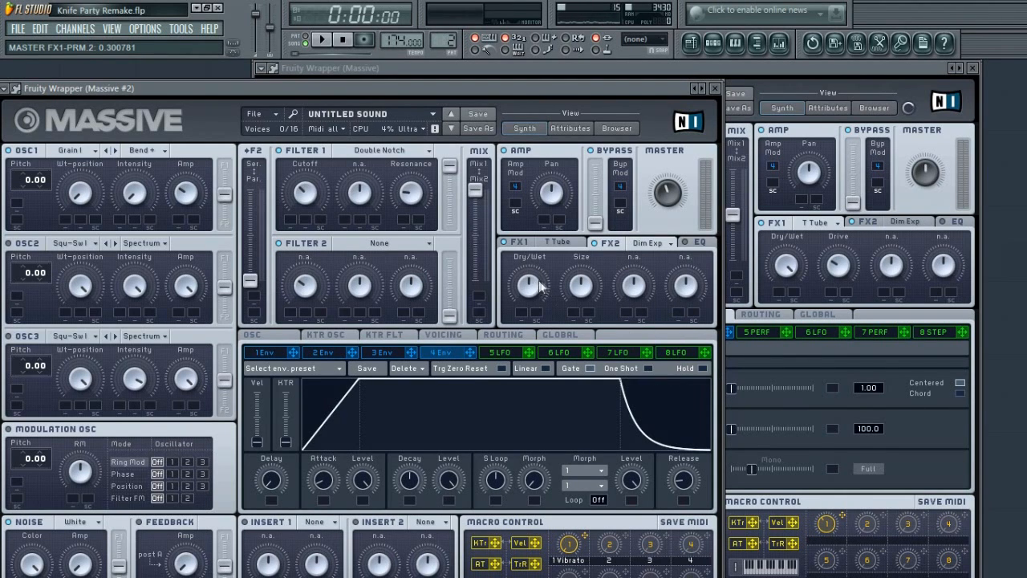
click(868, 230)
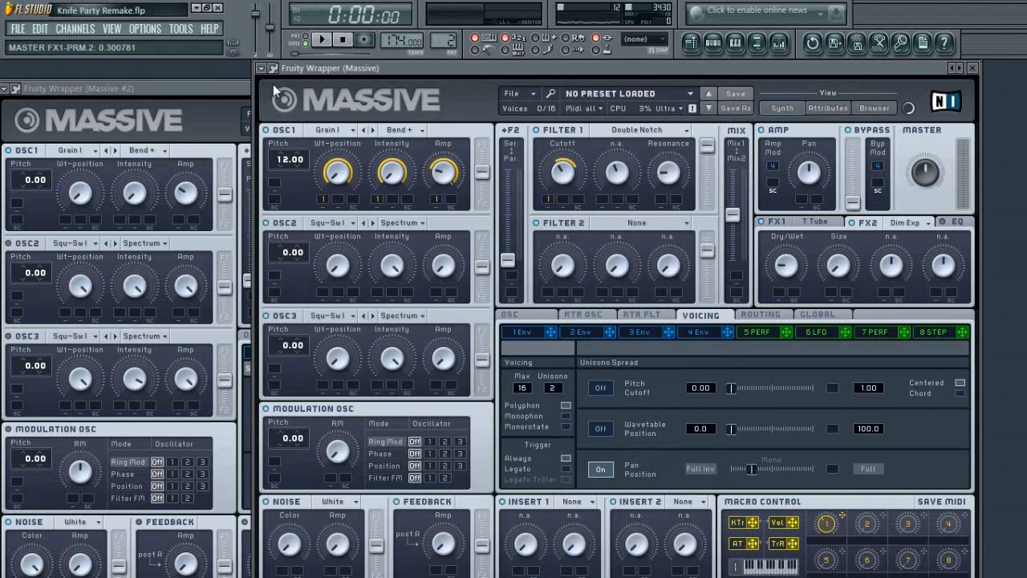
click(215, 89)
drag(525, 293, 510, 327)
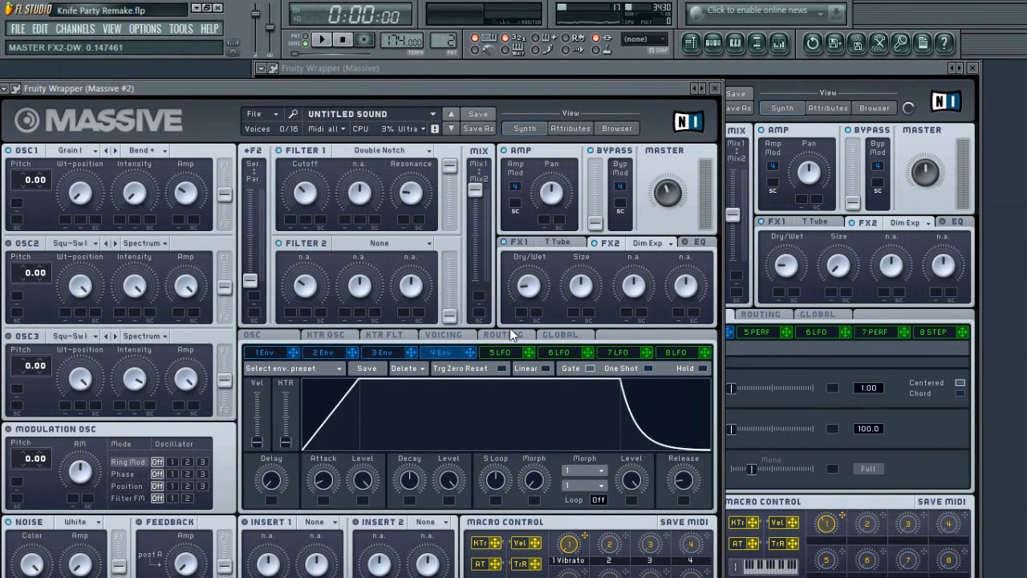
drag(594, 283, 574, 356)
drag(584, 294, 584, 292)
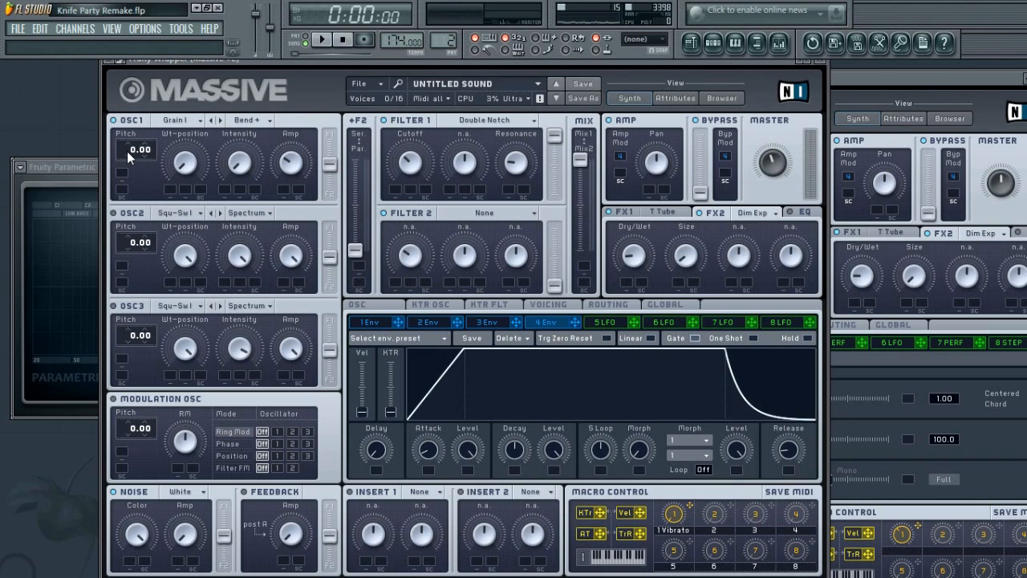
Set OSC1's pitch to 12.00 and shorten envelope 4's attack
drag(126, 136, 126, 139)
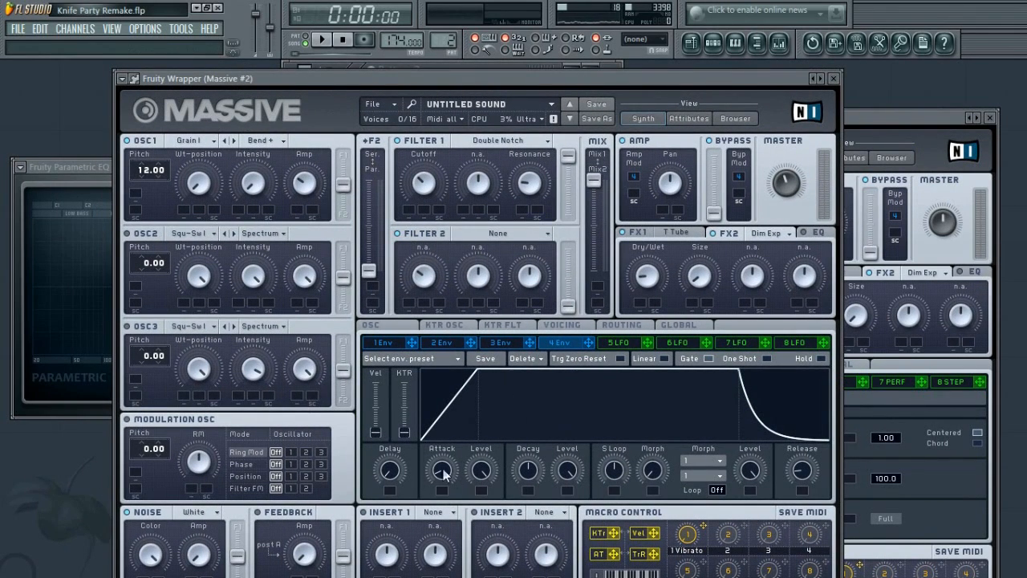
drag(441, 472, 443, 530)
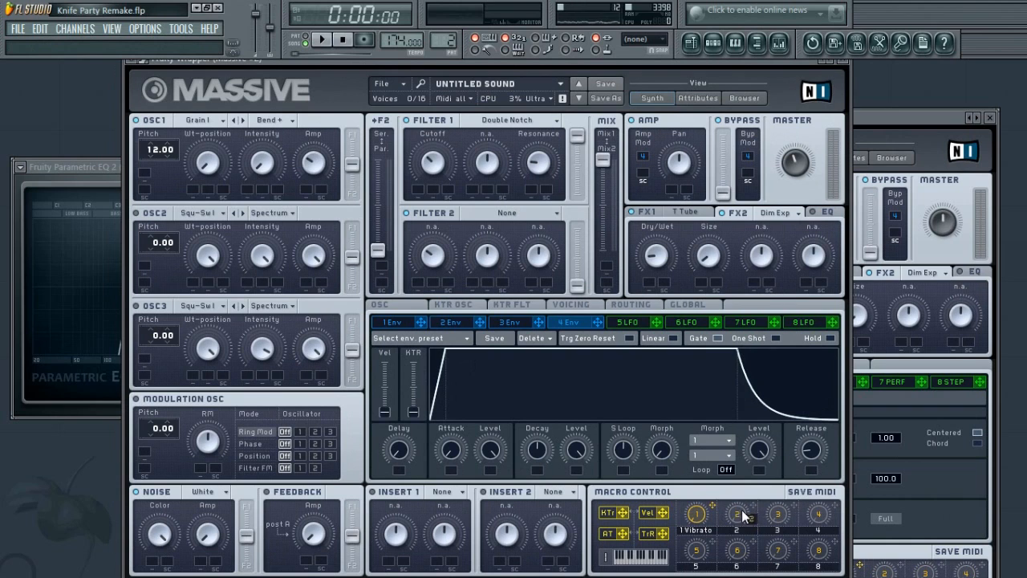
Assign macro control 2 to modulate OSC1's Wt-position over its full range
drag(742, 522, 191, 95)
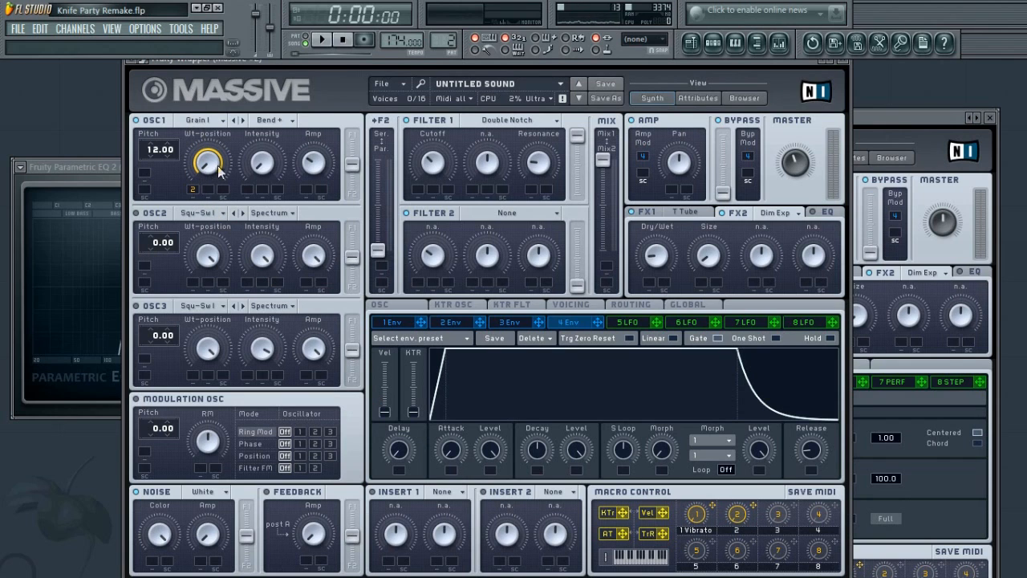
Assign macro control 2 to modulate OSC1's Intensity and Amp and Filter 1's Cutoff in Massive #2
drag(755, 511, 252, 164)
drag(750, 511, 318, 55)
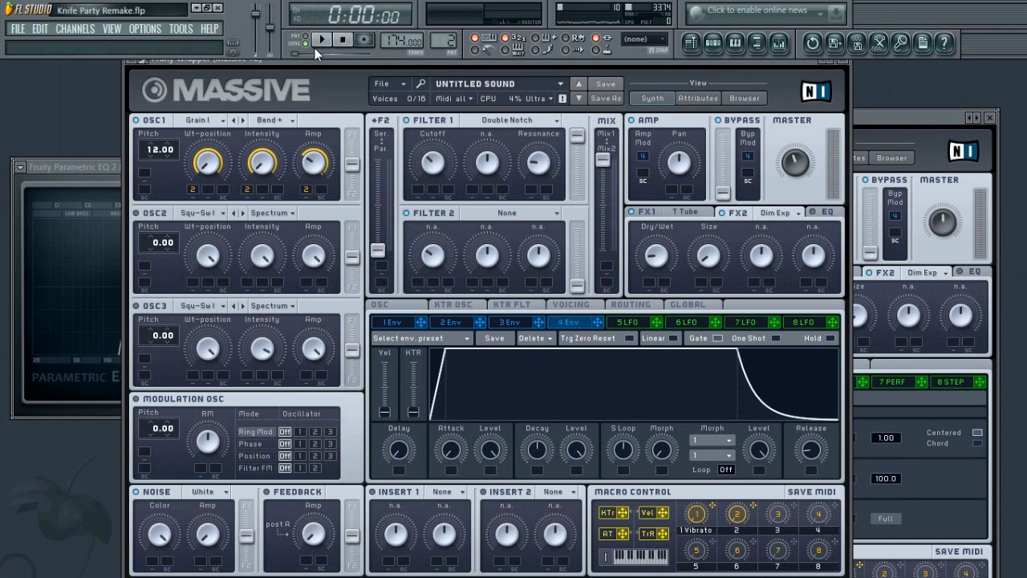
drag(753, 513, 423, 199)
drag(426, 177, 432, 162)
Set Filter 1's Cutoff to about 0.38 and compare Massive #2 with the reference Massive channel
click(867, 118)
drag(547, 118, 491, 206)
click(433, 166)
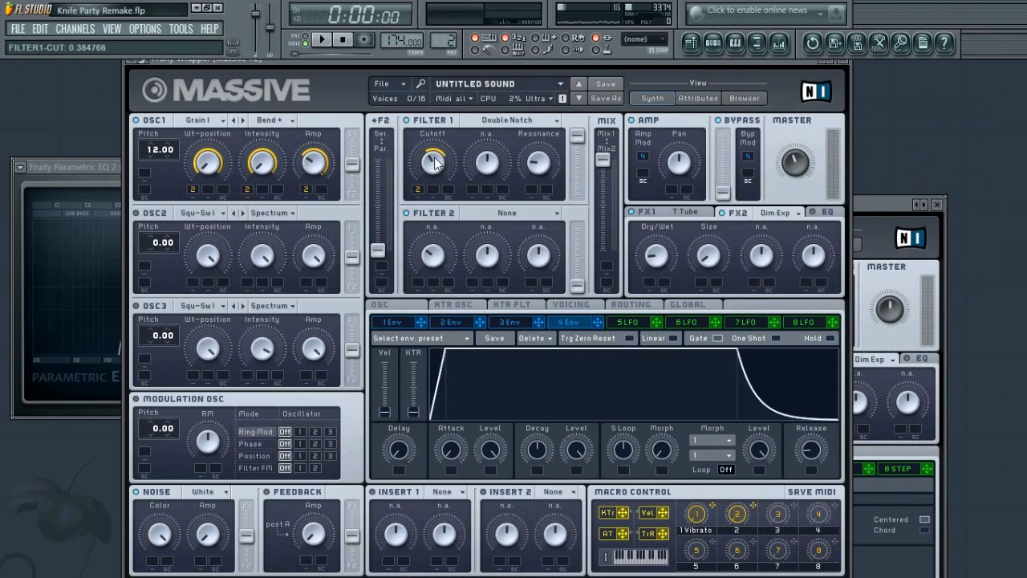
click(876, 202)
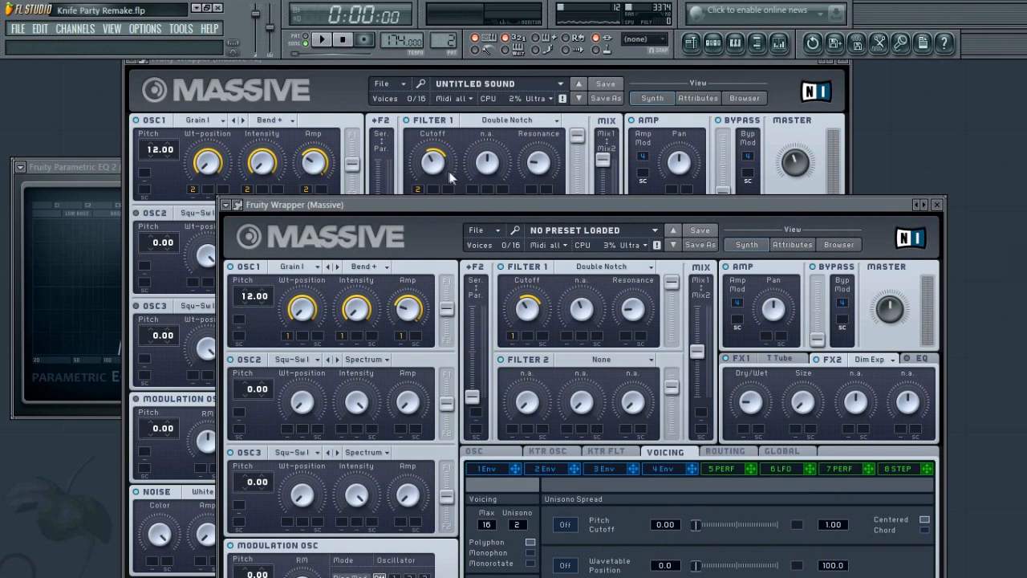
click(462, 71)
Enable Restart via Gate for the oscillator phases and the unison Pan Position spread, setting the spread to about 0.26
click(384, 305)
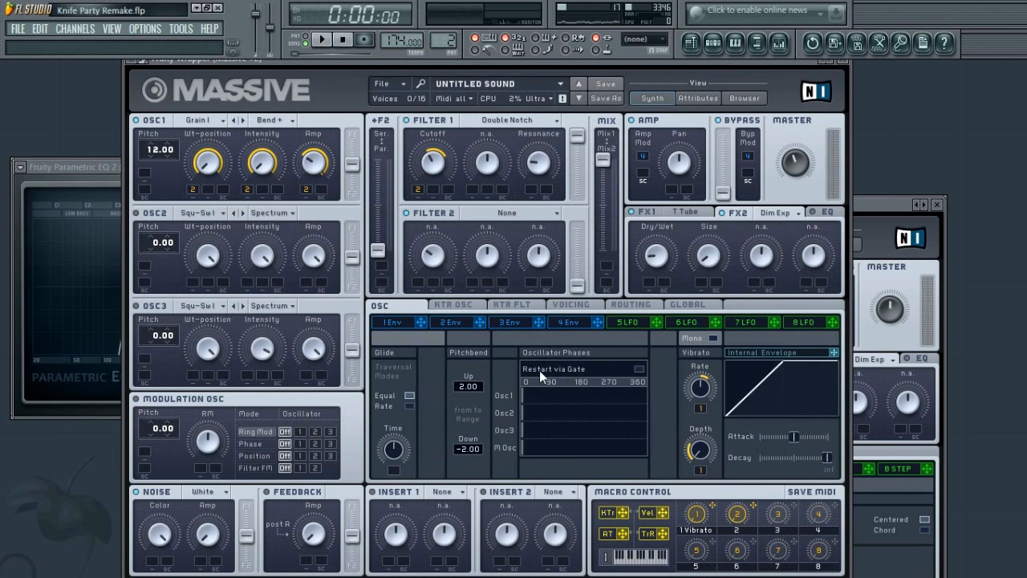
click(639, 370)
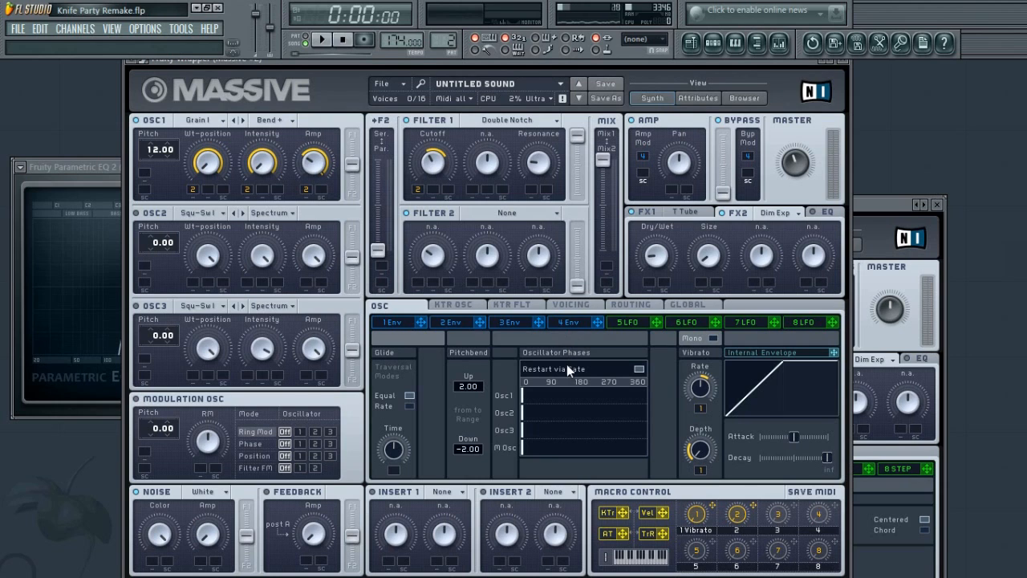
click(568, 306)
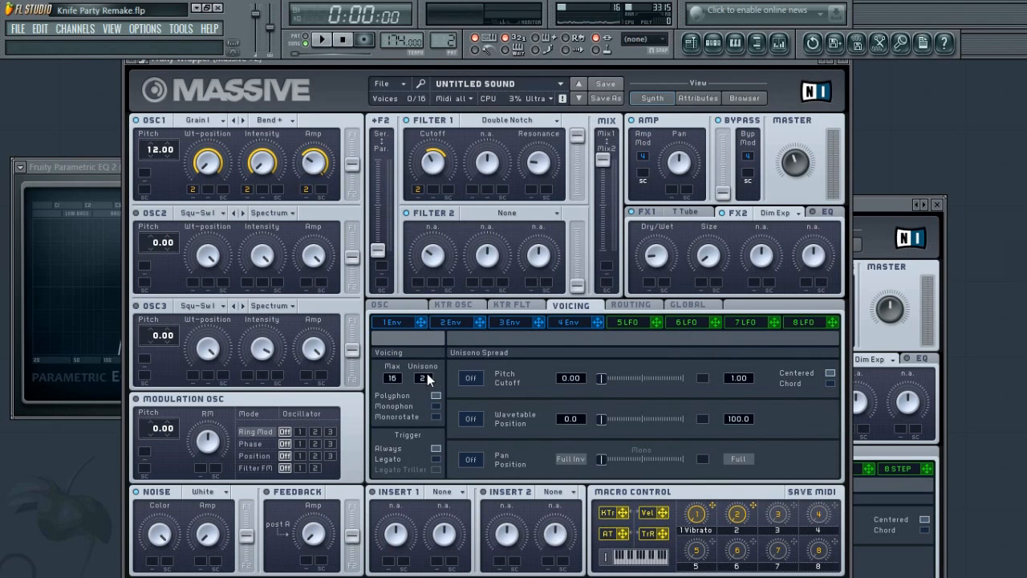
click(472, 462)
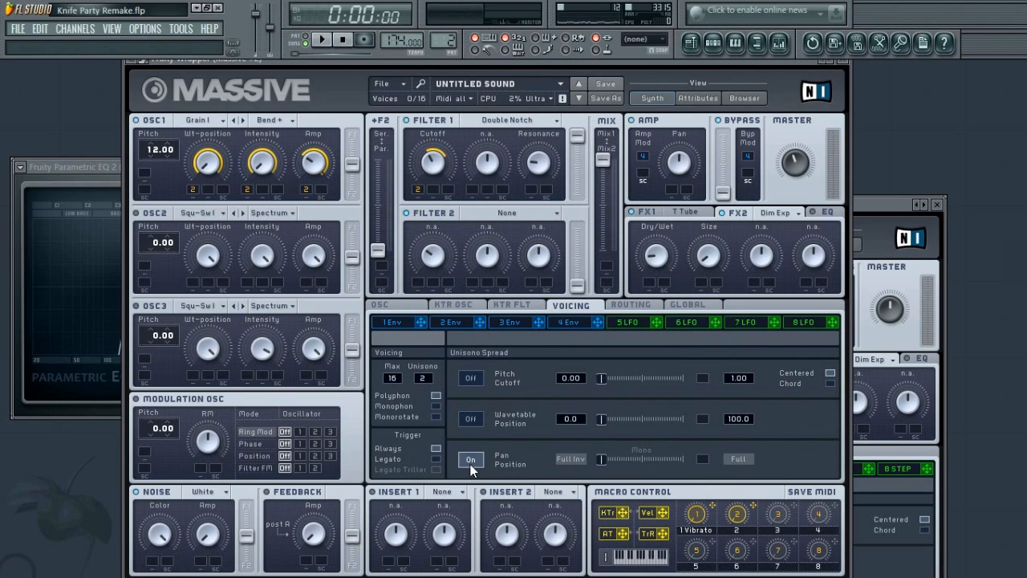
drag(600, 463, 625, 465)
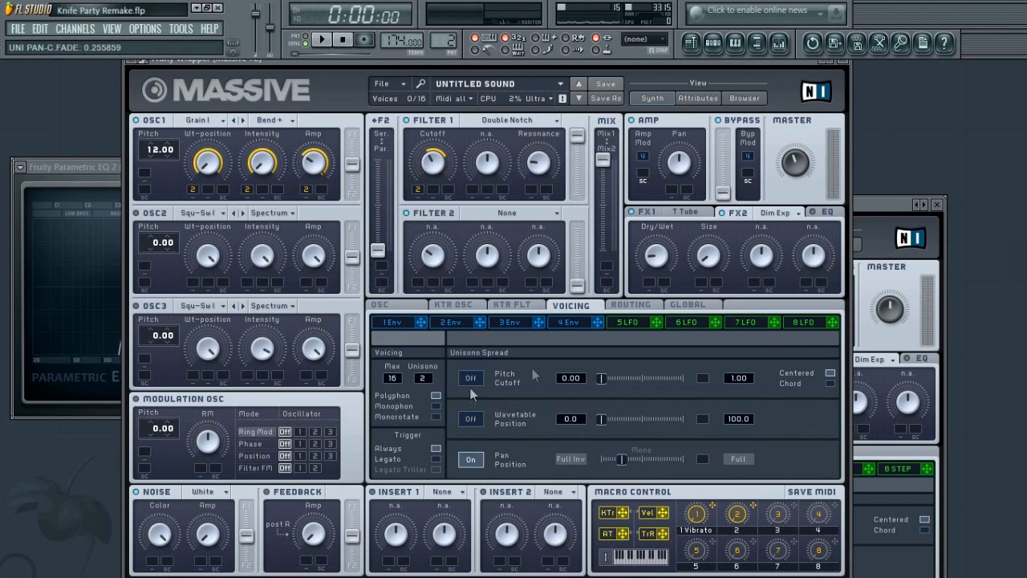
Close the reference Massive, show the mixer and bypass the effects on Insert 10
click(937, 204)
click(937, 205)
drag(353, 63, 379, 225)
drag(462, 83, 918, 129)
click(776, 43)
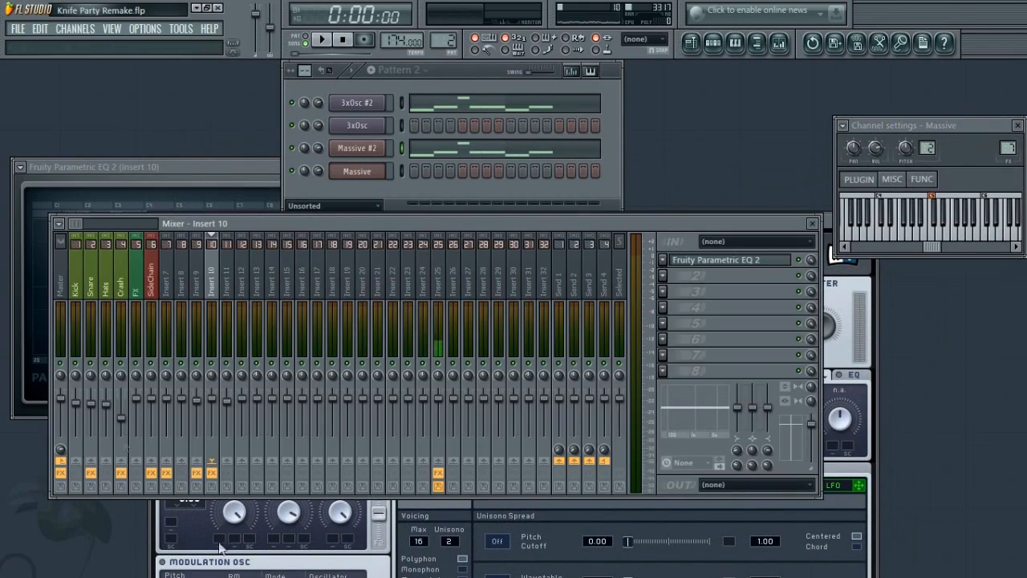
click(212, 472)
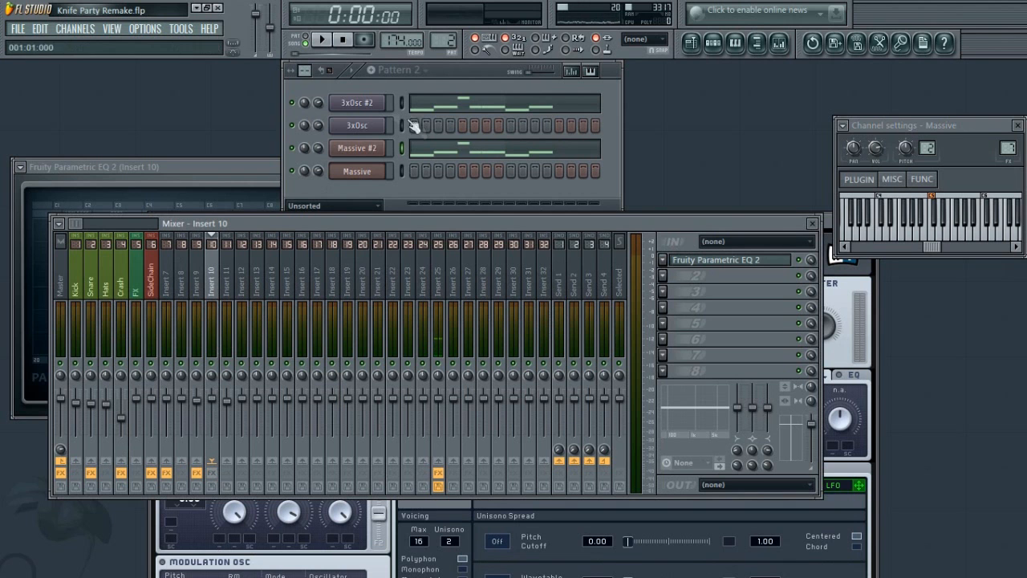
Examine the Massive #2 notes in the piano roll and audition the A2 key
click(434, 83)
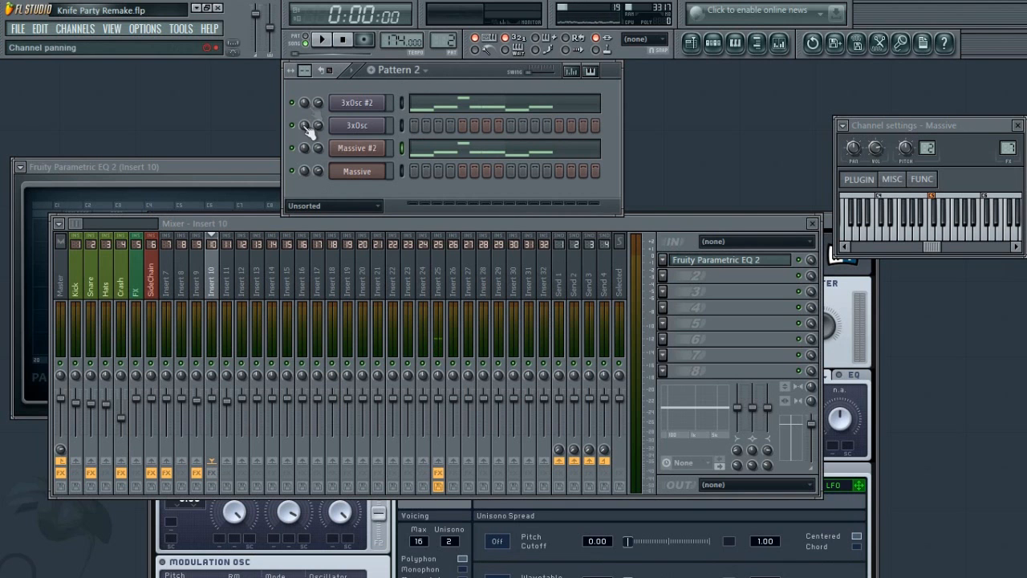
click(425, 154)
scroll(211, 100, down, 3)
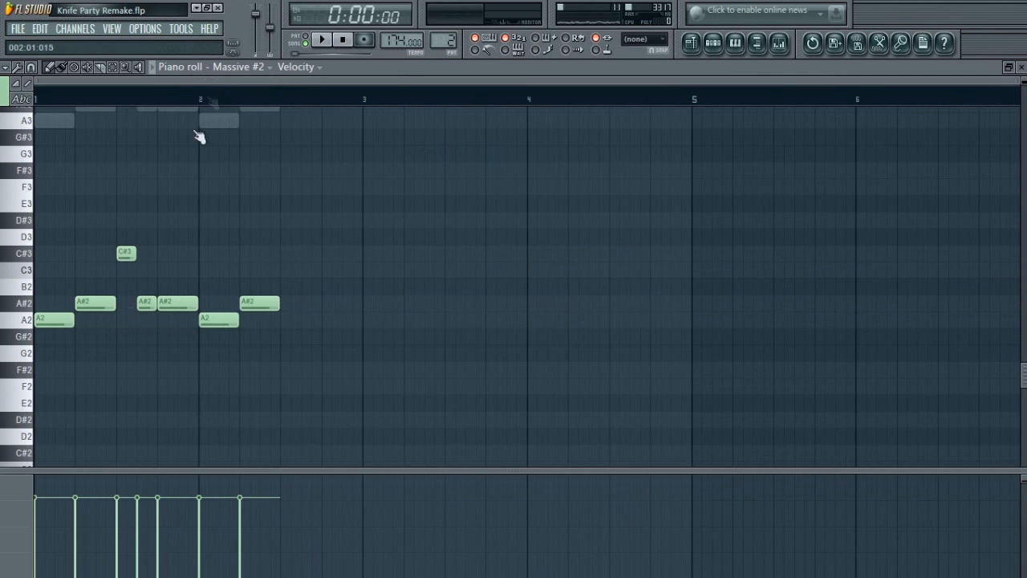
click(27, 324)
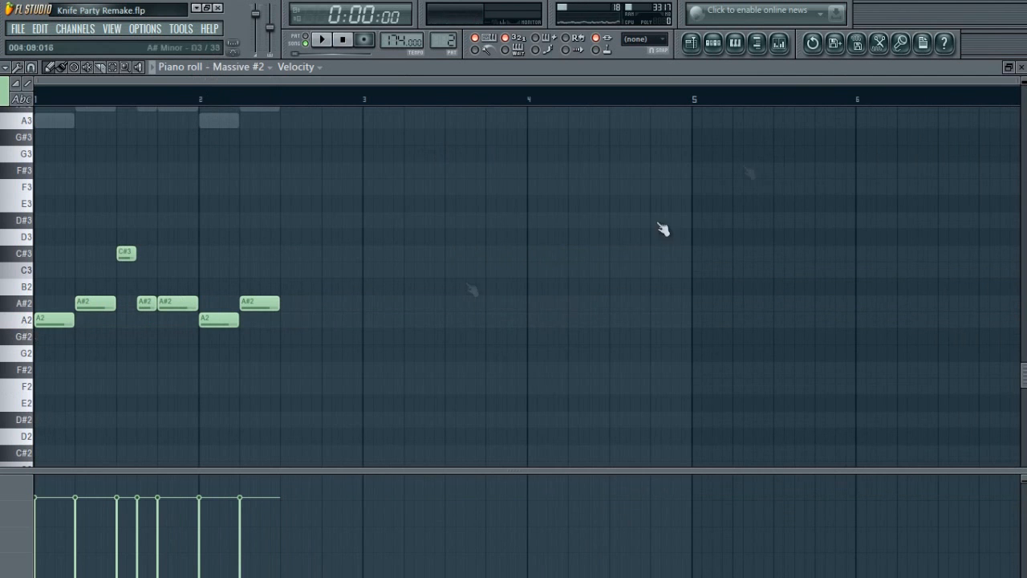
click(1021, 66)
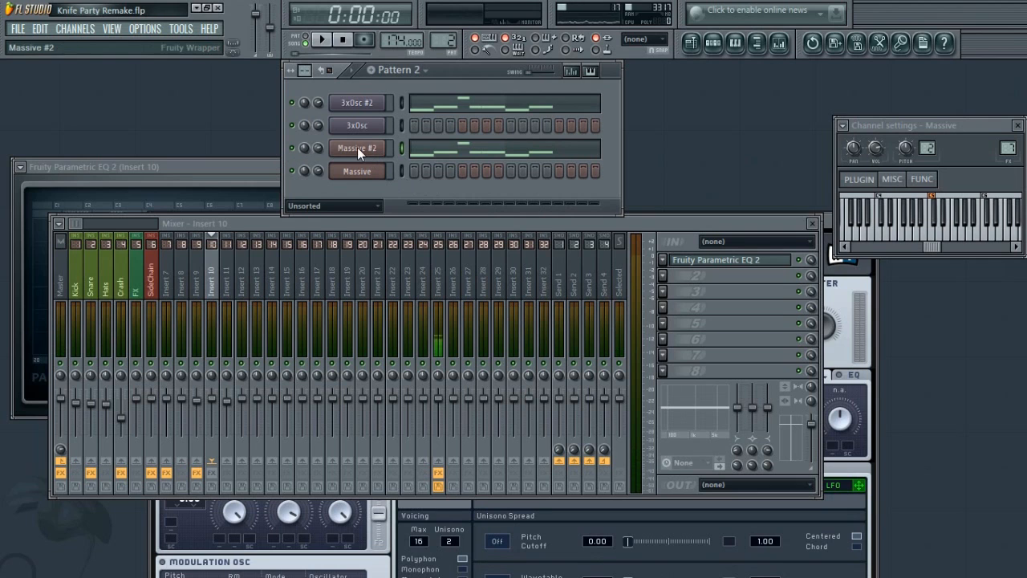
Mute the 3xOsc #2 channel and briefly play Pattern 2 to hear Massive #2 alone
click(293, 104)
key(space)
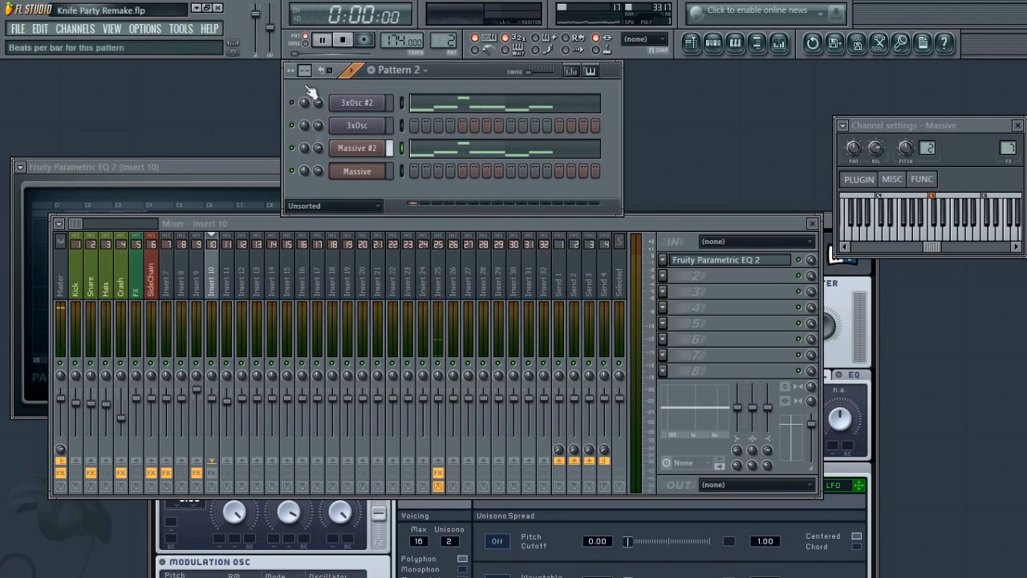
key(space)
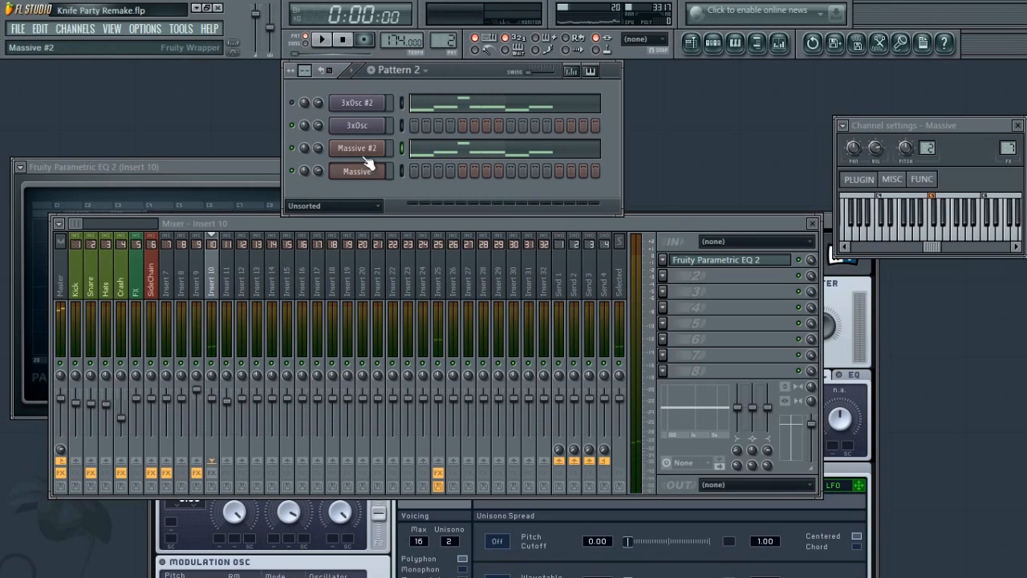
Turn Massive #2's macro control 2 up to 1 and play the pattern to hear the bass
click(366, 154)
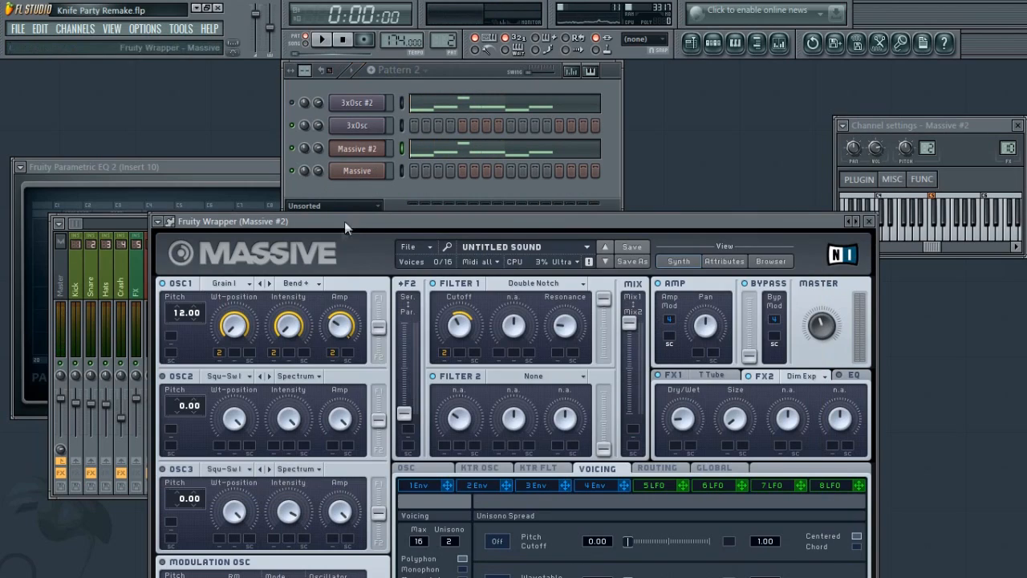
drag(336, 218, 236, 51)
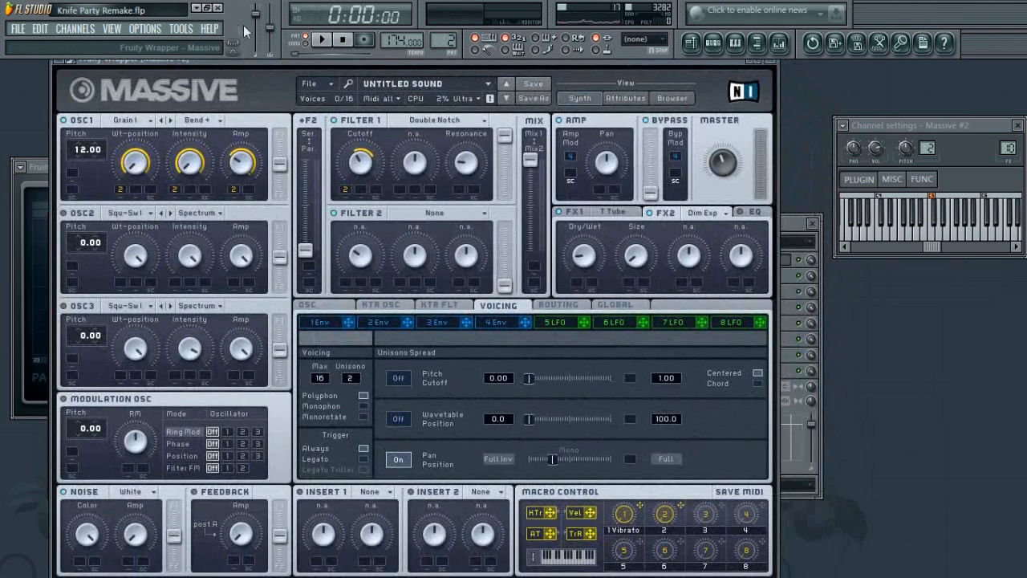
drag(663, 521, 651, 463)
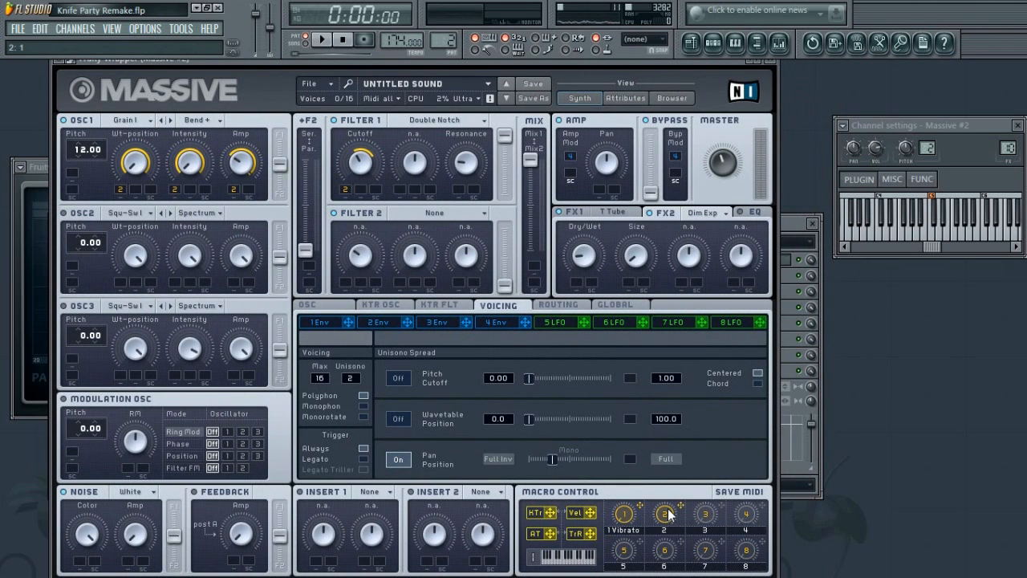
drag(504, 59, 590, 307)
key(space)
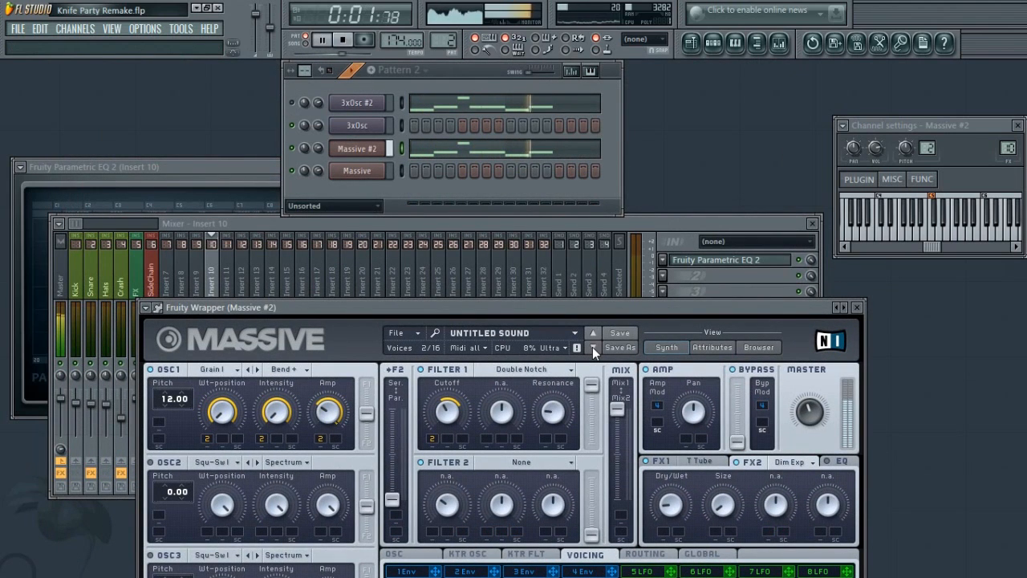
key(space)
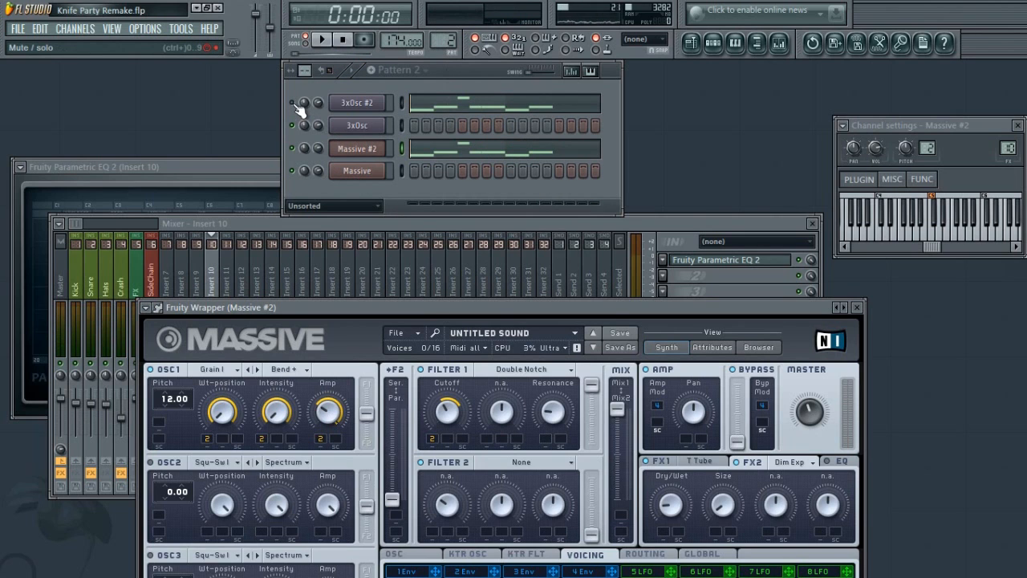
Compare the Massive #2 note pattern with the 3xOsc #2 note pattern in the piano roll
click(293, 226)
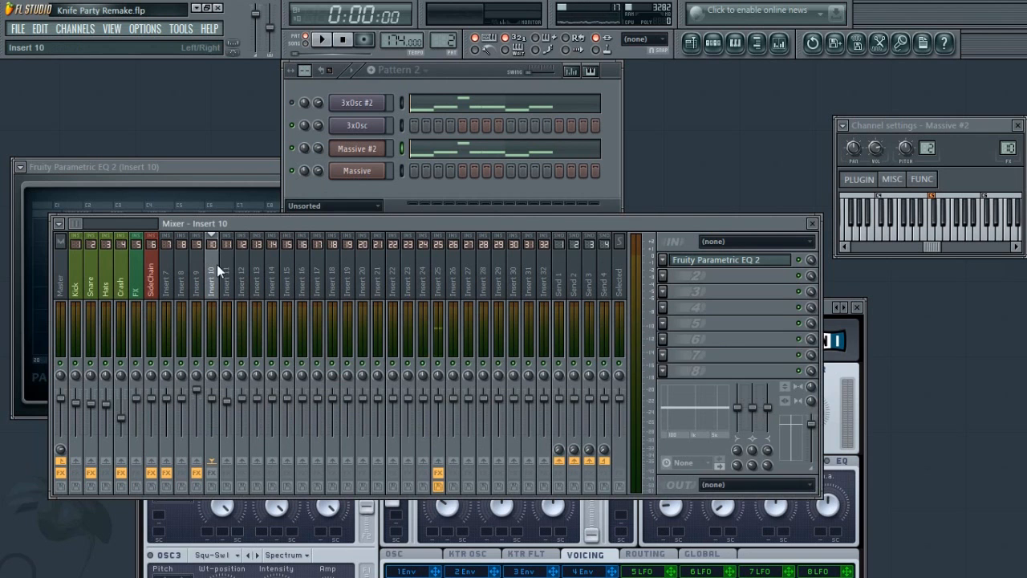
click(856, 333)
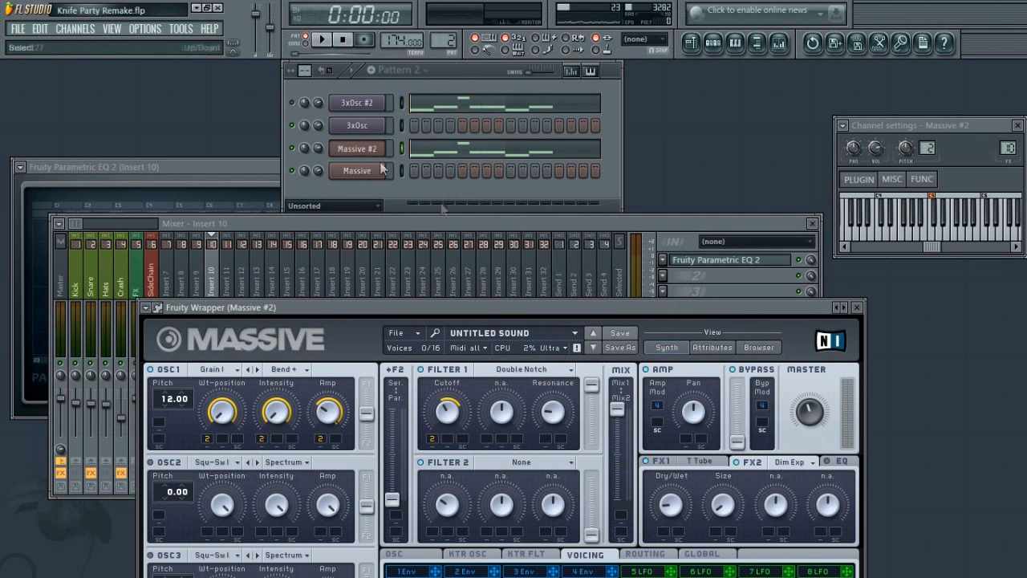
click(440, 148)
scroll(237, 98, down, 3)
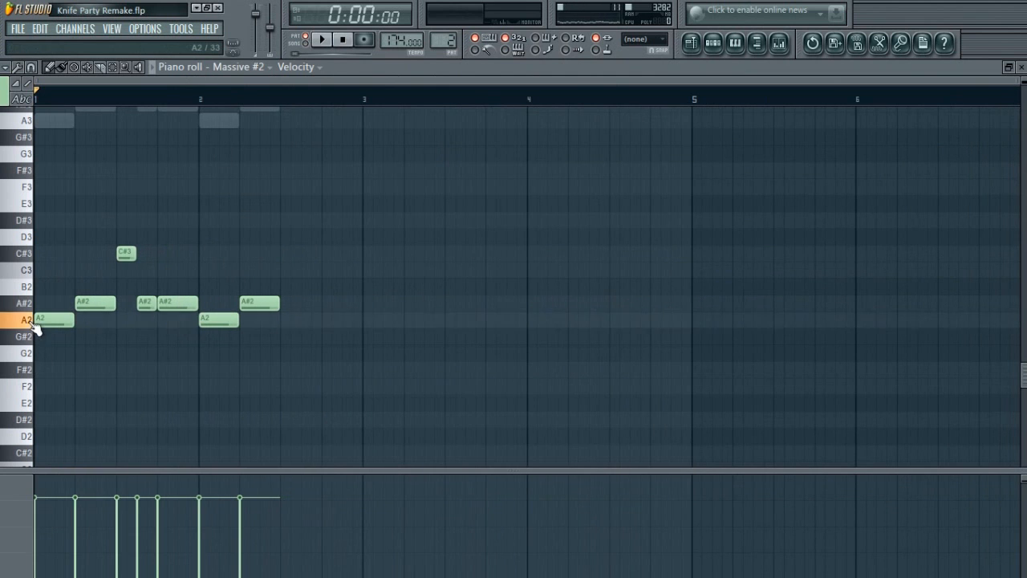
click(1020, 68)
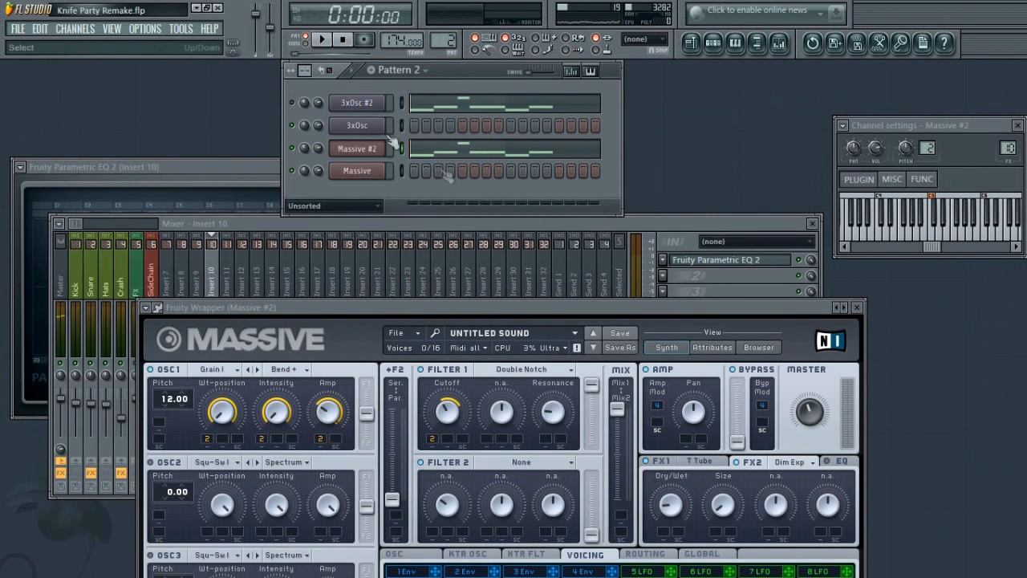
click(379, 107)
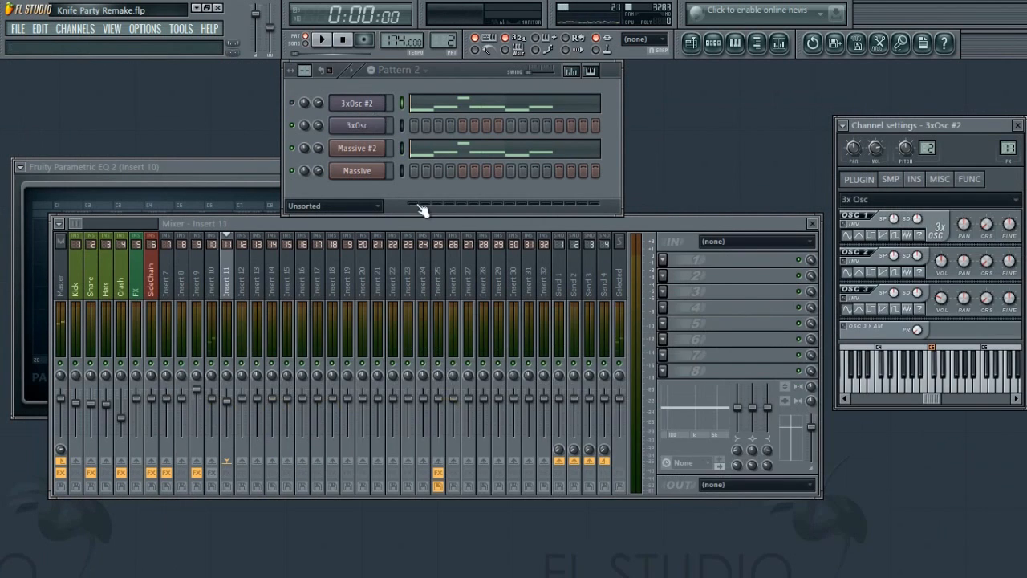
click(440, 107)
scroll(207, 97, down, 4)
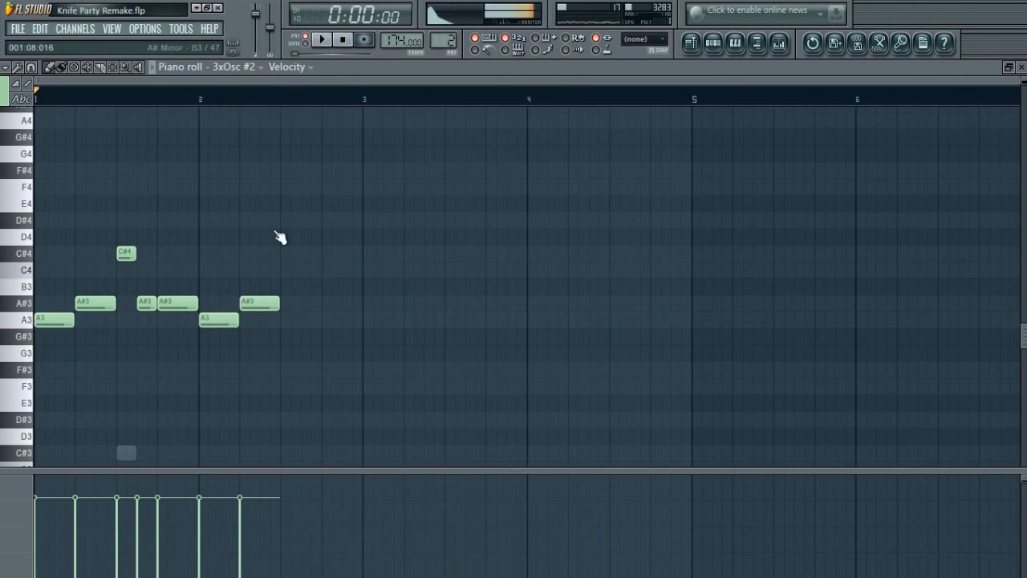
click(1022, 68)
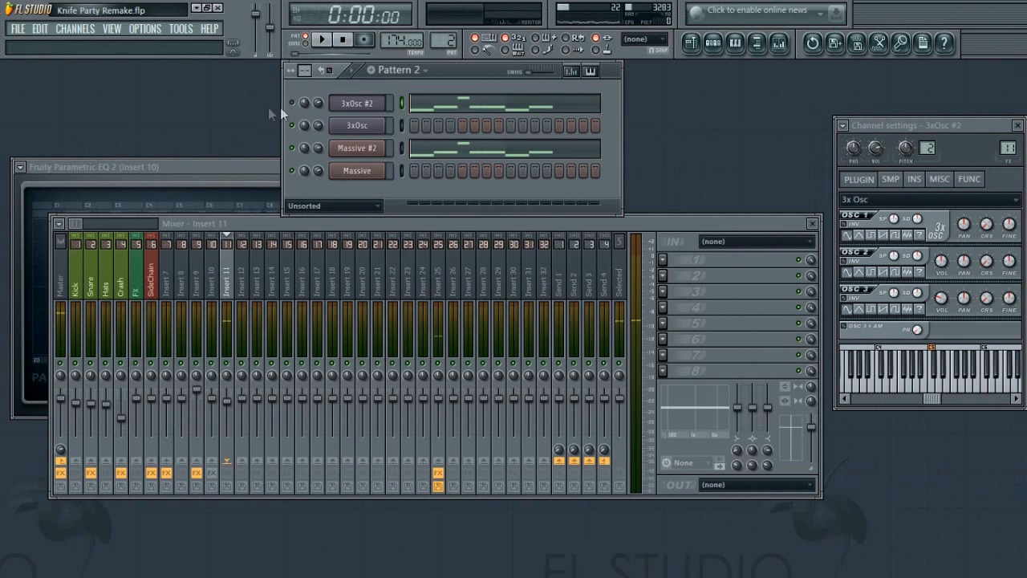
Check Massive #2's target mixer track in its channel settings and select Insert 10 in the mixer
click(361, 152)
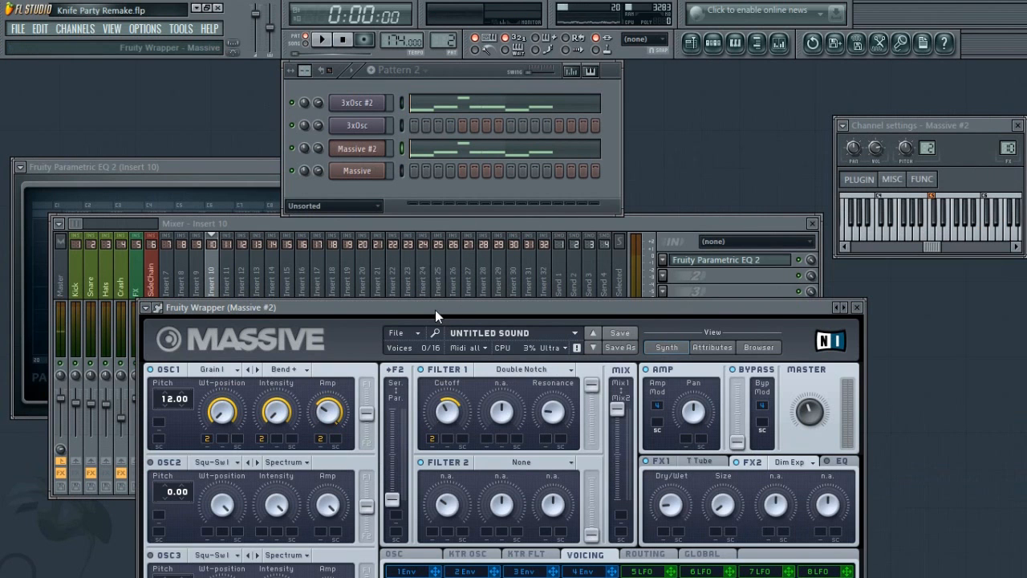
drag(435, 310, 371, 390)
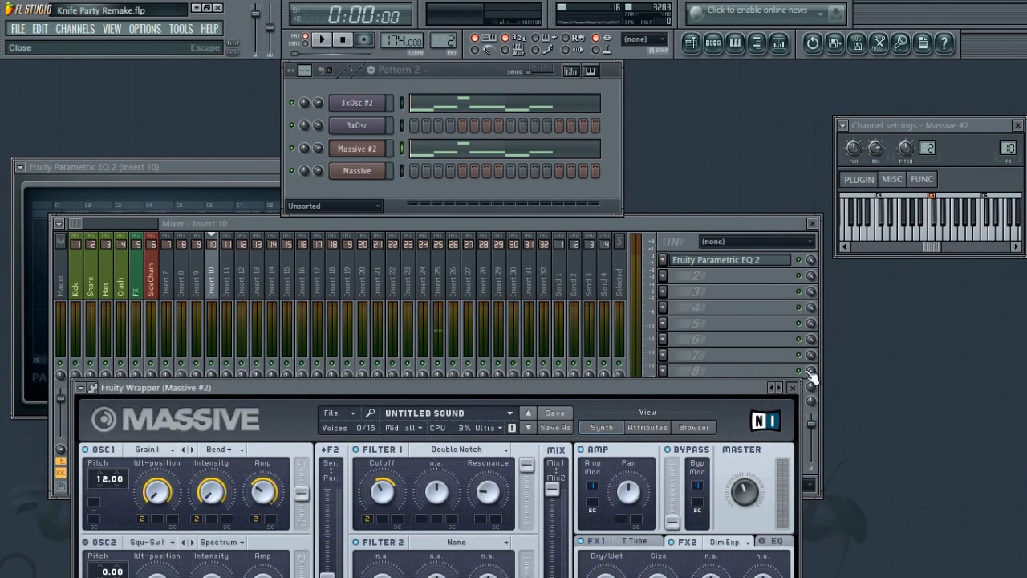
click(810, 376)
drag(947, 125, 693, 204)
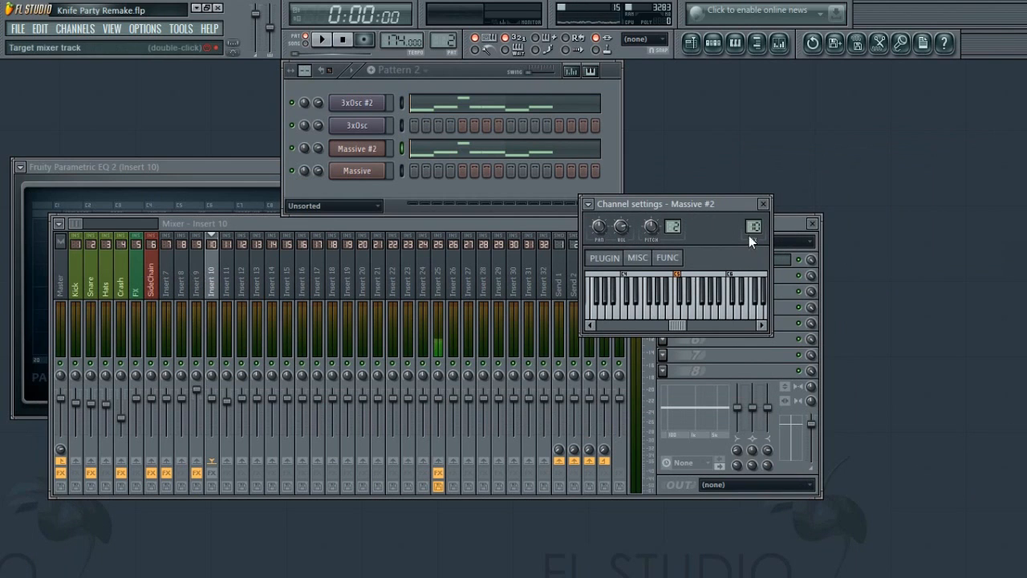
drag(752, 226, 746, 231)
click(217, 273)
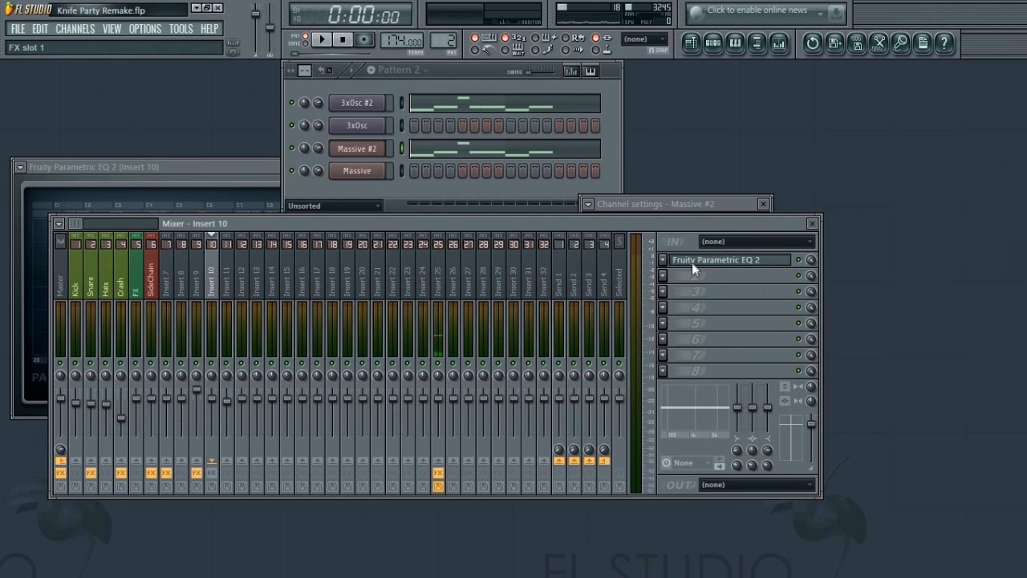
Lower the low-cut band's frequency slightly in Insert 10's Fruity Parametric EQ 2 and reopen Massive #2
click(740, 265)
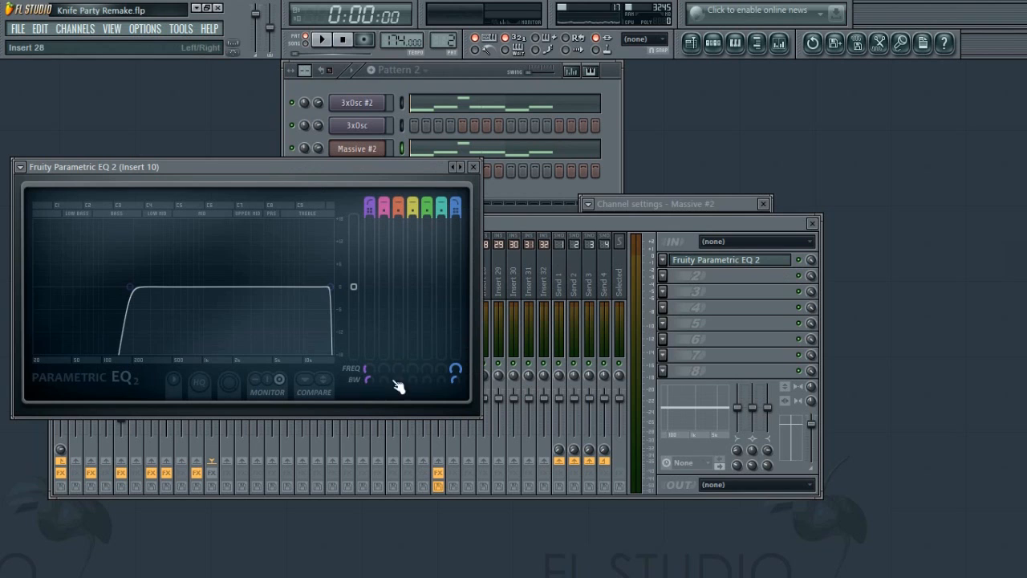
mouse_move(120, 289)
mouse_down()
mouse_move(161, 284)
mouse_move(103, 296)
mouse_move(134, 298)
mouse_move(124, 297)
mouse_up()
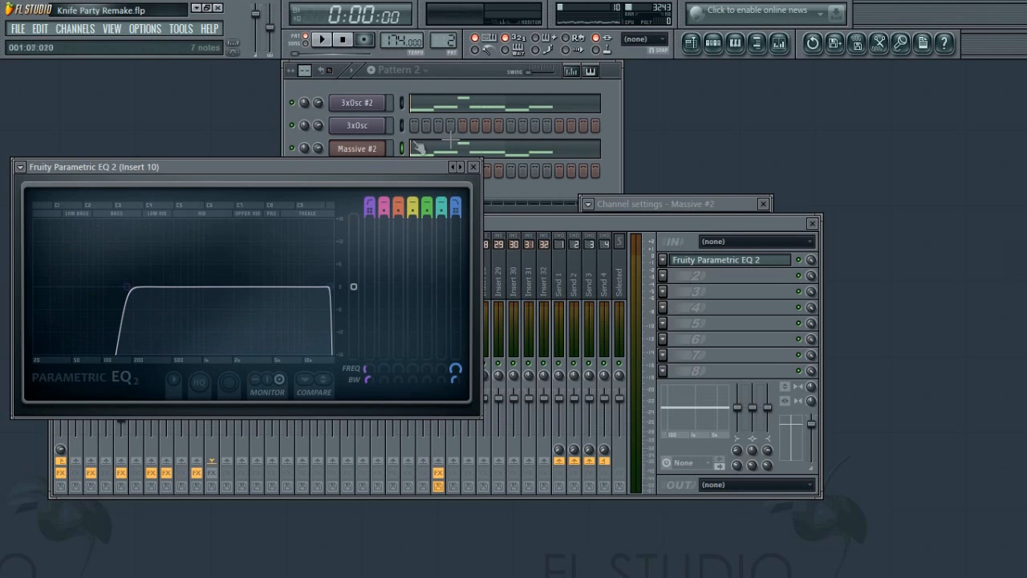
click(353, 151)
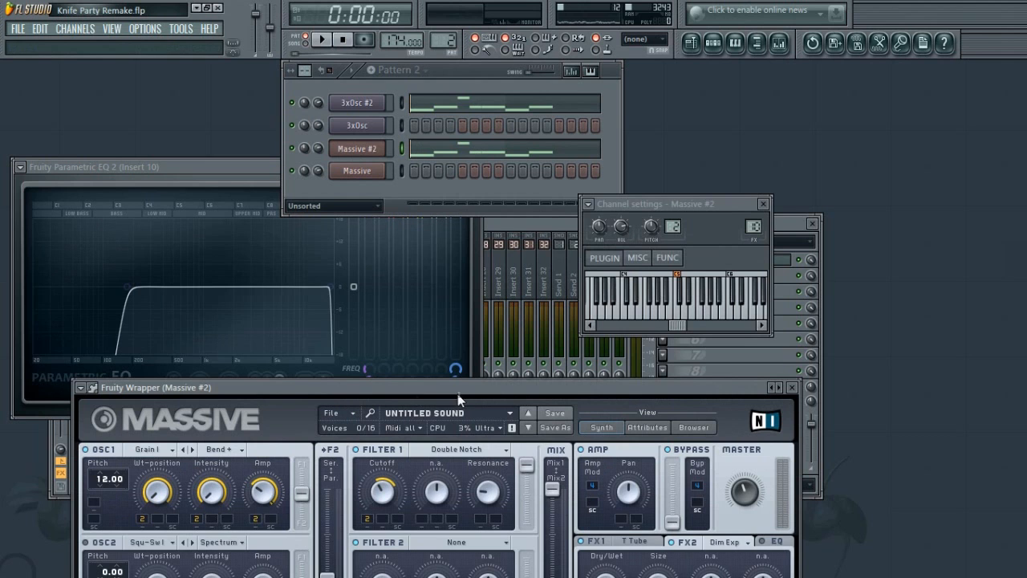
Check 3xOsc #2's target mixer track in its channel settings and bring up Insert 11 in the mixer
click(365, 105)
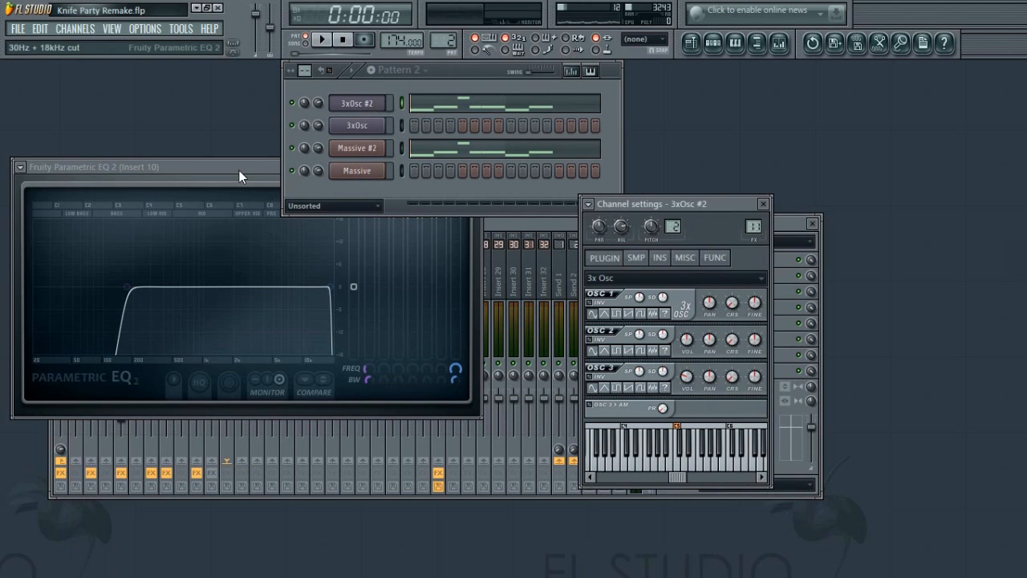
click(239, 170)
click(363, 105)
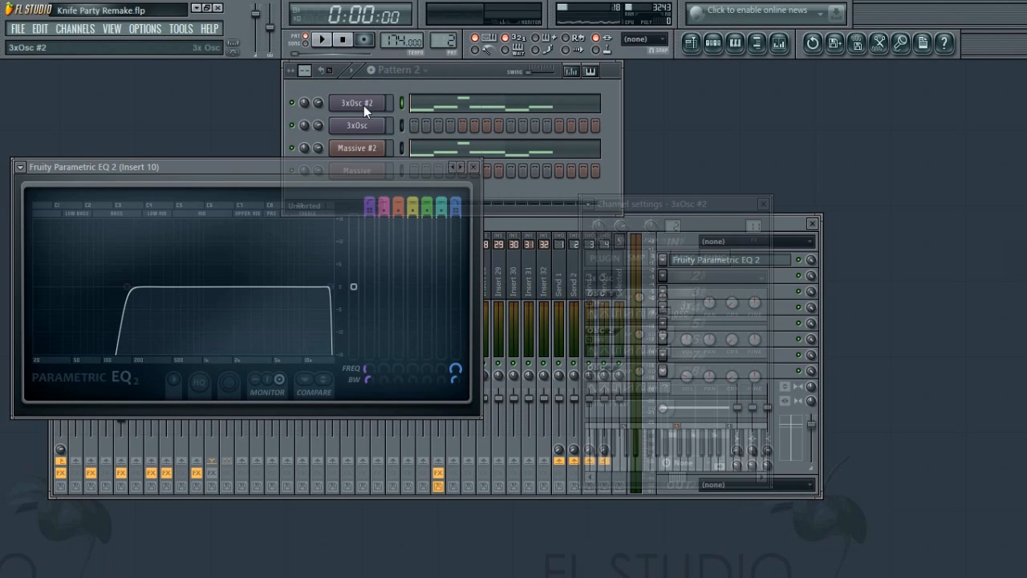
drag(641, 203, 328, 229)
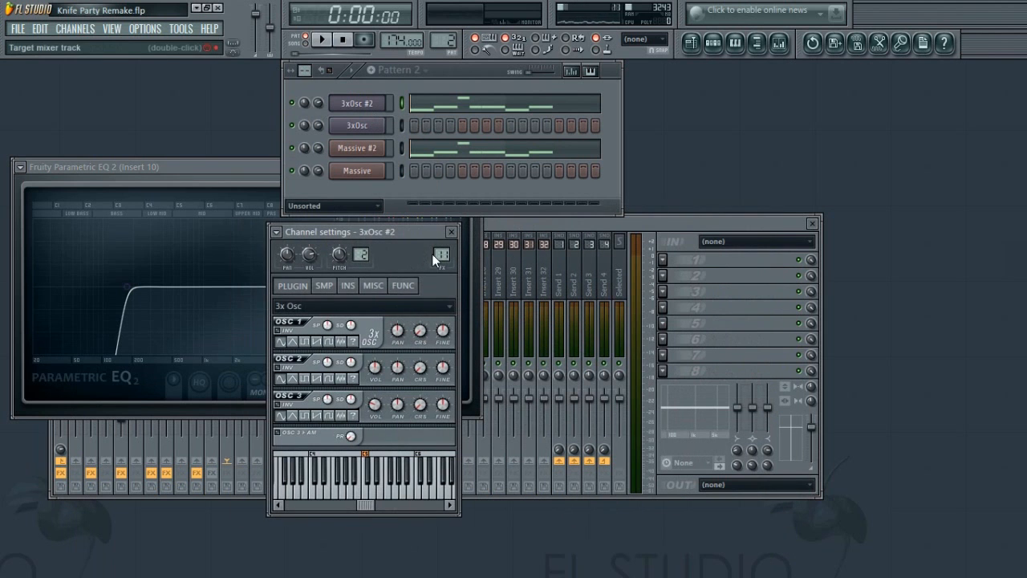
click(498, 227)
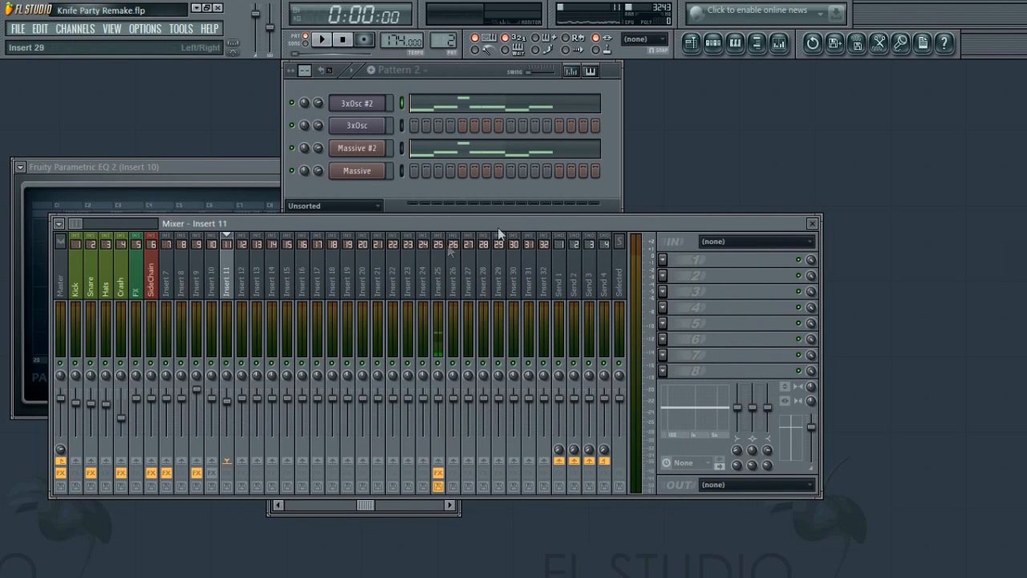
Audition the 3xOsc #2 sub on its test keyboard with the mixer in view, and close its channel settings
click(361, 104)
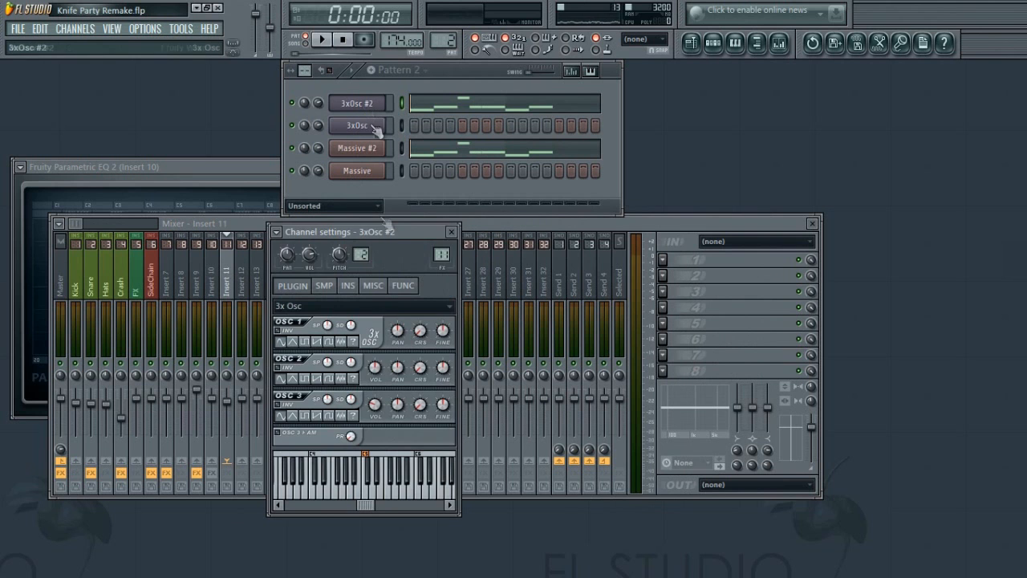
drag(368, 240, 754, 122)
click(738, 368)
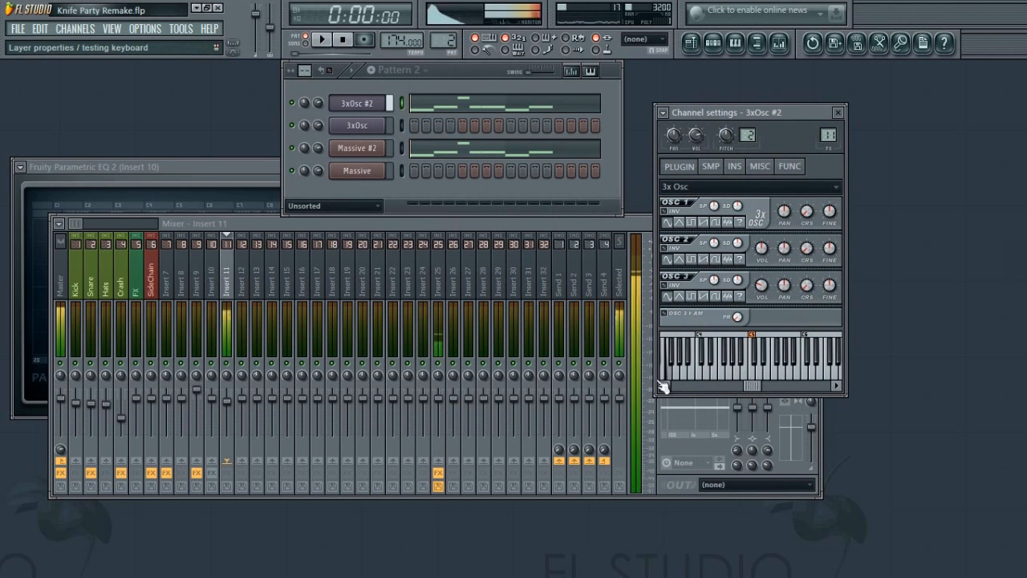
mouse_move(490, 392)
mouse_down()
mouse_move(330, 403)
mouse_move(684, 384)
mouse_up()
click(837, 112)
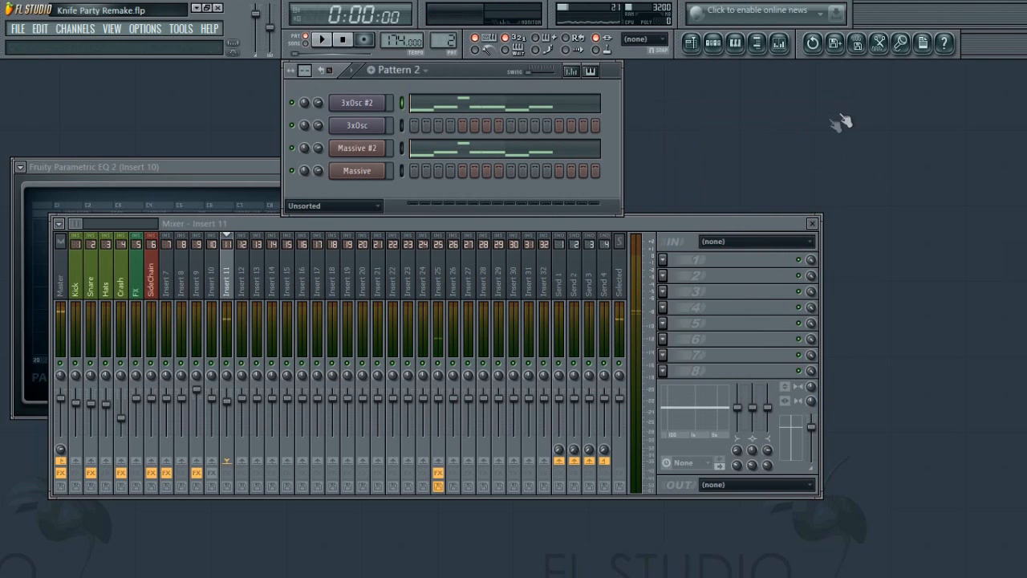
Load iZotope Ozone 5 Imager into the second effect slot of Insert 10, the track used by Massive #2
click(212, 280)
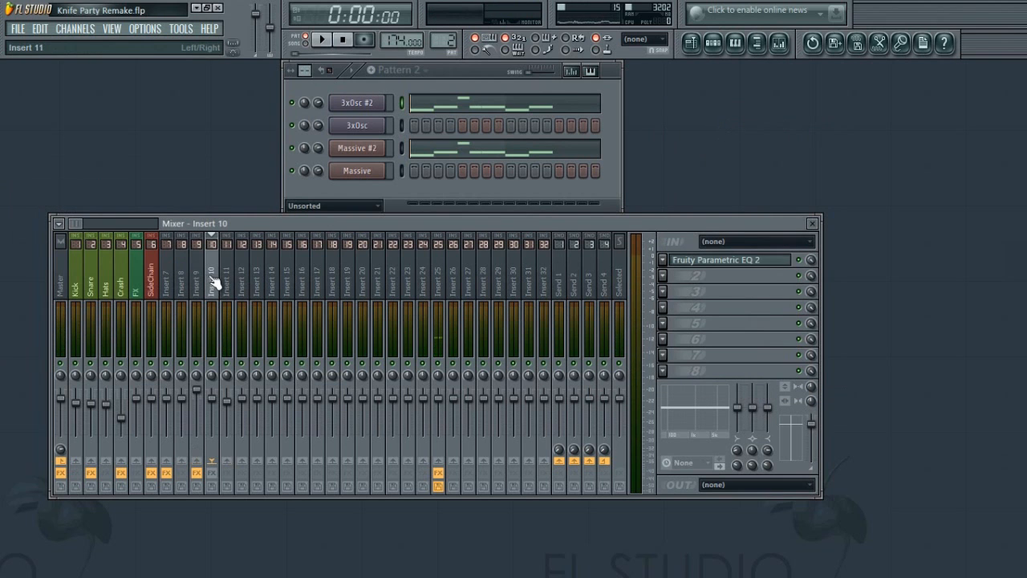
click(360, 151)
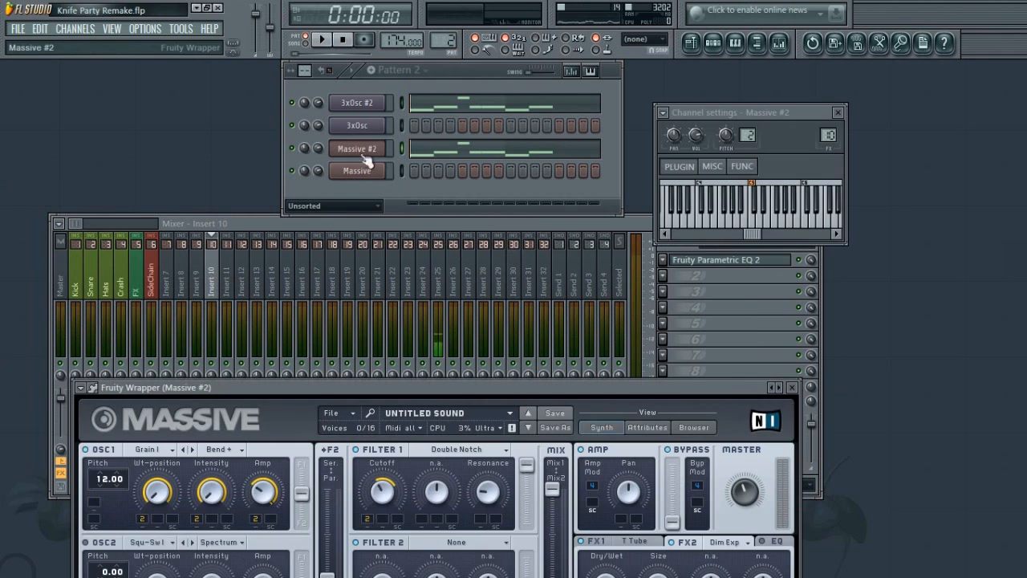
click(837, 113)
click(662, 276)
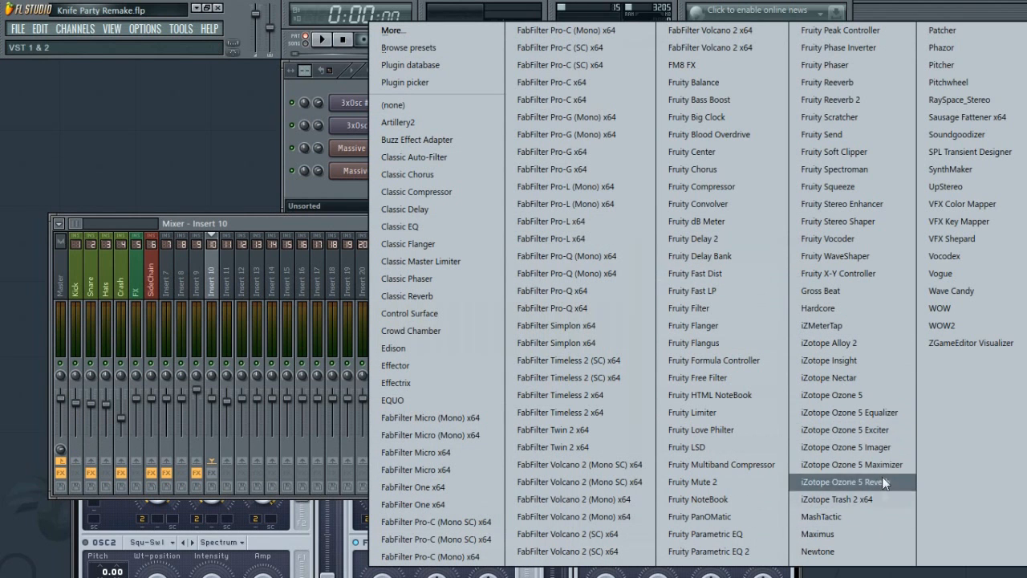
click(851, 450)
drag(230, 202, 252, 94)
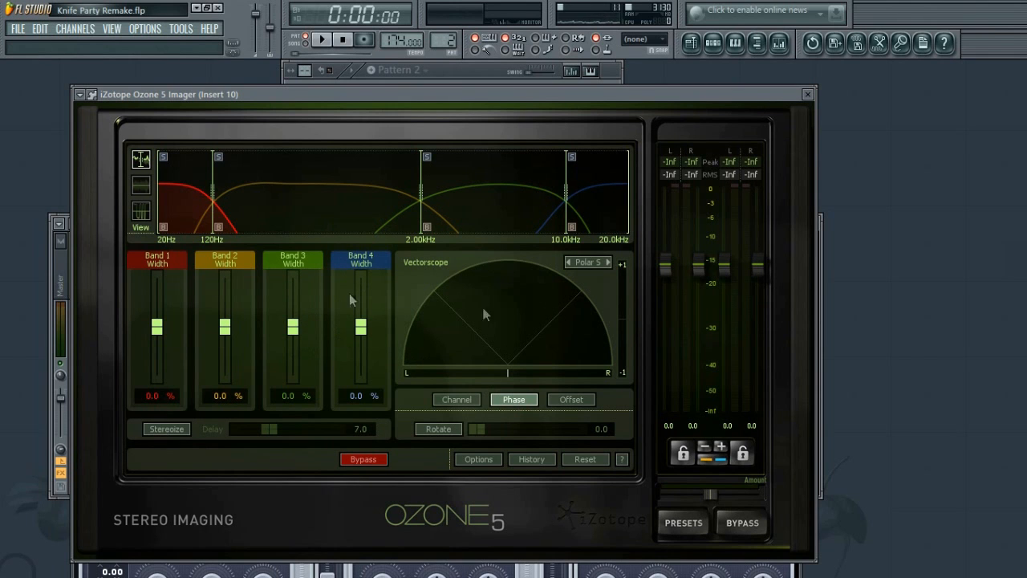
Enable Stereoize in the Ozone 5 Imager, widen Bands 2 and 3 slightly, and raise Band 4's width to 23.4%
click(167, 428)
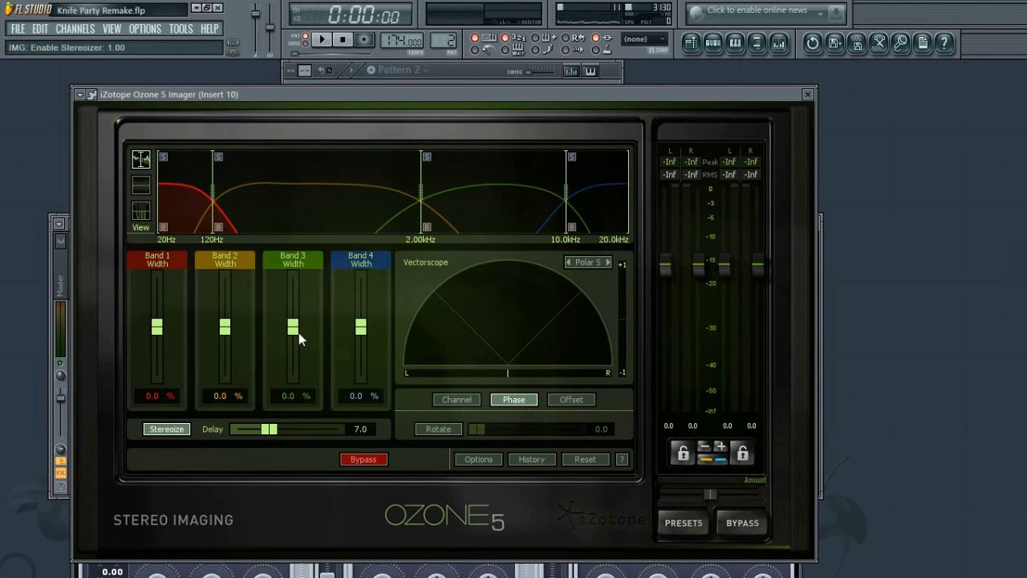
drag(296, 326, 300, 320)
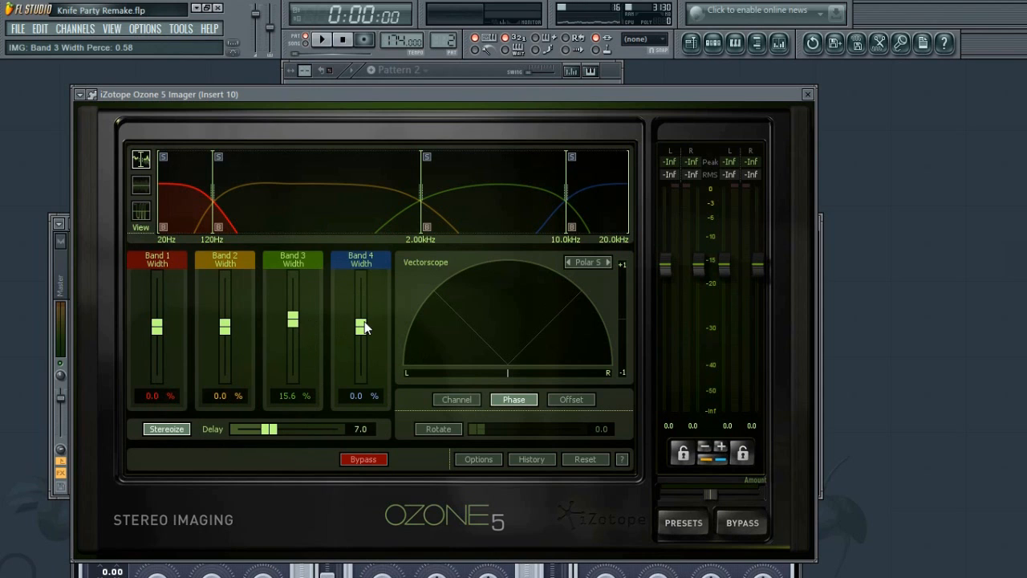
drag(364, 329, 367, 318)
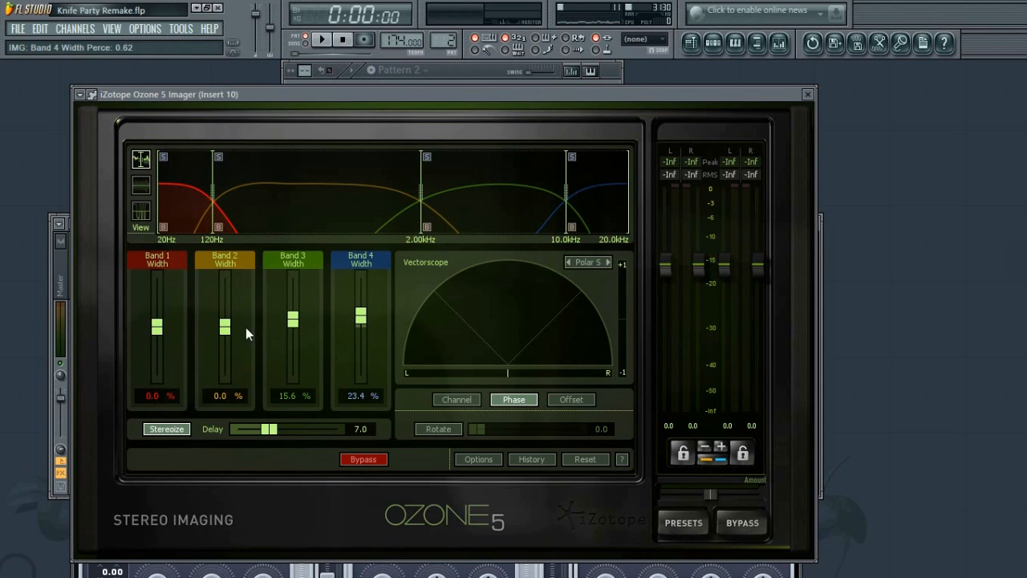
drag(230, 328, 237, 323)
mouse_move(293, 323)
mouse_down()
mouse_move(301, 312)
mouse_move(304, 324)
mouse_up()
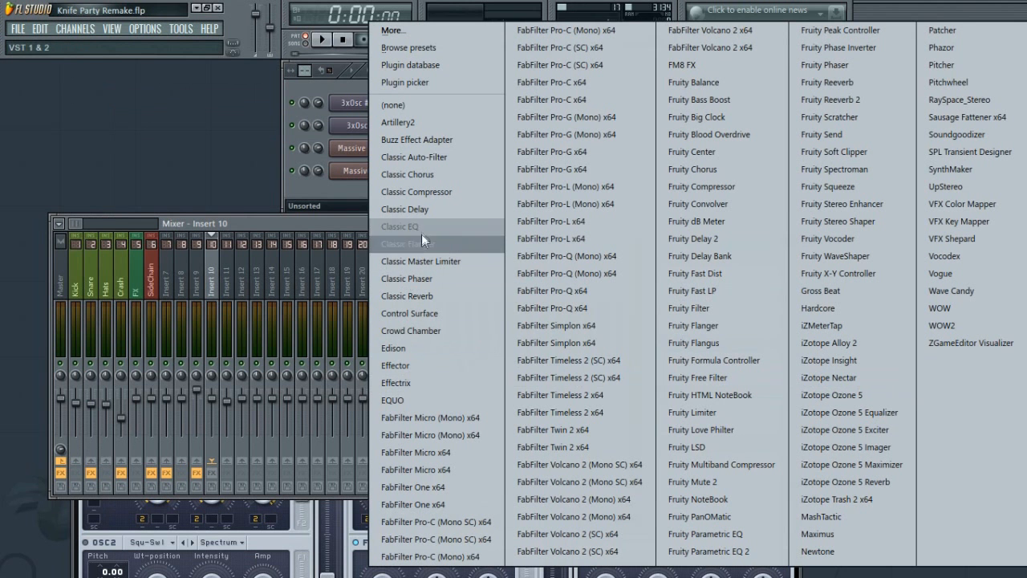
Load Classic Chorus into Insert 10's third effect slot and turn down its modulation rate
click(417, 163)
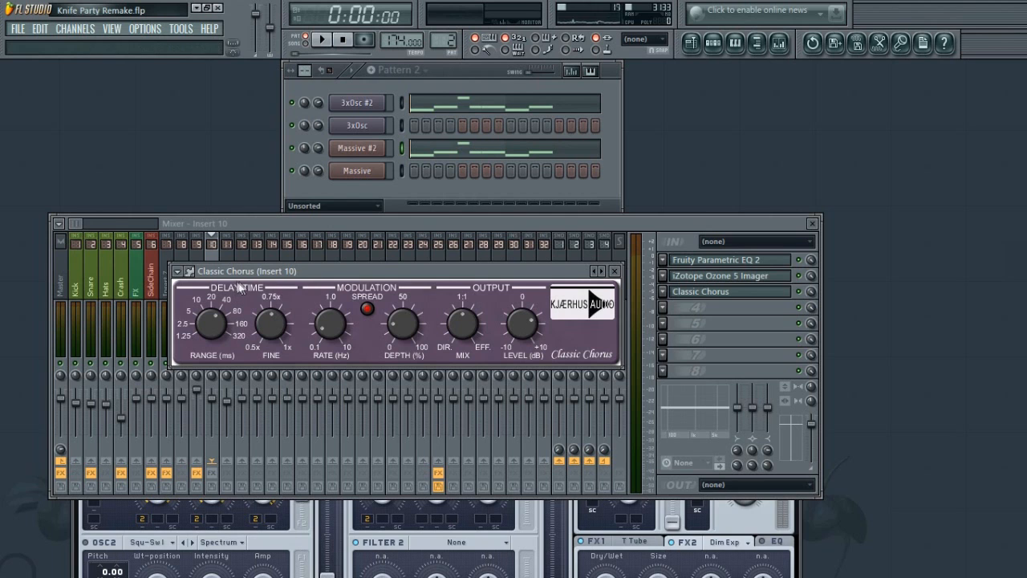
drag(293, 271, 339, 315)
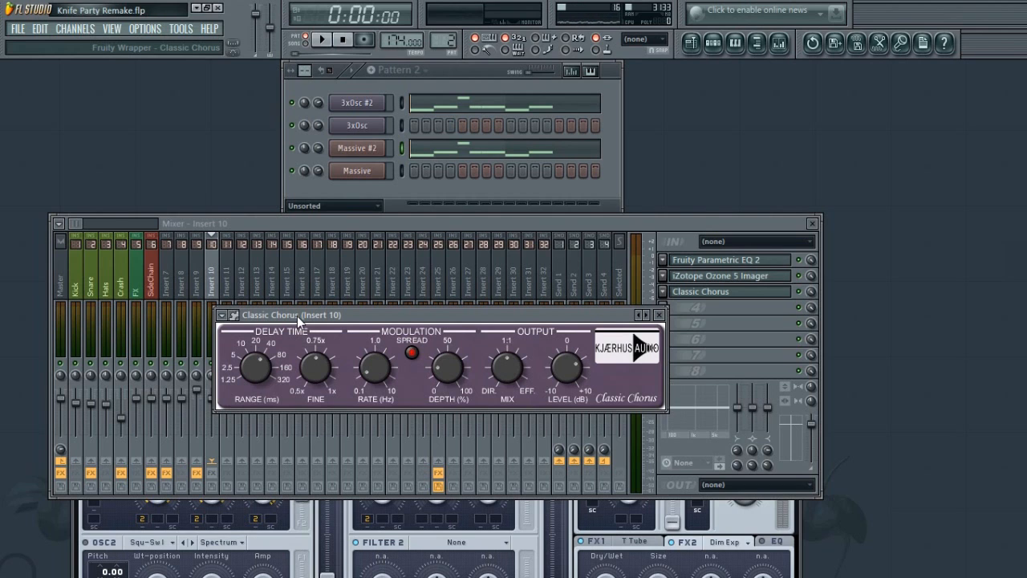
click(668, 293)
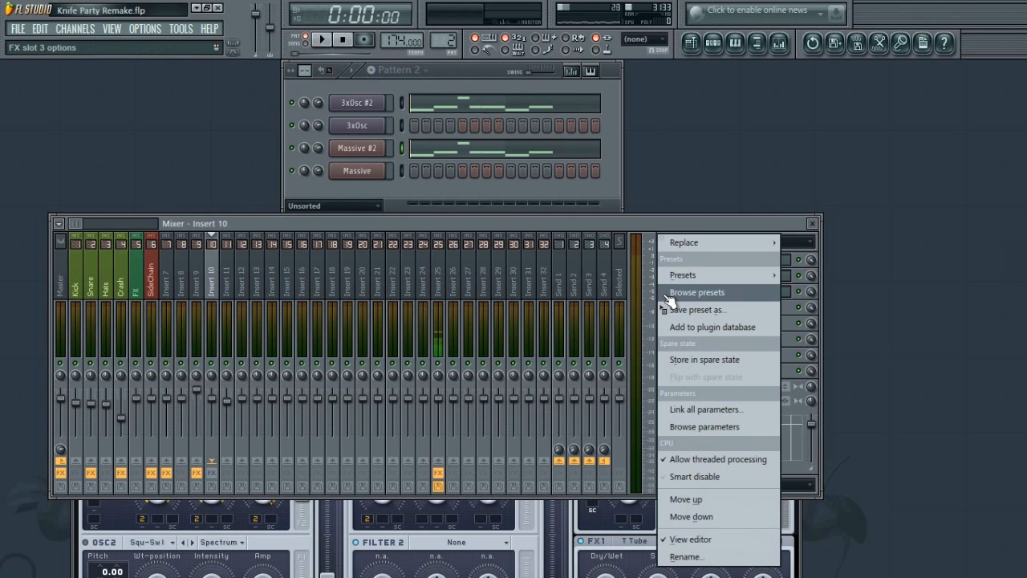
click(527, 219)
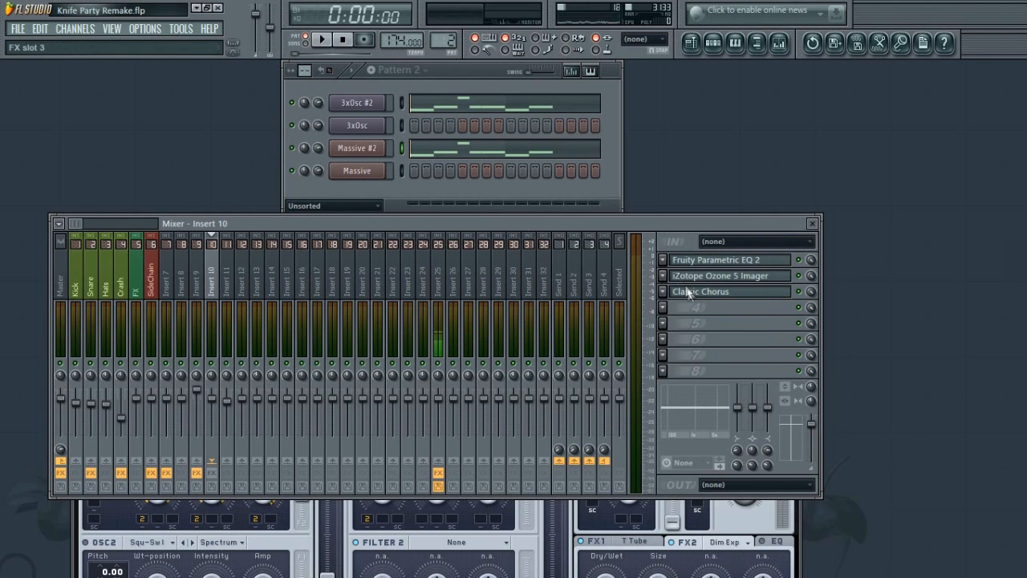
click(690, 295)
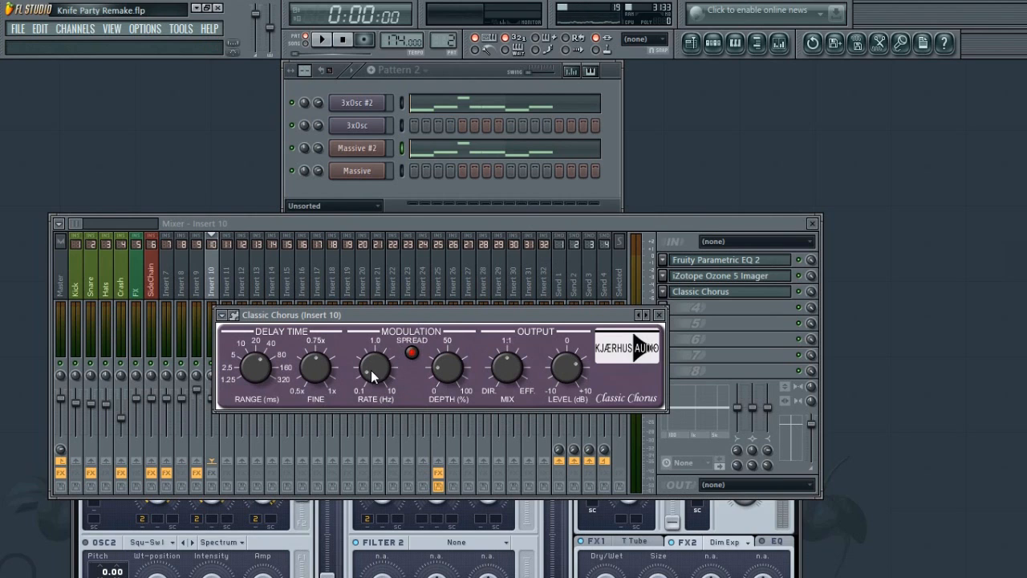
drag(389, 367, 384, 397)
click(659, 314)
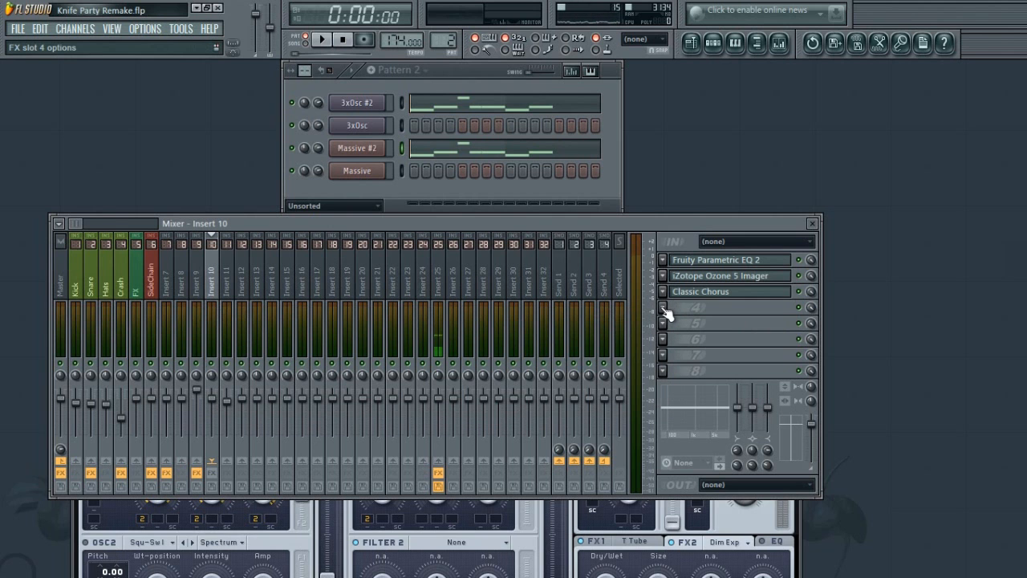
Load Phazor into Insert 10's fourth effect slot
click(663, 309)
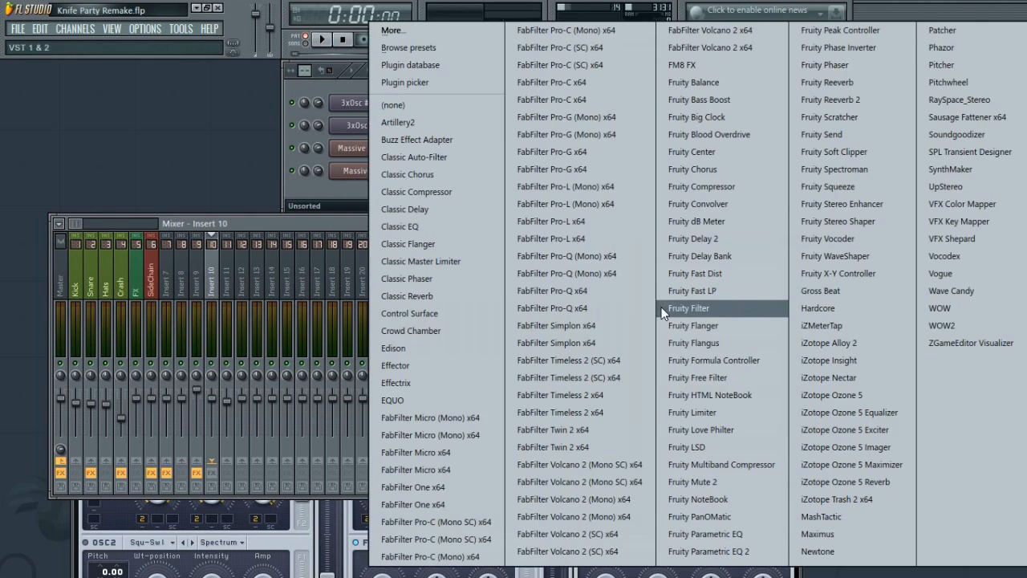
click(954, 50)
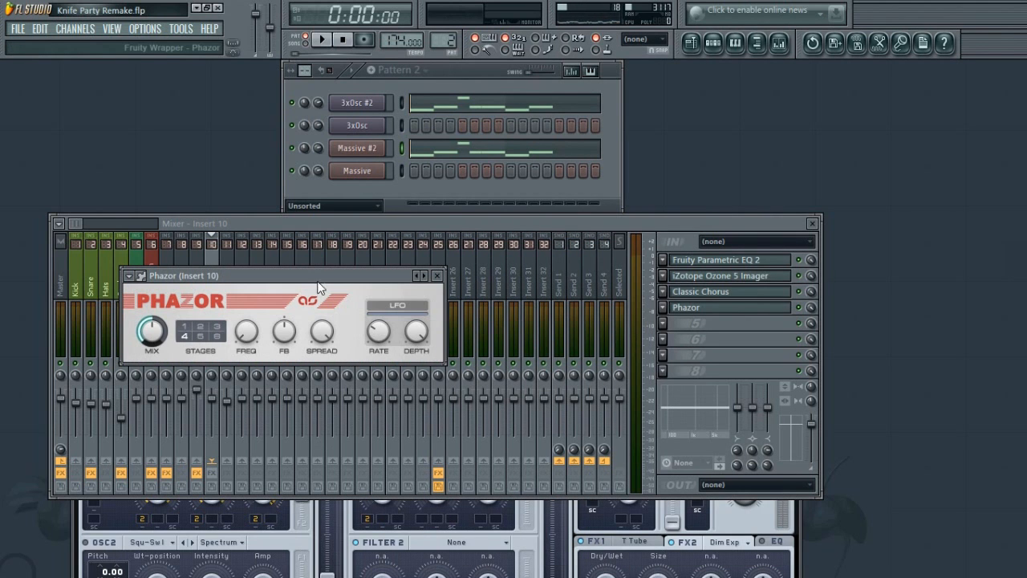
drag(363, 275, 463, 289)
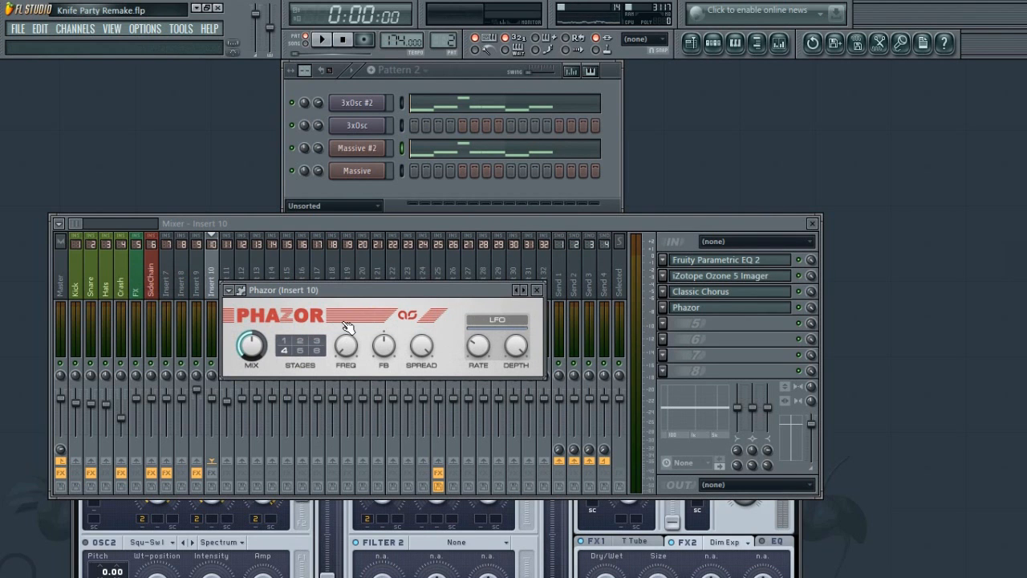
Turn down Phazor's LFO rate and depth, set its stages to 3, and return to the mixer
drag(480, 346, 479, 427)
drag(515, 353, 520, 448)
drag(335, 288, 370, 290)
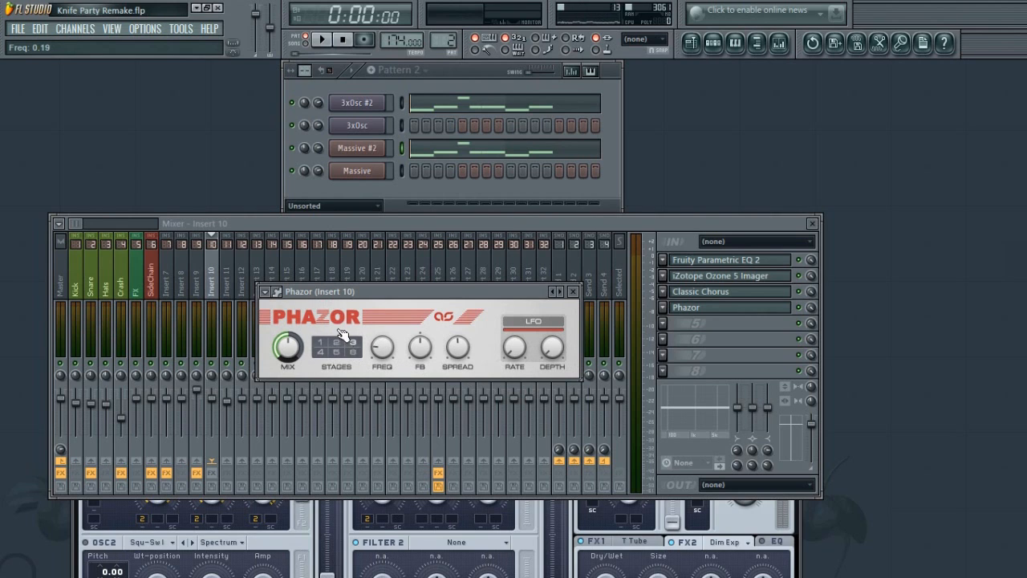
drag(324, 292, 359, 260)
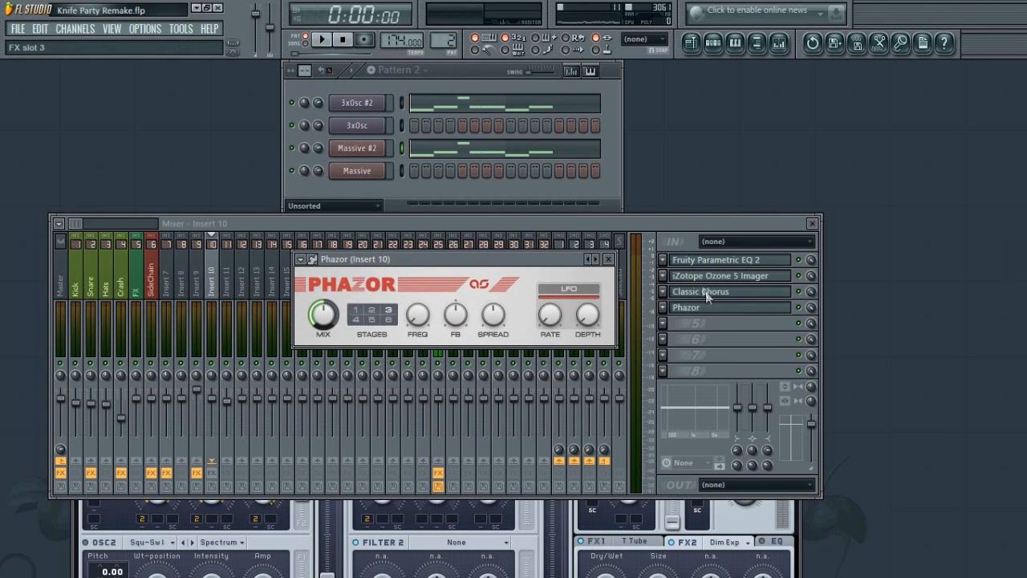
click(576, 223)
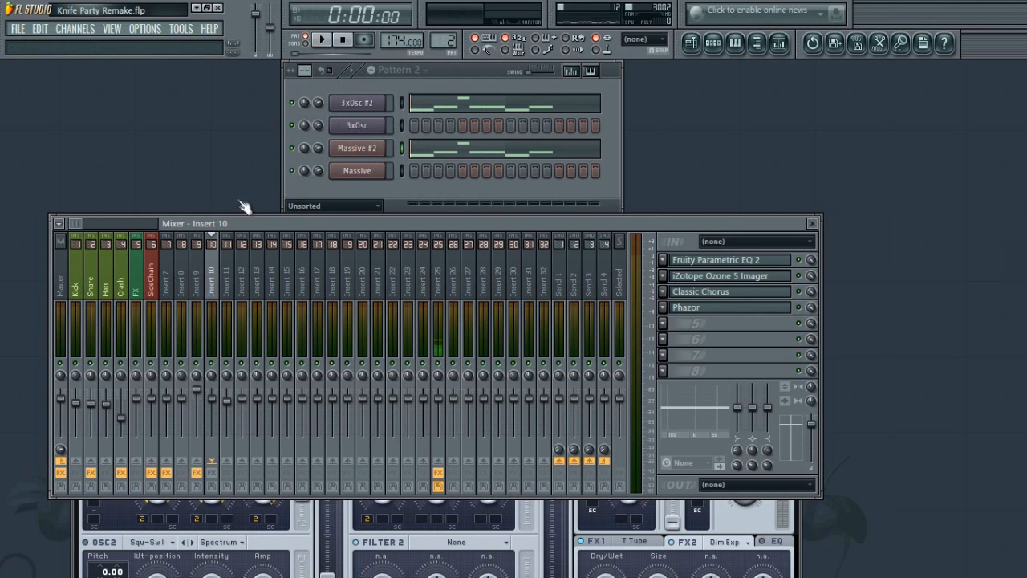
Play the pattern to hear the layered bass, and enable Insert 10's effects
key(space)
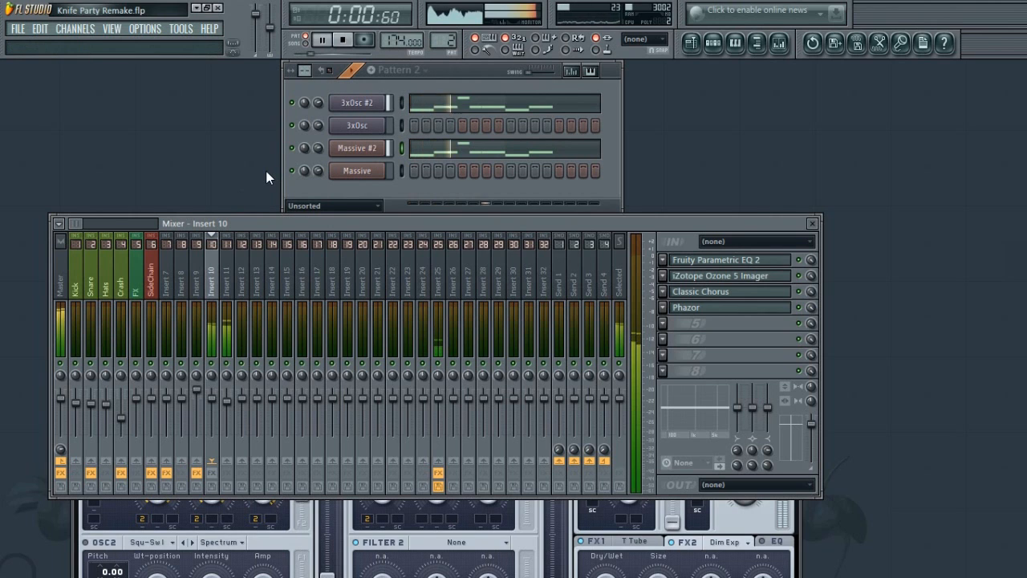
key(space)
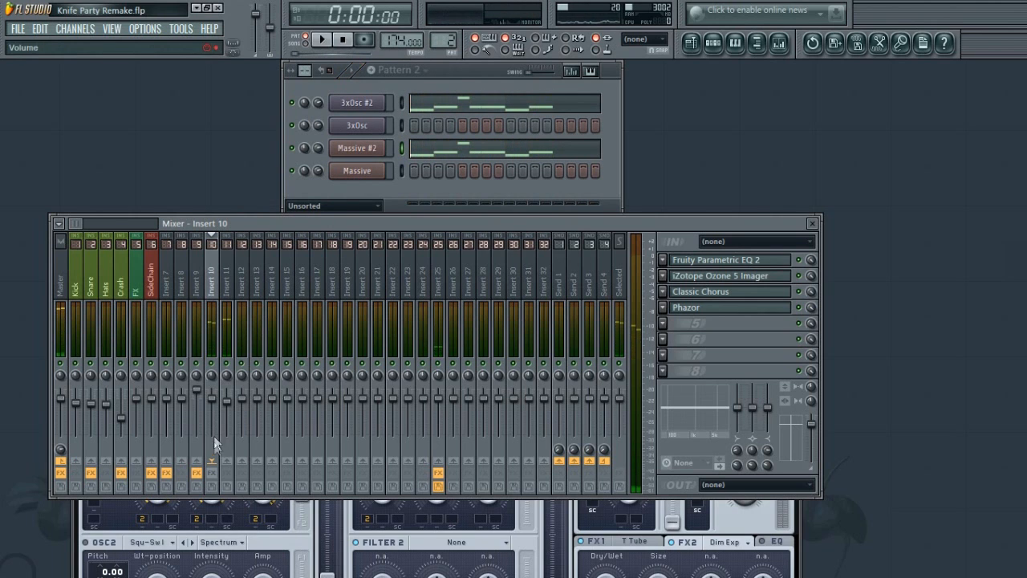
click(213, 472)
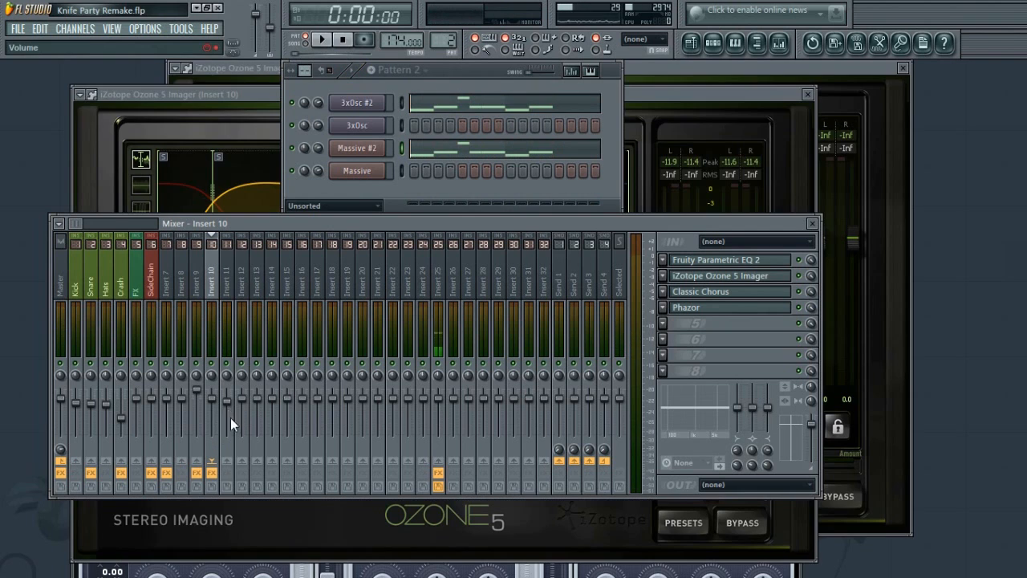
Route Insert 10 and Insert 11 to Insert 12 instead of directly to the Master
click(241, 460)
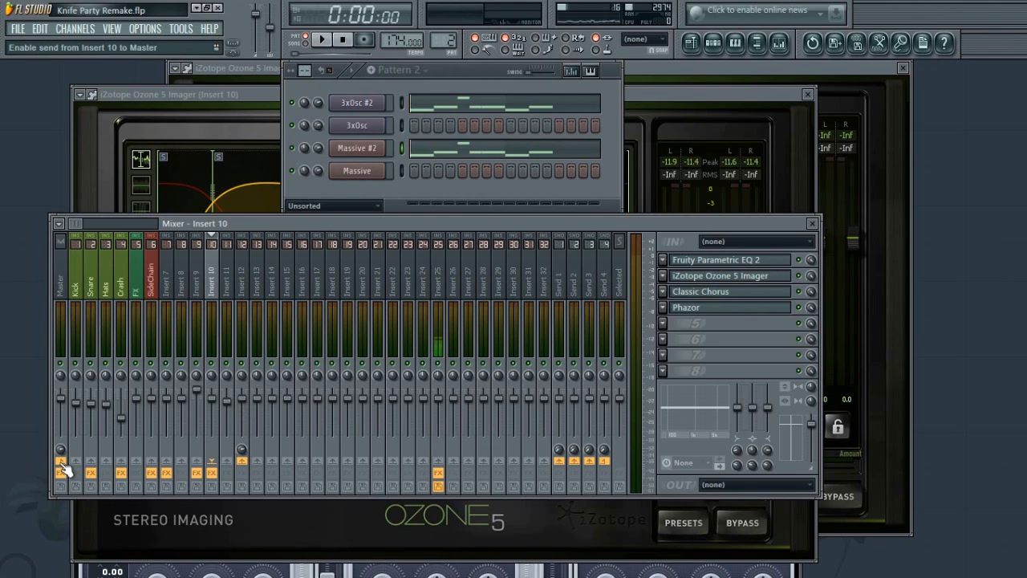
click(229, 281)
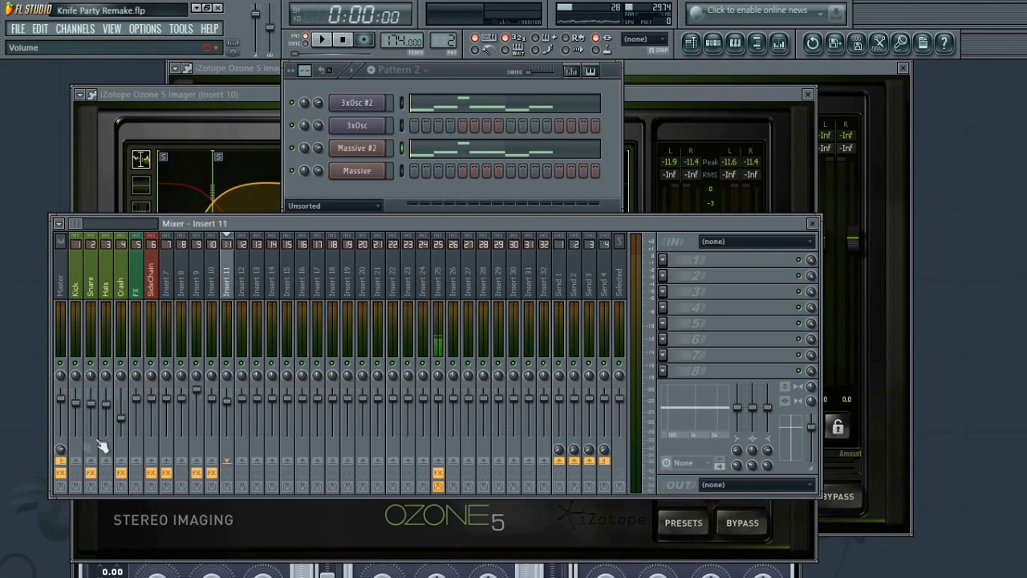
click(241, 460)
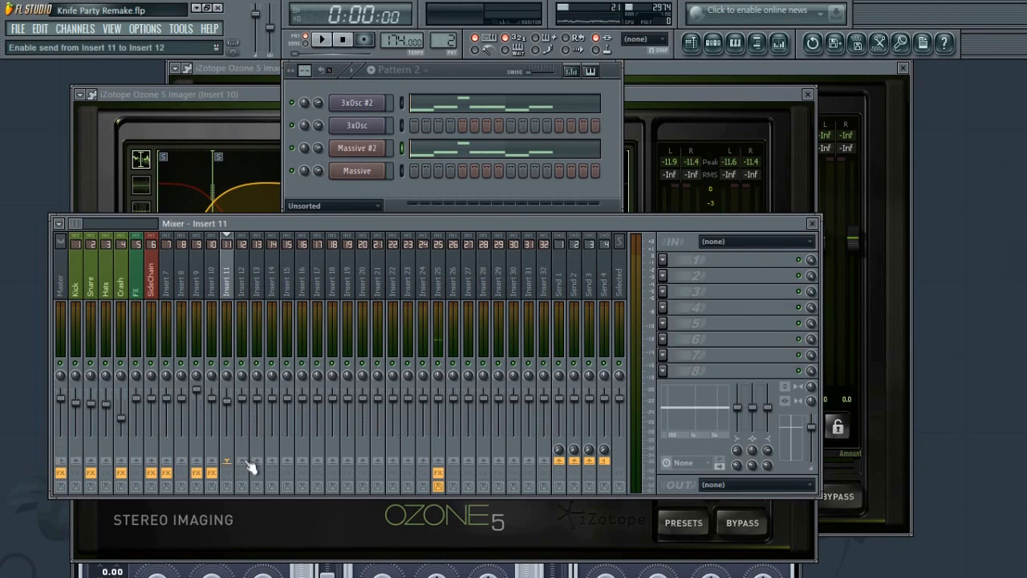
Select Insert 12 and lower its volume to 0% while the pattern plays to test the routing
click(243, 281)
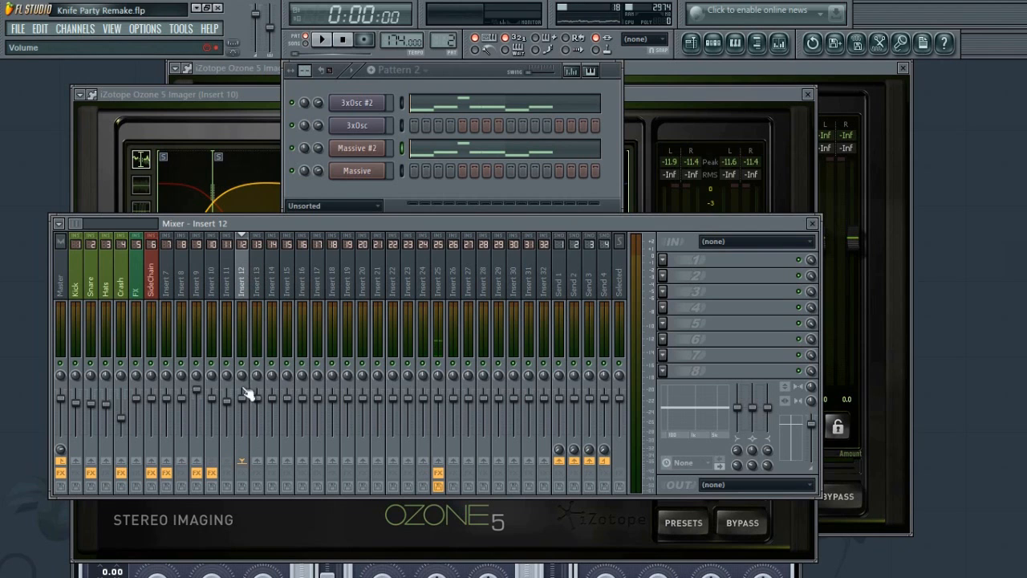
key(space)
drag(245, 407, 246, 479)
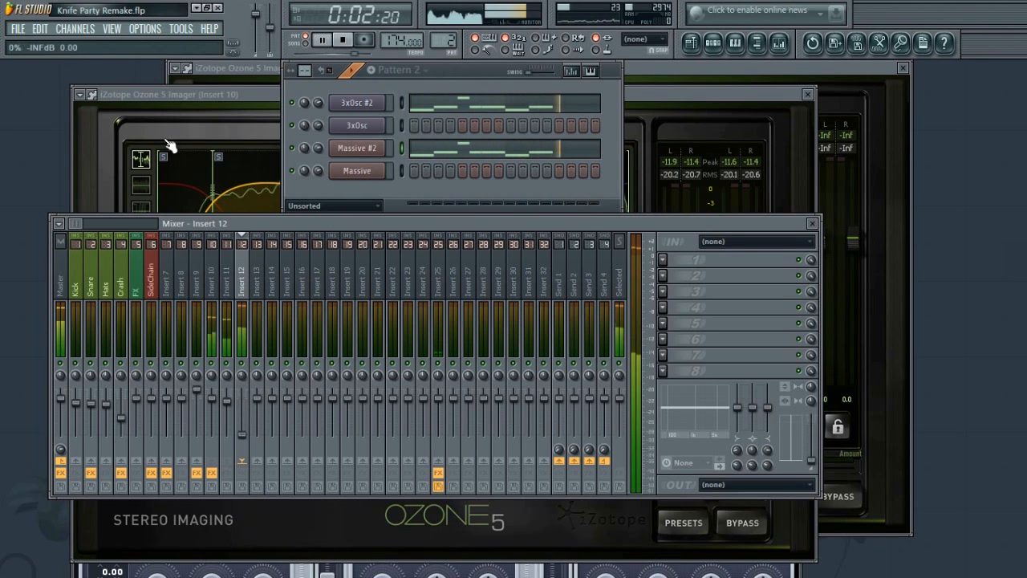
Reset Insert 12's volume to its default level and stop playback
right_click(244, 437)
click(265, 362)
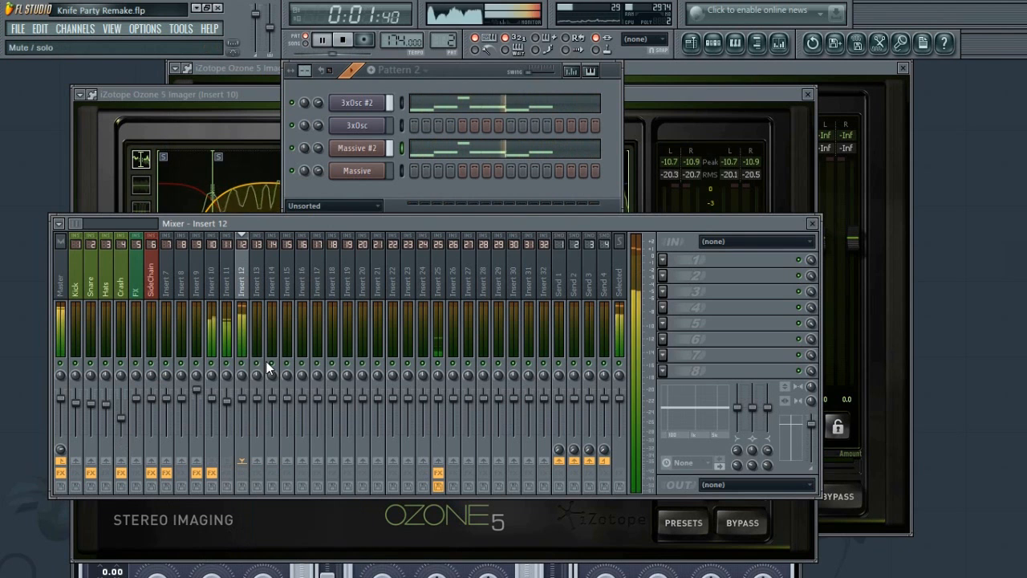
key(space)
click(24, 162)
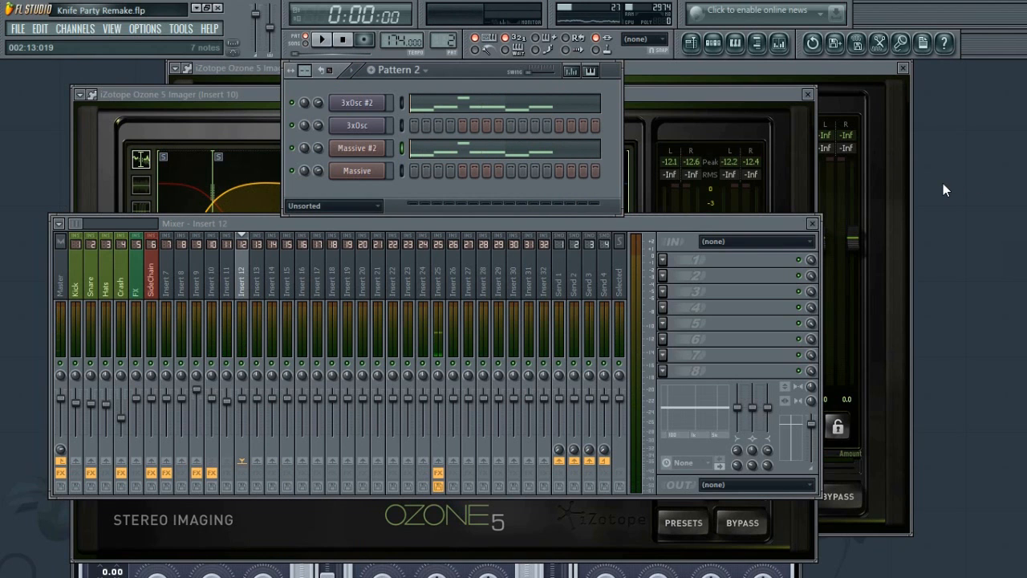
Place Pattern 2 on Track 2 of the playlist at bar 9, set the playback position there, and solo that track
key(F5)
drag(396, 98, 562, 136)
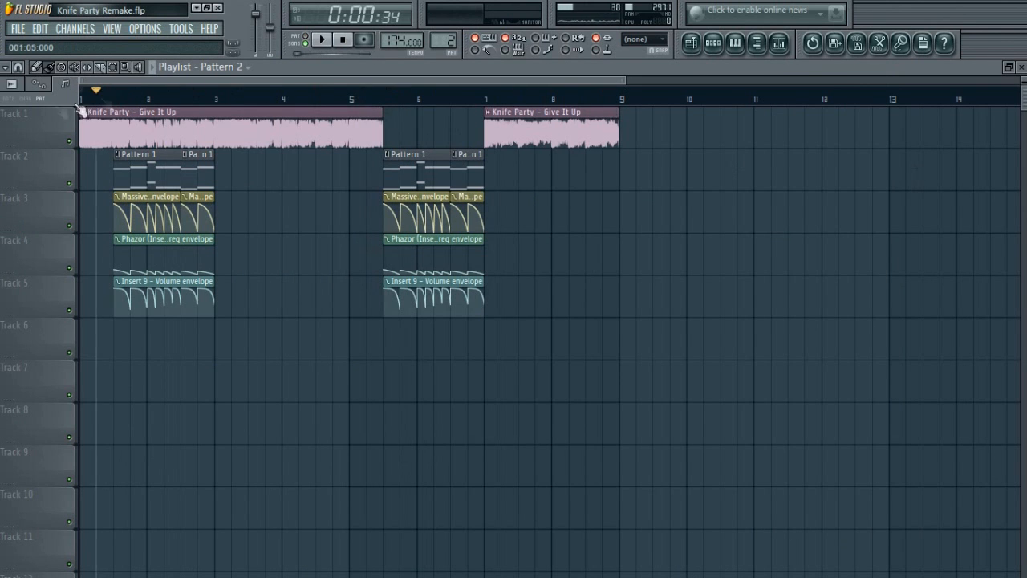
click(634, 178)
click(624, 99)
scroll(625, 93, right, 2)
scroll(544, 94, up, 4)
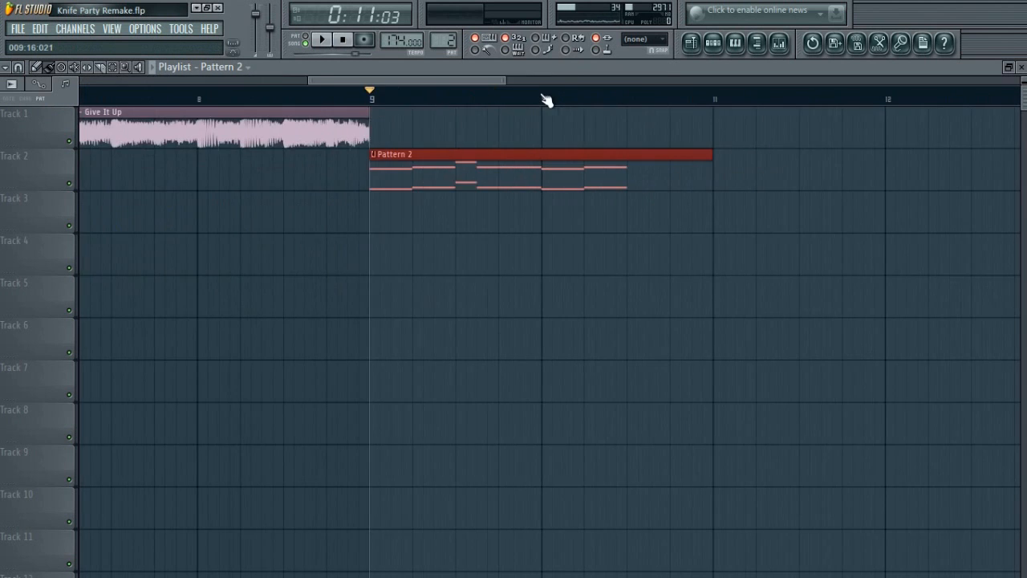
drag(475, 81, 502, 81)
right_click(70, 184)
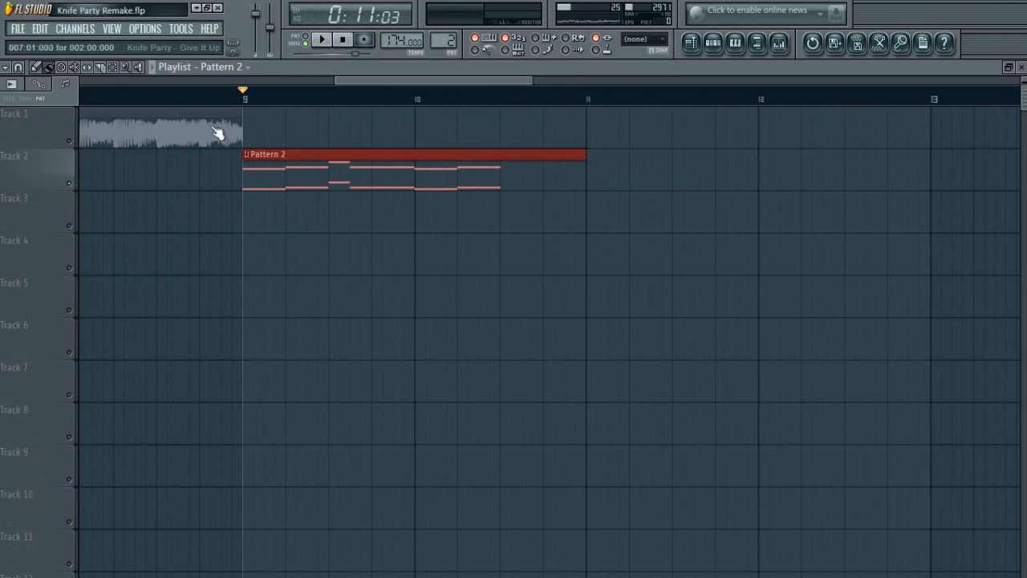
Open the Massive #2 plugin and list its automatable parameters in the browser
click(780, 42)
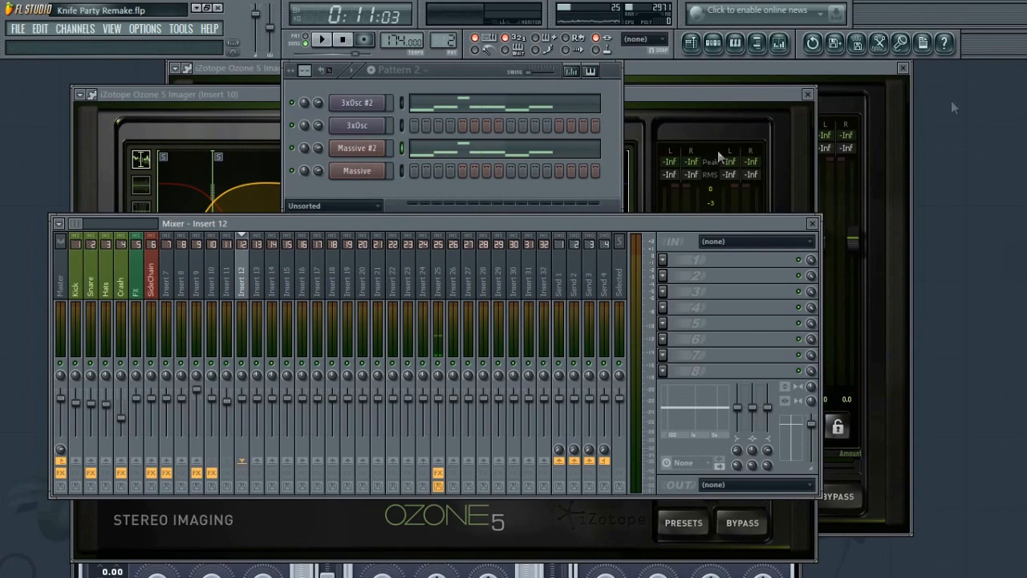
click(365, 149)
drag(575, 391, 703, 142)
click(827, 178)
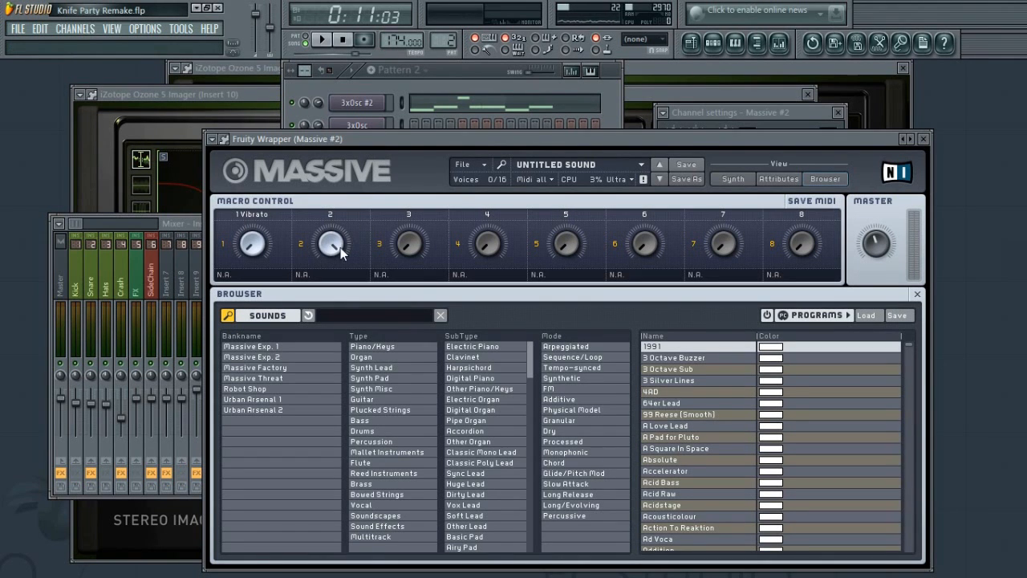
click(213, 138)
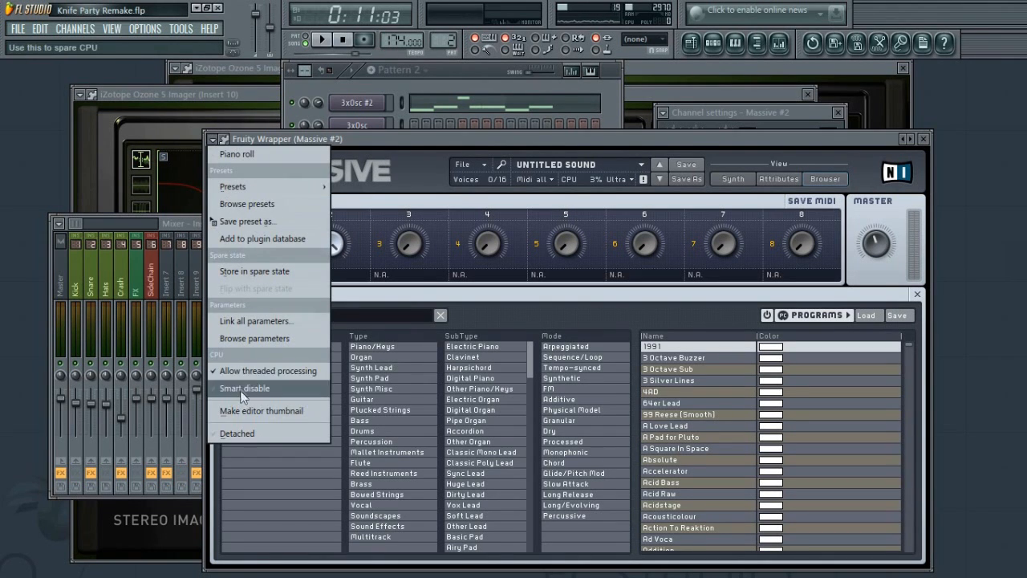
click(275, 412)
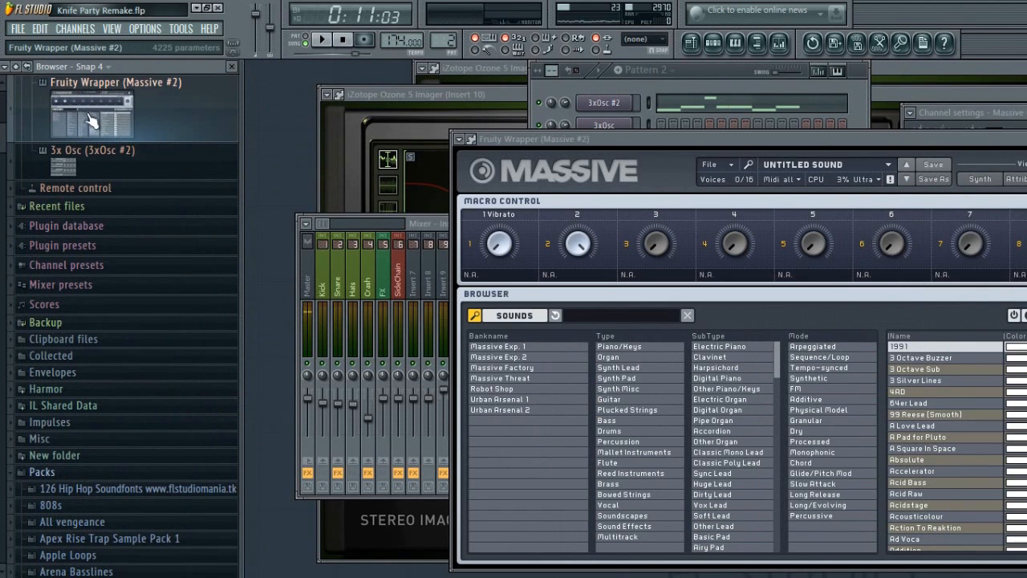
click(120, 113)
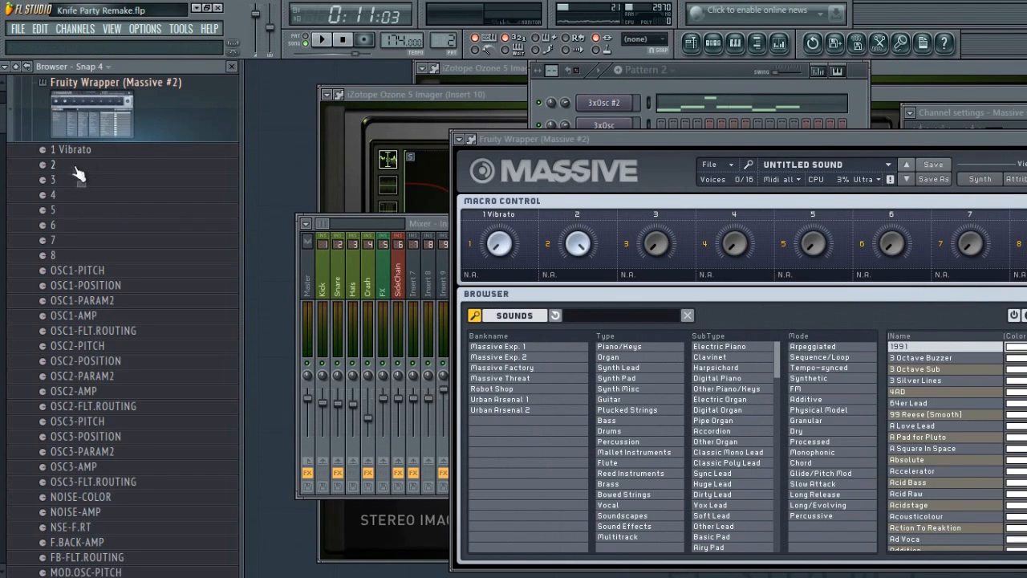
Create an automation clip for Massive #2's macro 2 spanning Pattern 2's notes from bar 9, and enable the tracks below
key(F5)
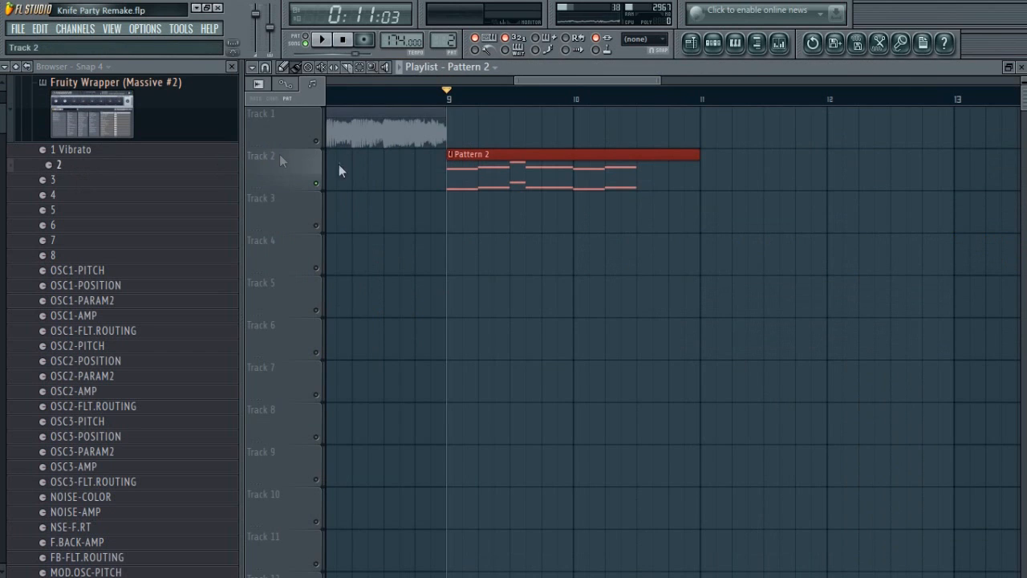
drag(449, 98, 640, 118)
right_click(60, 167)
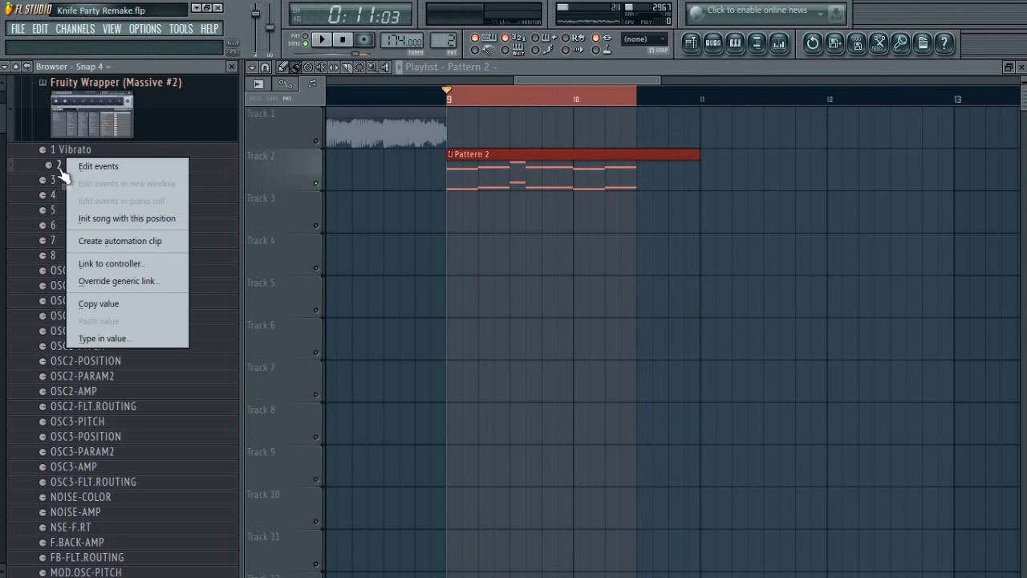
click(91, 243)
drag(495, 124, 491, 208)
click(315, 225)
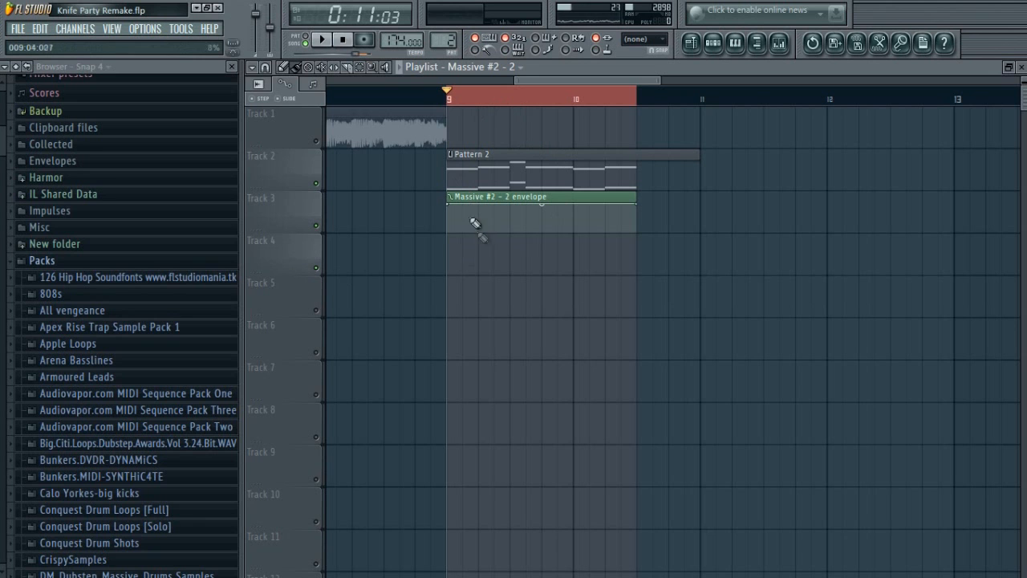
Hide the browser and add alternating low and high points to the Massive #2 envelope to form a zigzag curve
click(756, 46)
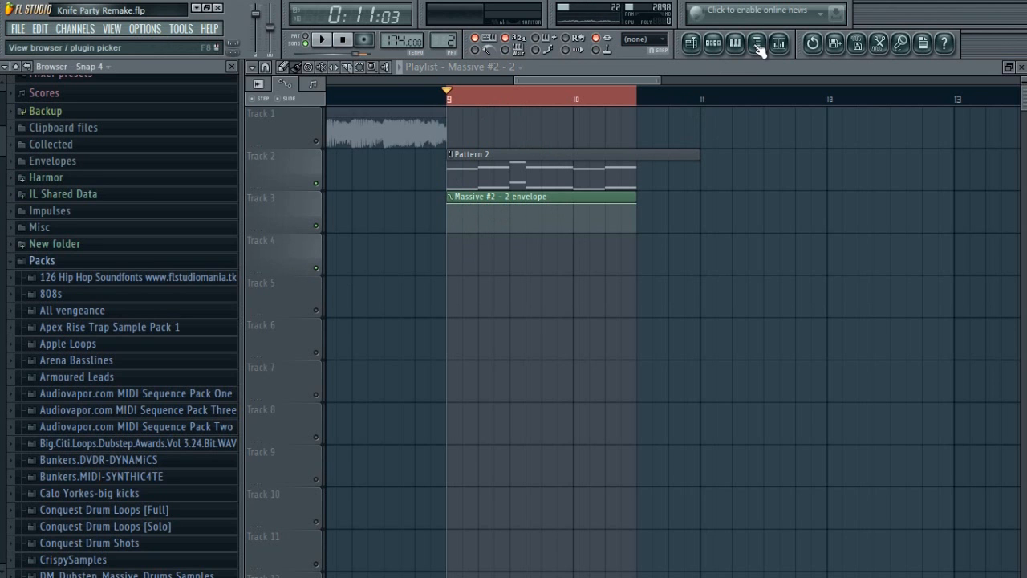
scroll(312, 96, down, 8)
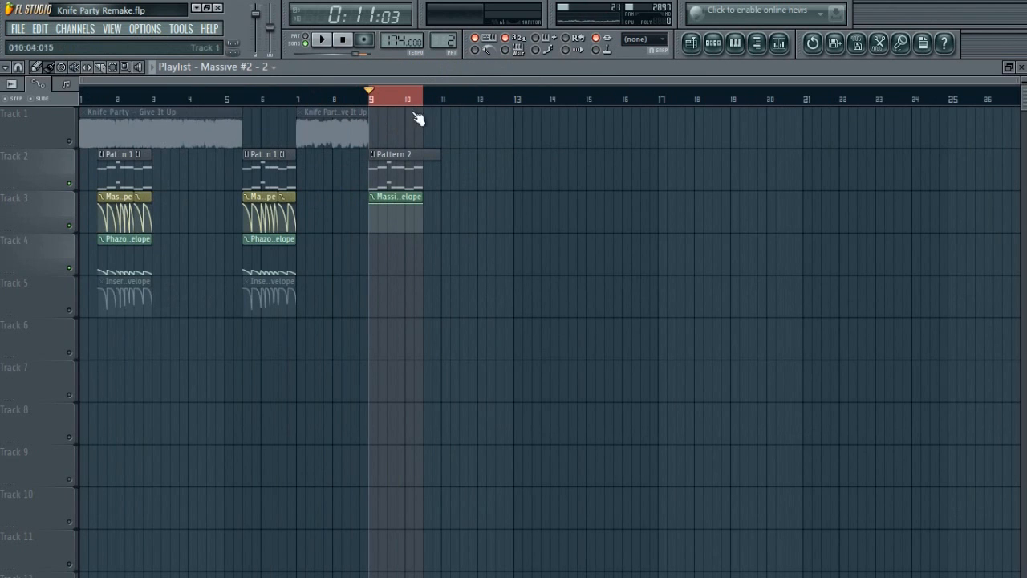
scroll(405, 103, up, 5)
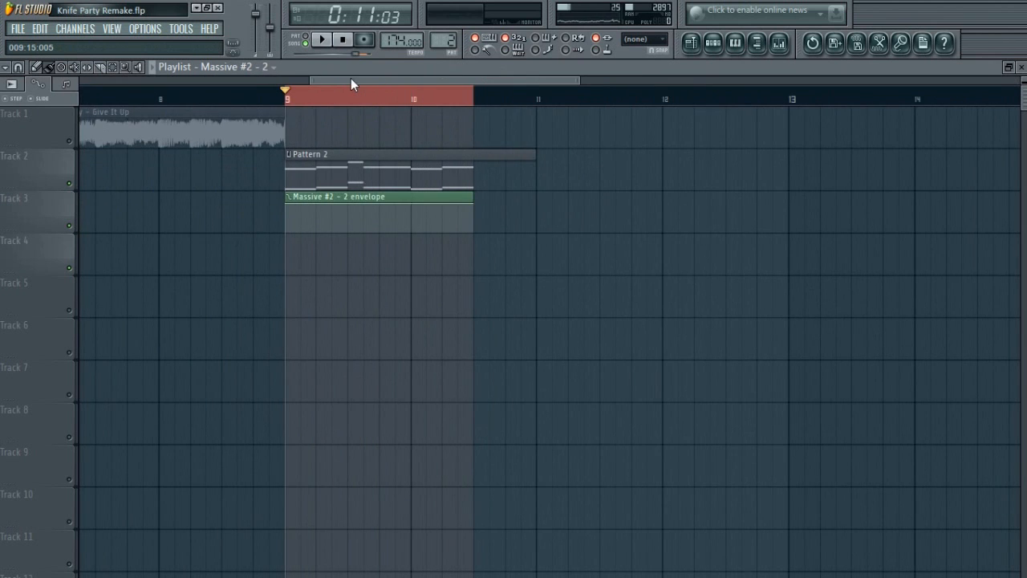
drag(350, 79, 313, 81)
right_click(447, 228)
right_click(463, 209)
click(511, 235)
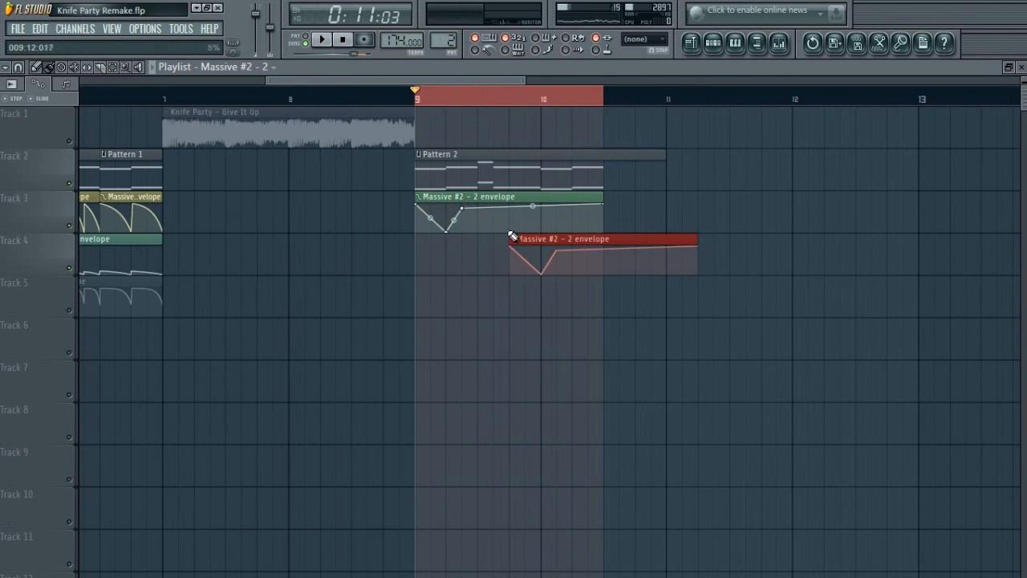
right_click(526, 243)
right_click(492, 228)
right_click(525, 214)
right_click(541, 227)
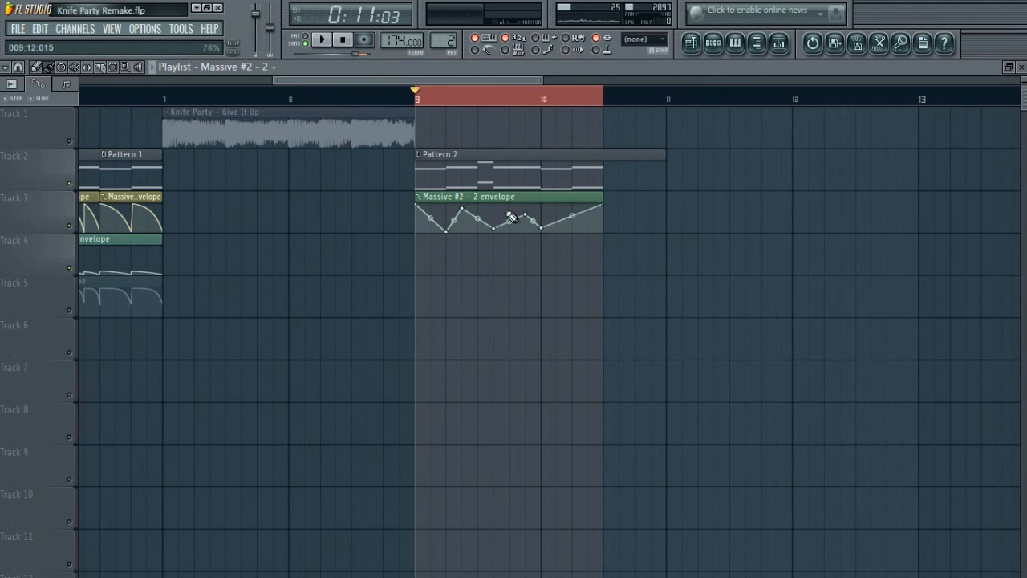
right_click(494, 228)
right_click(556, 205)
right_click(588, 231)
Open Massive #2 from the unsorted channels and place its window below the automation clip with the macro knobs visible
click(714, 42)
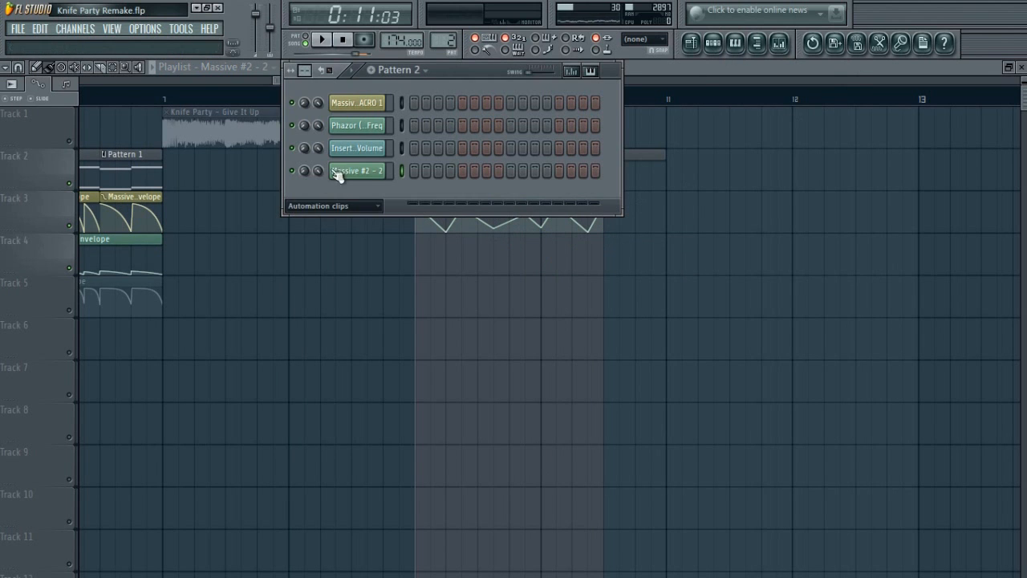
click(365, 203)
click(311, 299)
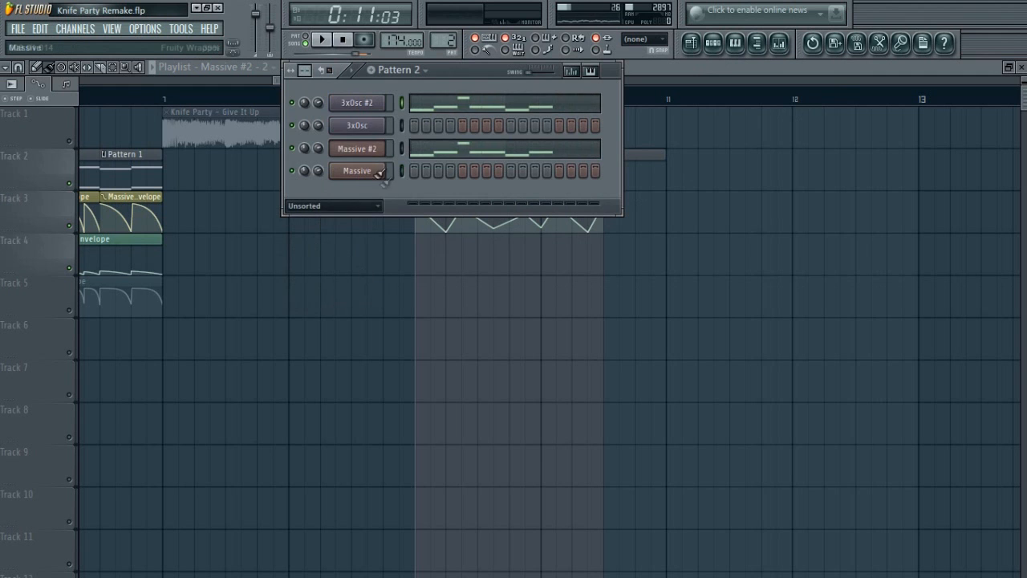
click(365, 149)
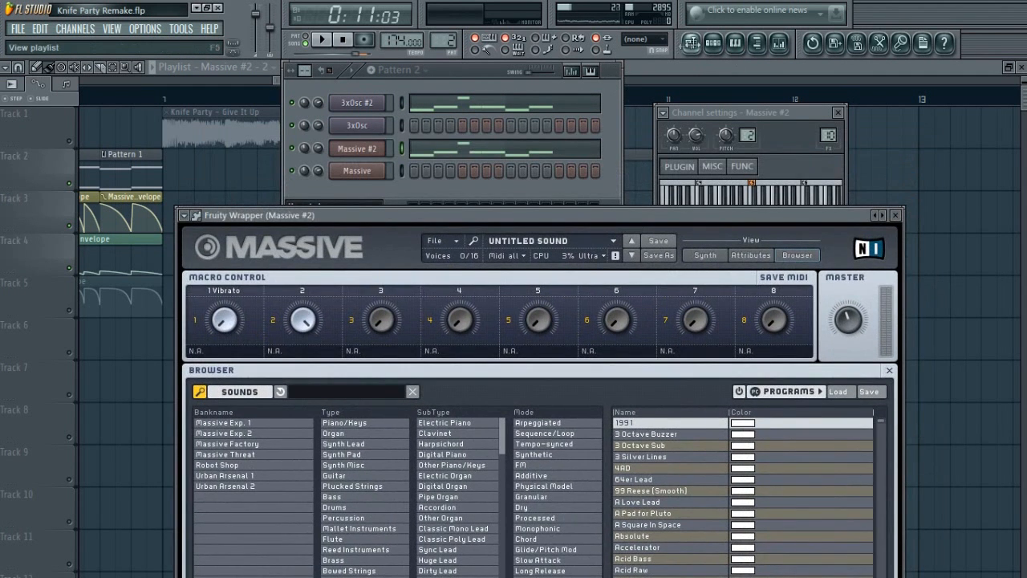
click(713, 45)
click(838, 112)
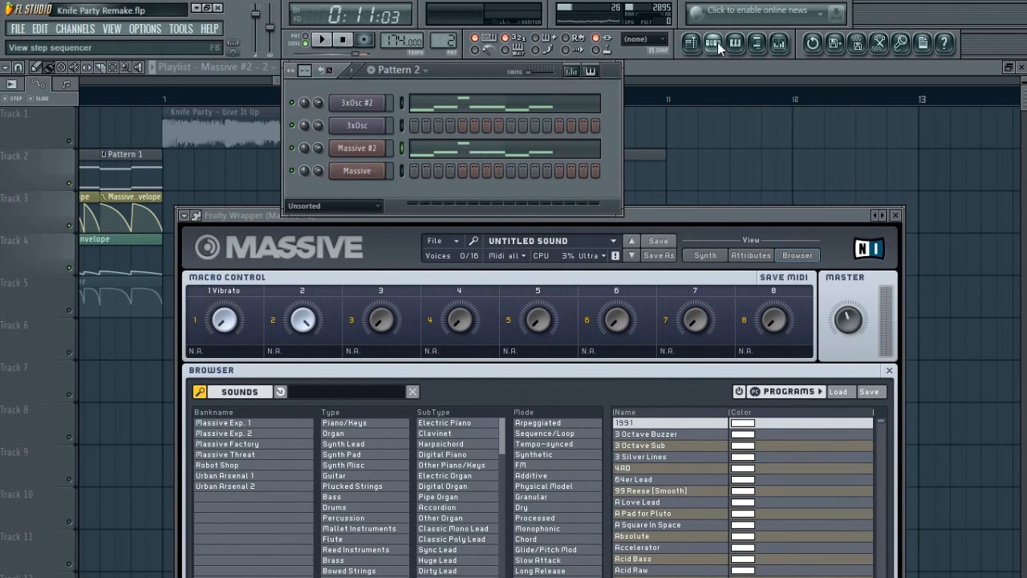
click(713, 42)
drag(460, 225, 454, 273)
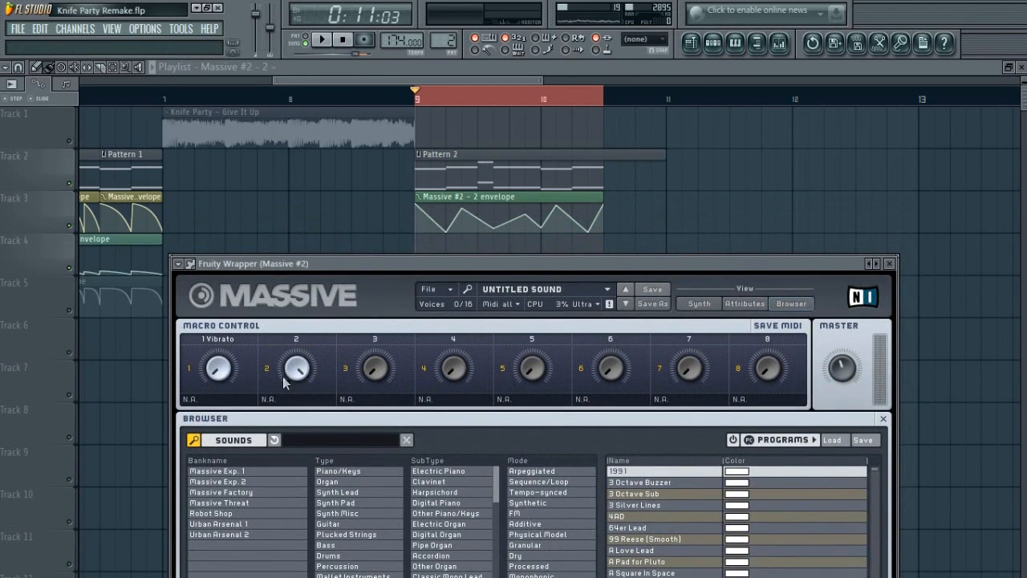
Play the selected section to watch macro 2 follow the automation, and stop playback
key(space)
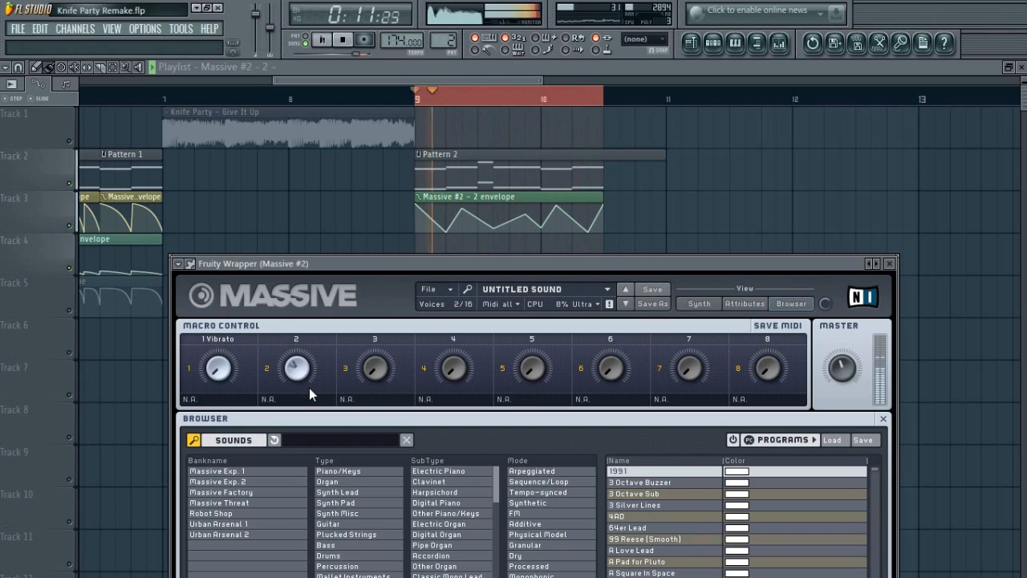
key(space)
mouse_move(358, 263)
mouse_down()
mouse_move(360, 178)
mouse_move(344, 204)
mouse_move(373, 257)
mouse_up()
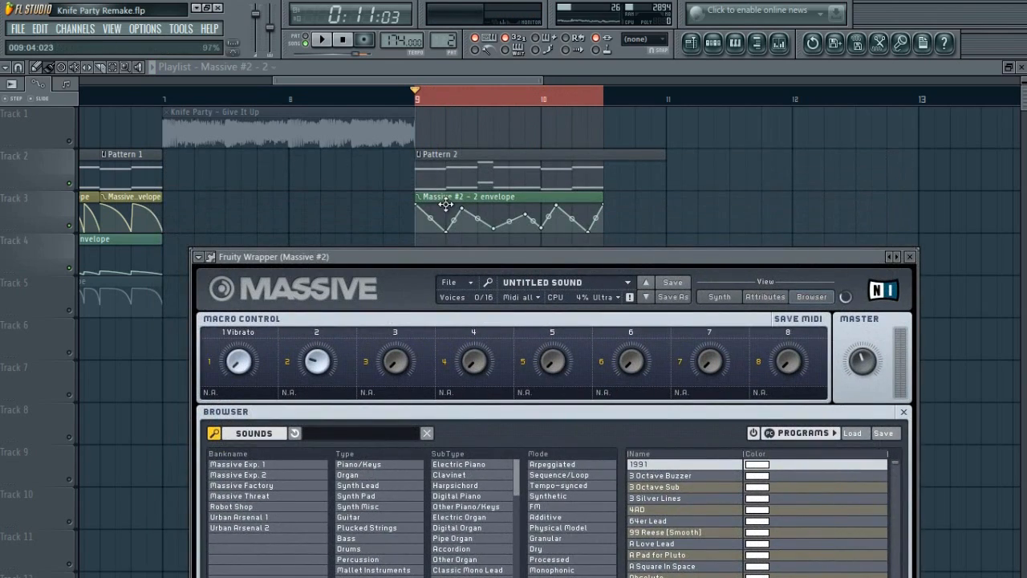
Examine the Massive MACRO 1, Phazor and Insert 9 automation clips beneath Pattern 1 between bars 5 and 7
drag(369, 80, 285, 80)
click(267, 96)
scroll(267, 96, up, 4)
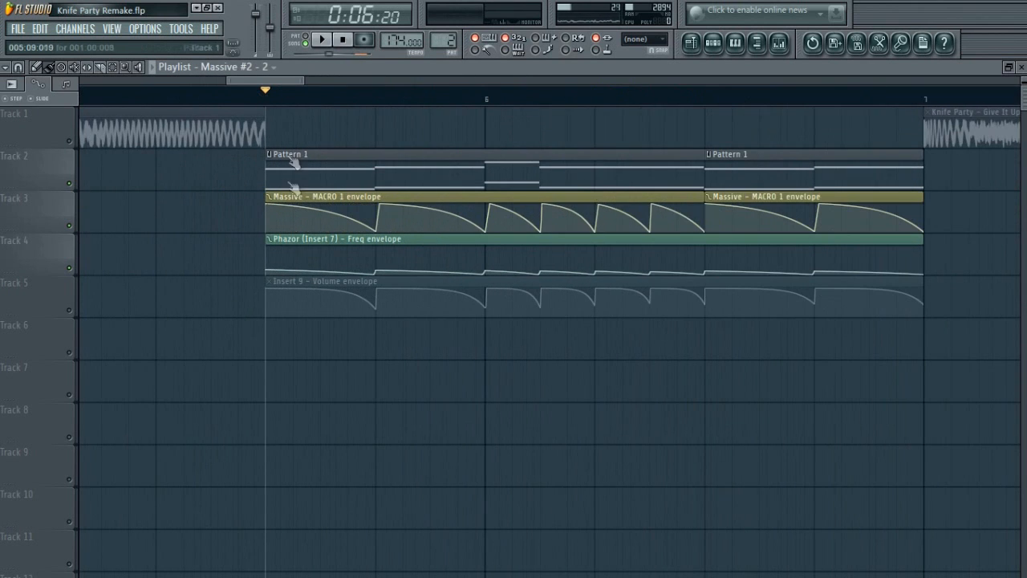
mouse_move(317, 157)
mouse_down()
mouse_move(438, 161)
mouse_move(318, 159)
mouse_up()
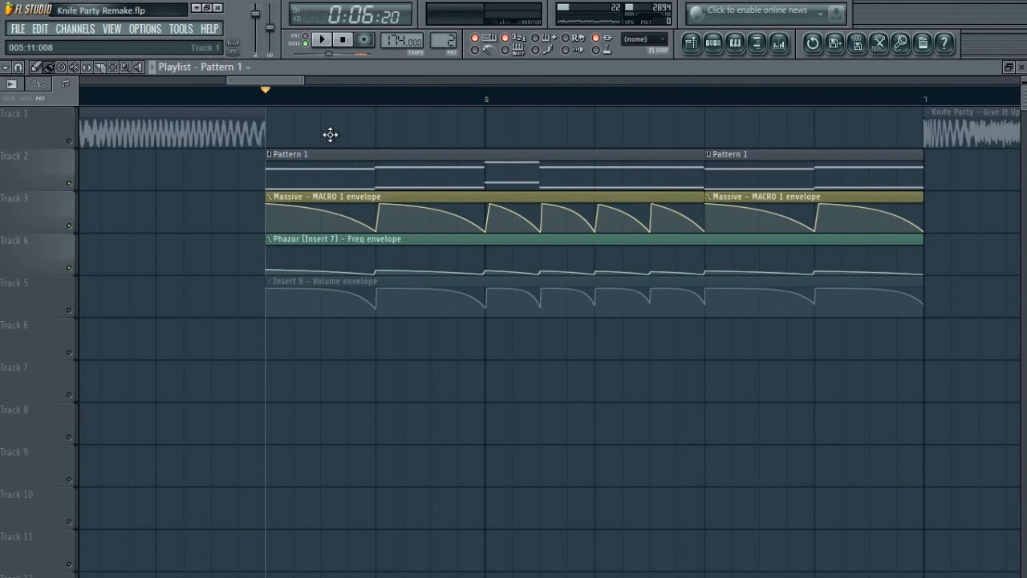
drag(294, 80, 353, 85)
Try a Massive MACRO 1 clip on Track 4 under Pattern 2, and delete it along with the Massive #2 envelope
scroll(357, 94, down, 4)
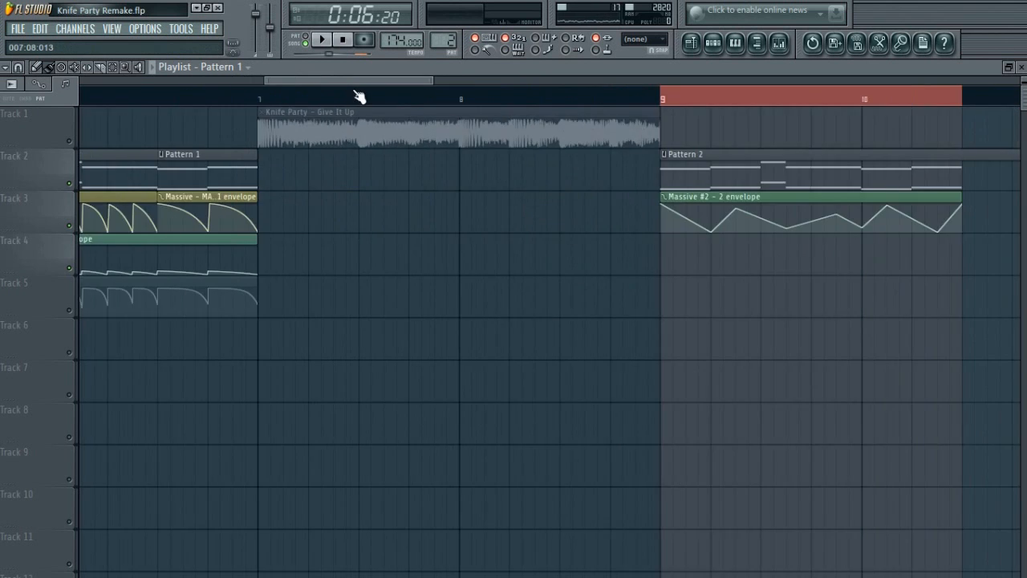
click(208, 195)
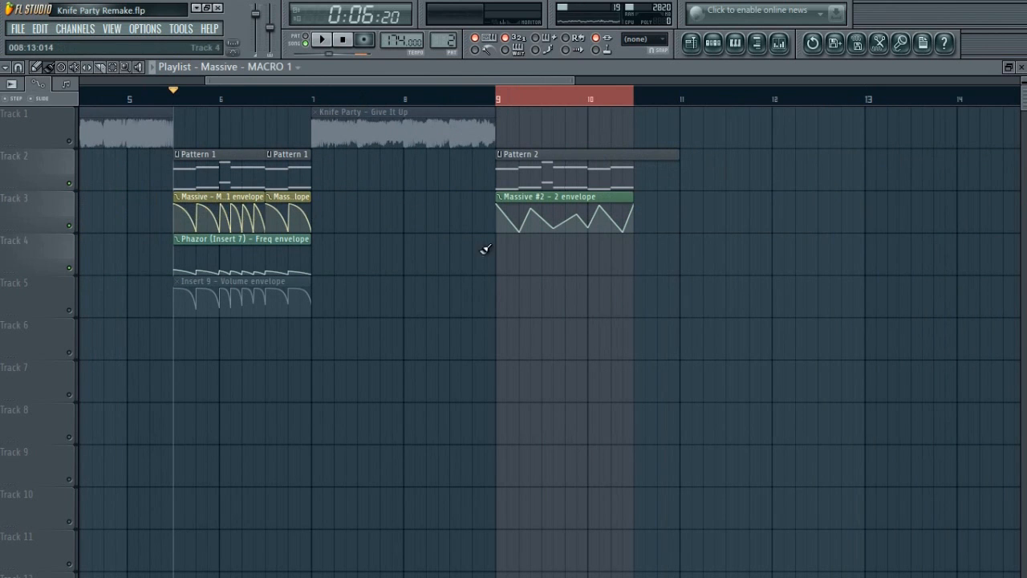
click(502, 252)
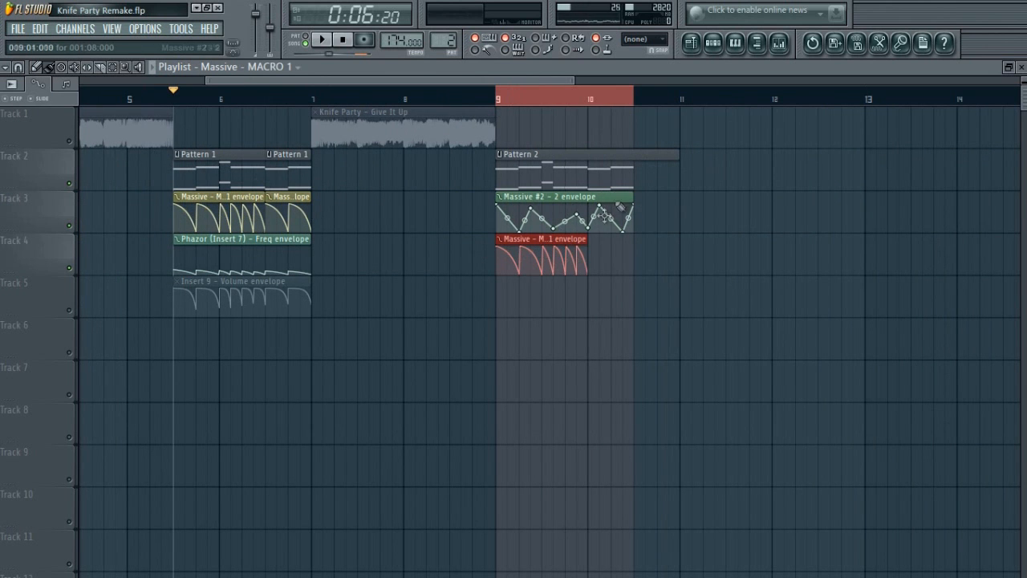
right_click(568, 239)
scroll(537, 99, up, 3)
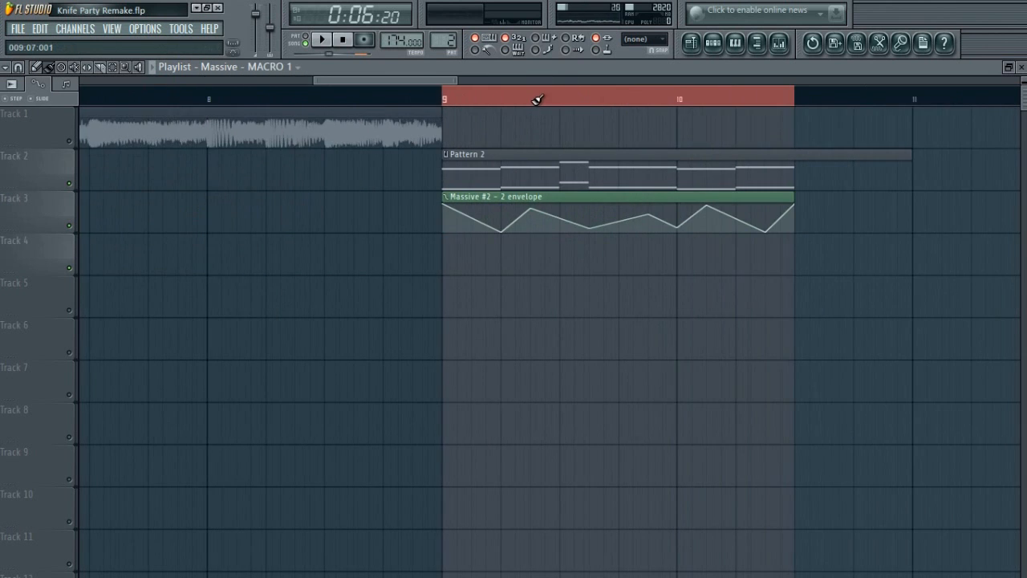
right_click(482, 209)
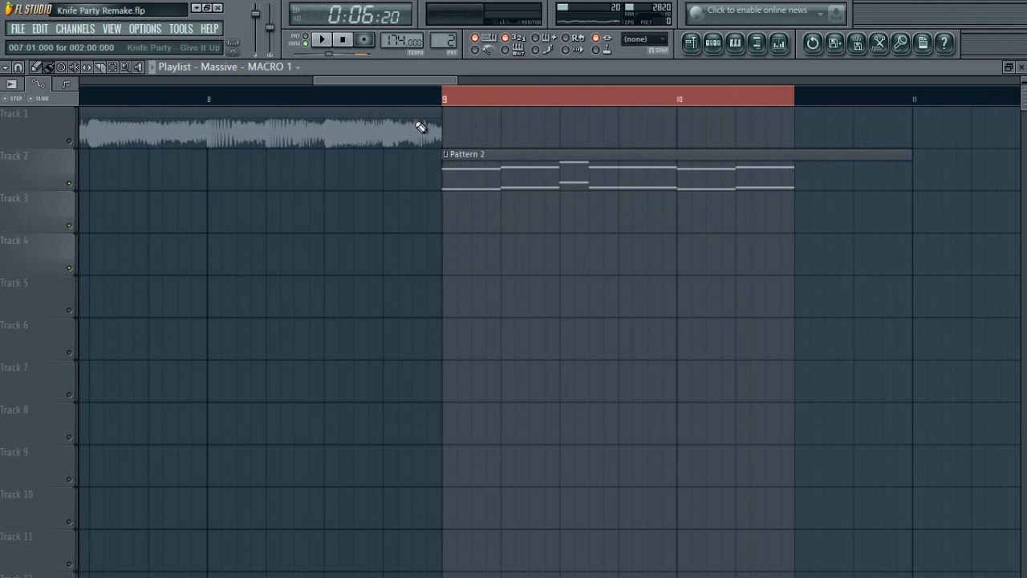
Play the start of the Pattern 1 section and of Pattern 2 at bar 9 to compare the two sounds
scroll(431, 100, down, 5)
key(space)
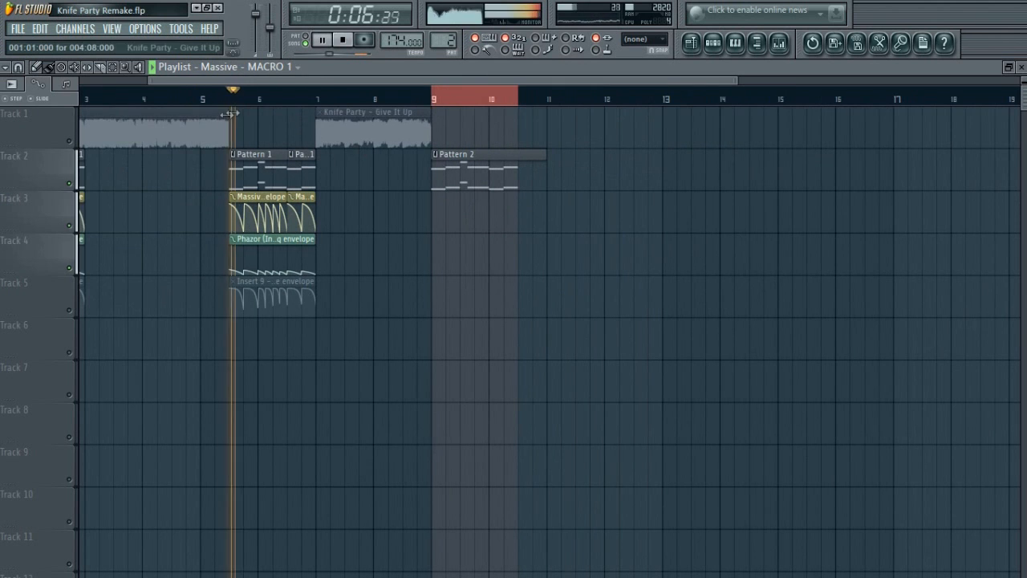
key(space)
click(436, 98)
key(space)
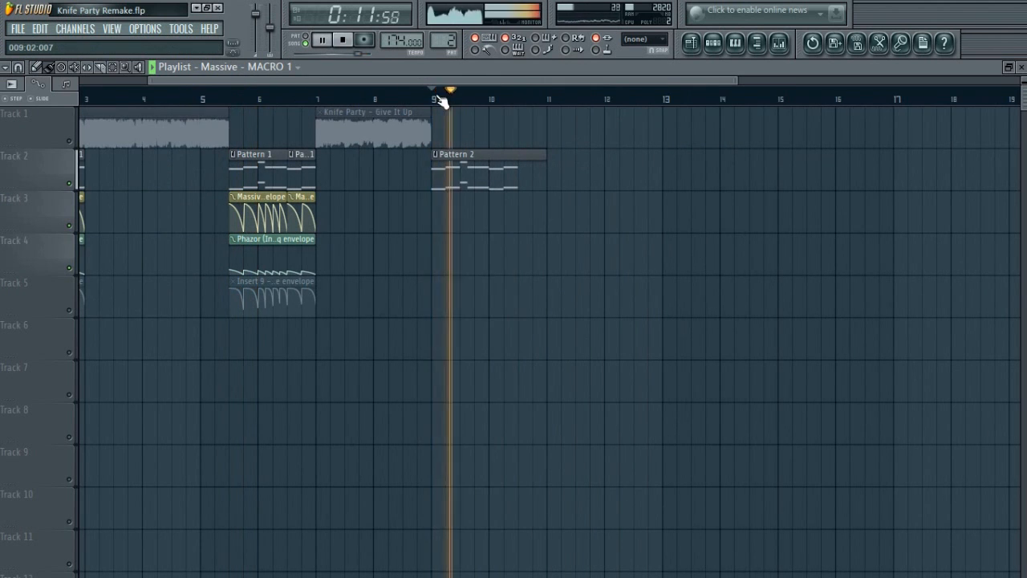
key(space)
Place the Massive MACRO 1 envelope on Track 3 at bar 9 under Pattern 2 and make that clip unique
scroll(438, 97, up, 3)
click(435, 207)
right_click(433, 200)
click(466, 279)
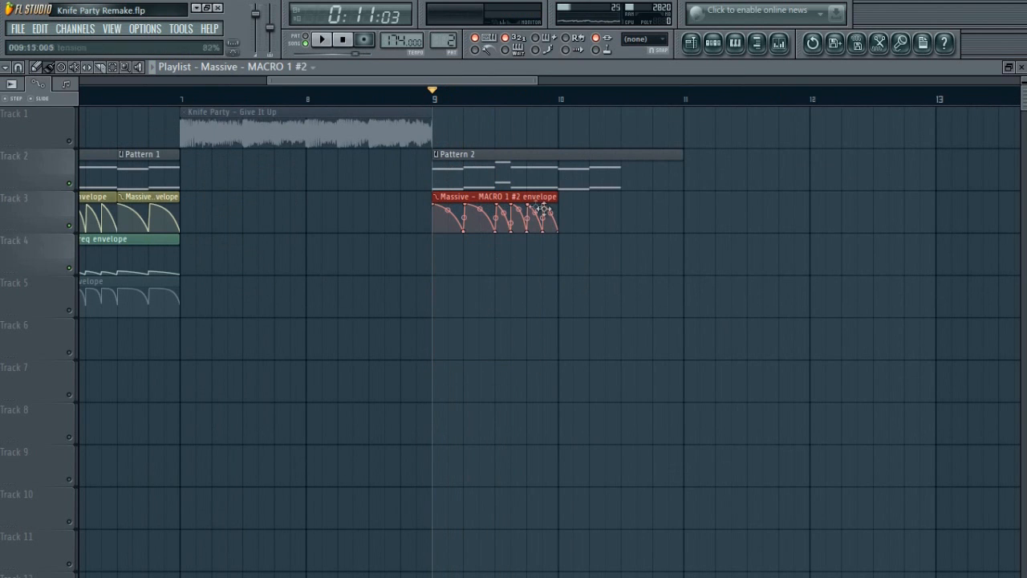
Duplicate the Massive - MACRO 1 #2 envelope clip to bar 10 on Track 3 and trim it to the end of Pattern 2's notes
key(ctrl+b)
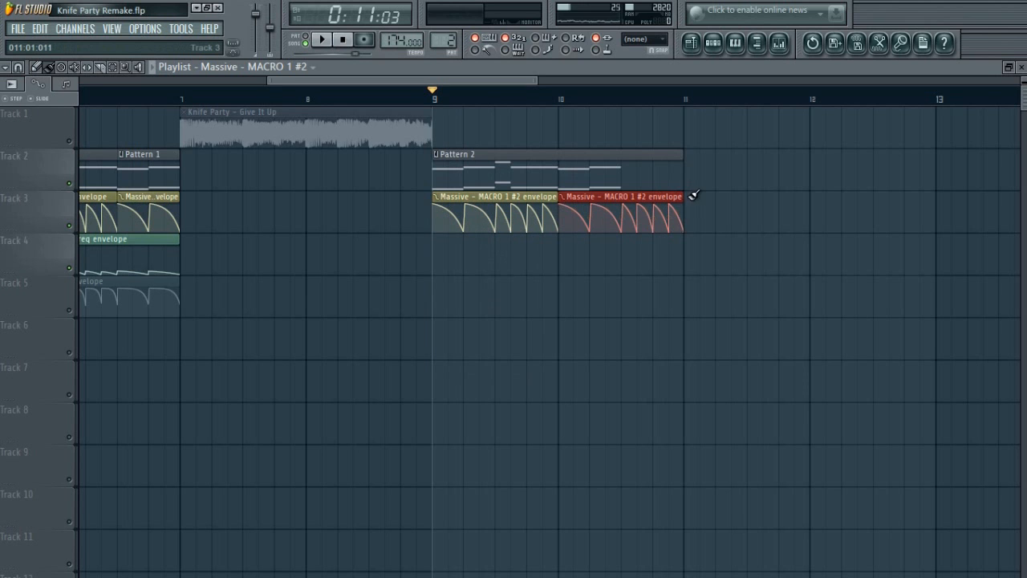
drag(683, 200, 601, 213)
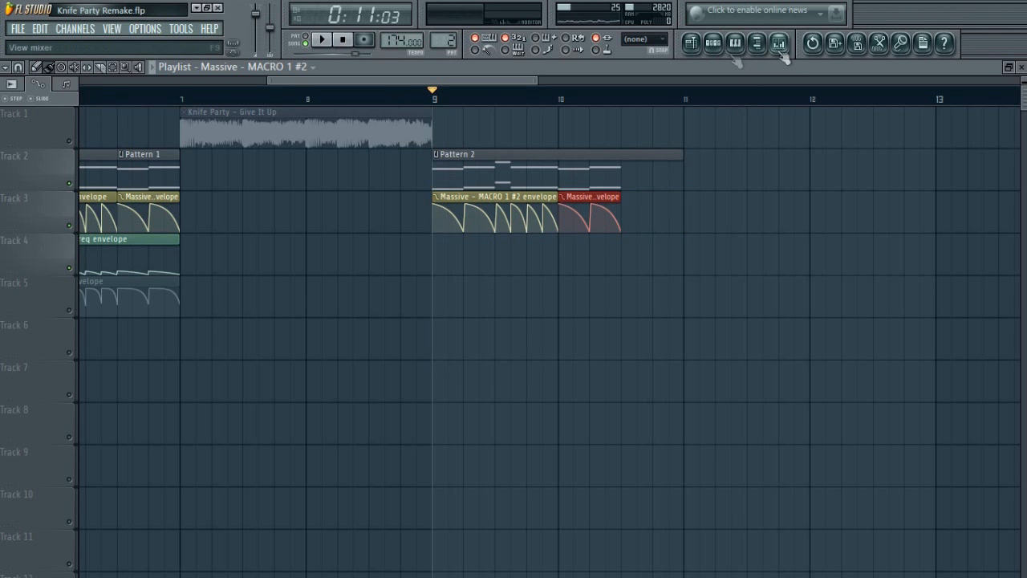
Link parameter 2 of the Massive #2 generator to the Massive - MACRO 1 #2 automation clip as its internal controller
click(756, 42)
scroll(100, 166, up, 5)
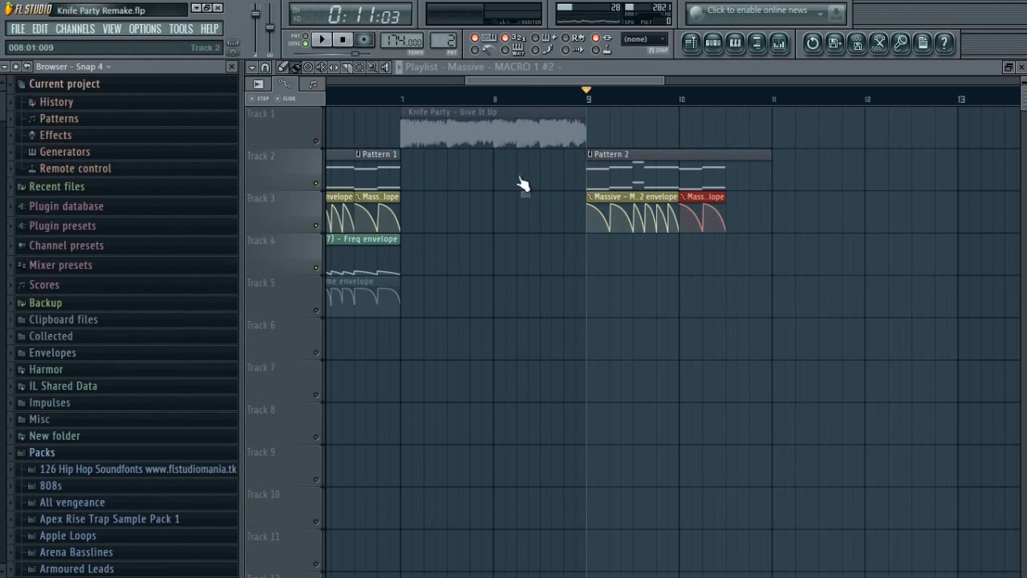
double_click(628, 180)
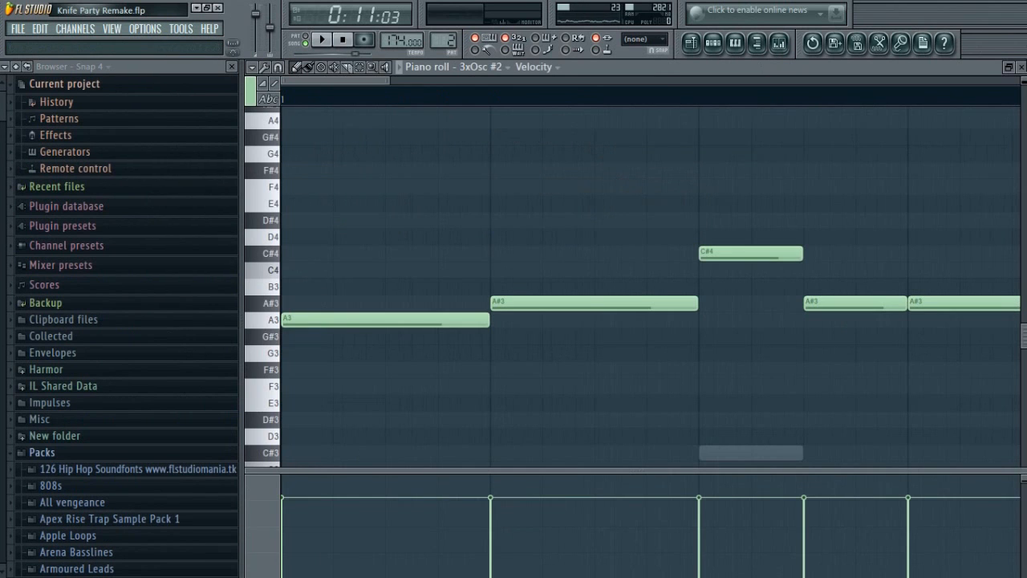
click(1021, 68)
click(74, 152)
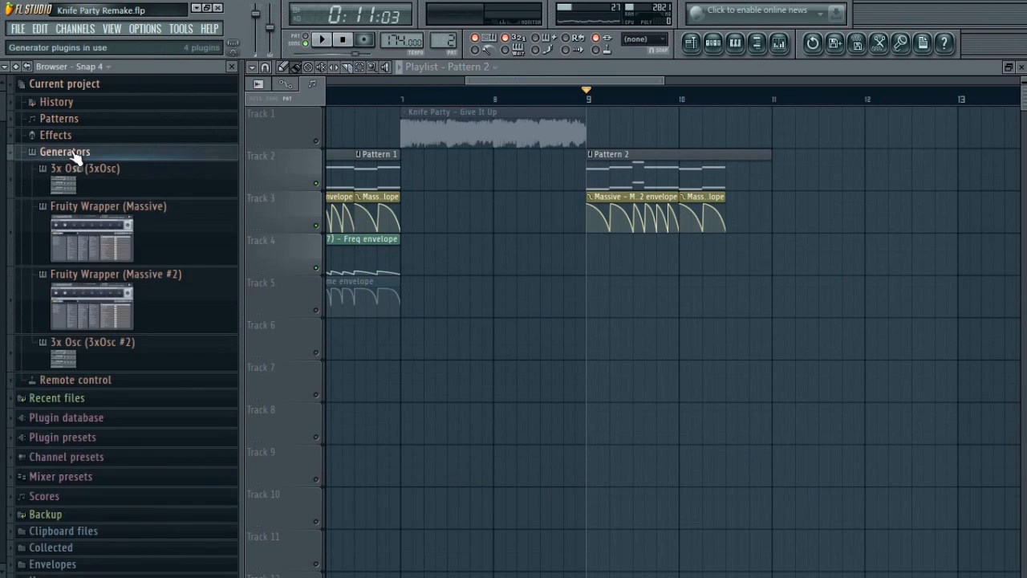
click(107, 299)
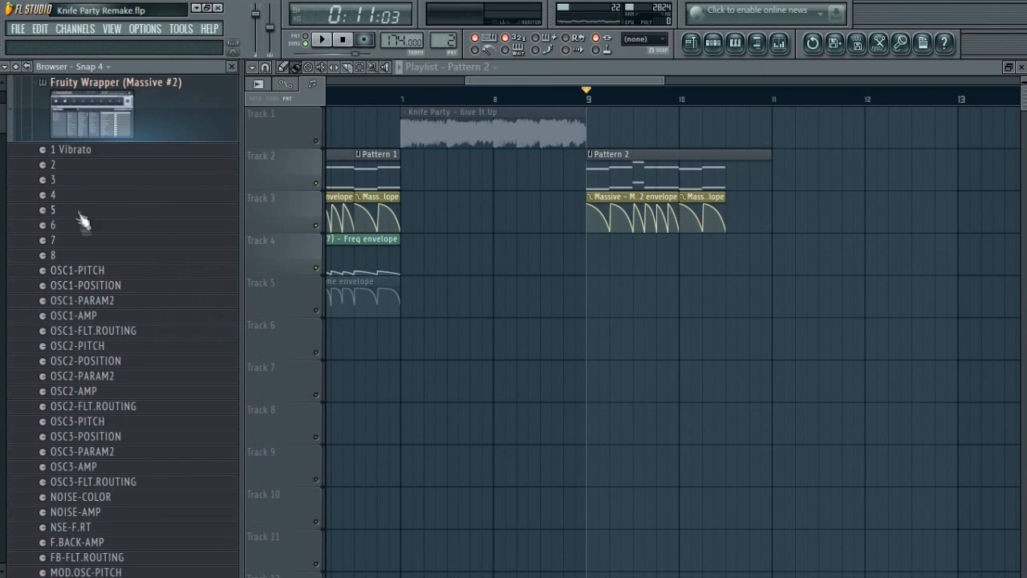
right_click(56, 170)
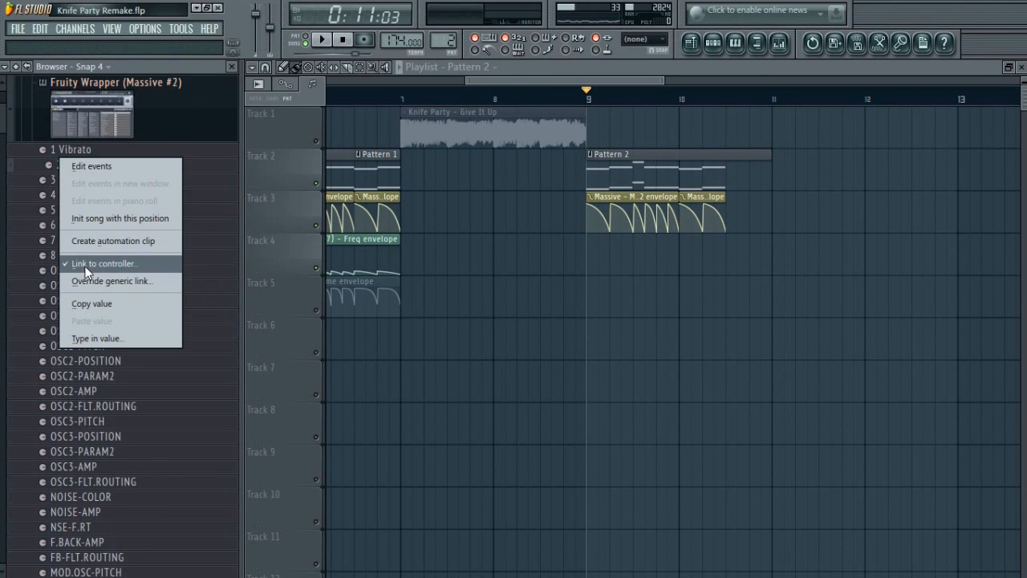
click(112, 266)
drag(521, 165, 395, 149)
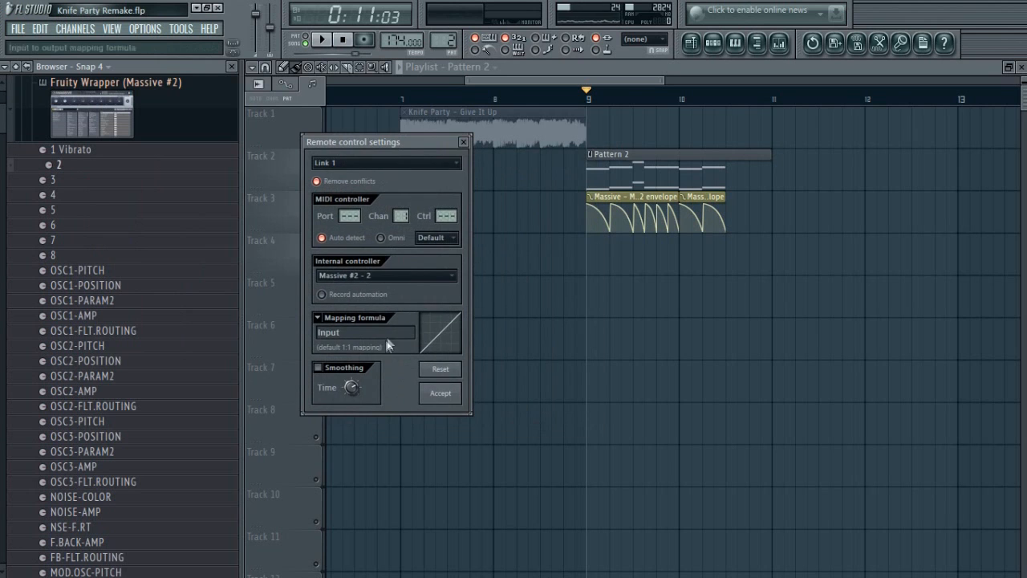
click(367, 276)
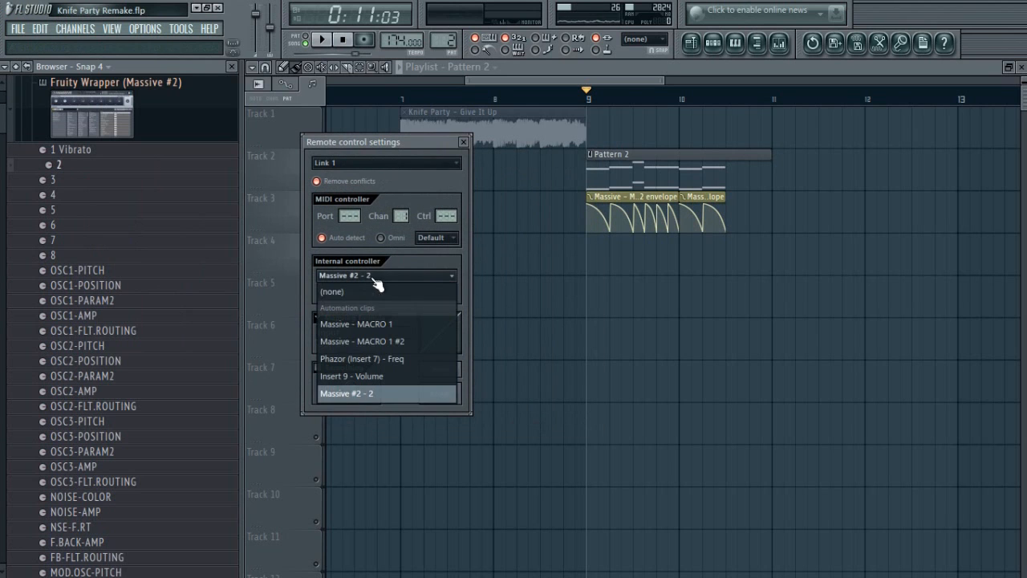
click(404, 344)
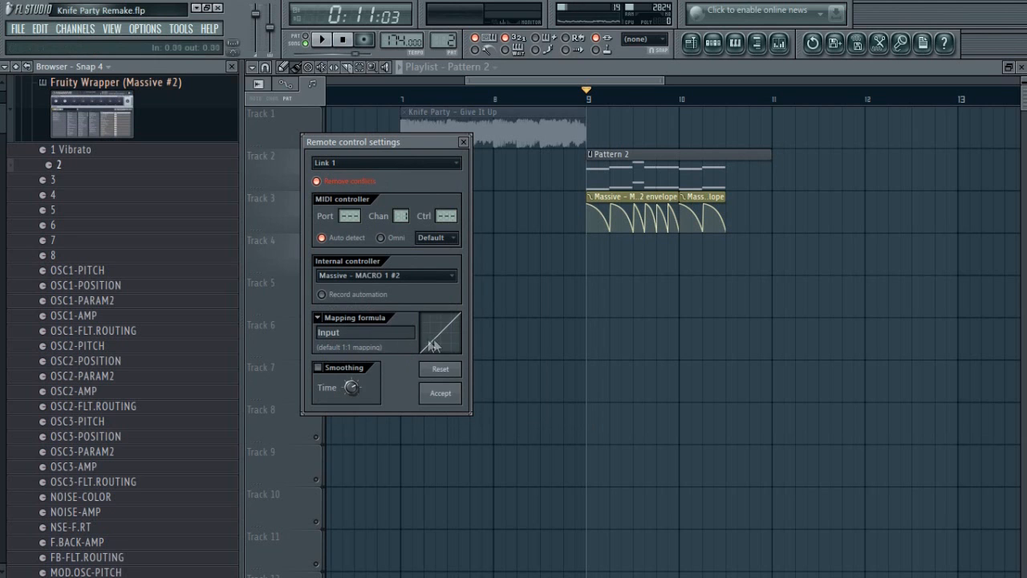
click(441, 394)
Compare the automation clips beneath Pattern 1 with those beneath Pattern 2 at bar 9
drag(574, 85, 588, 83)
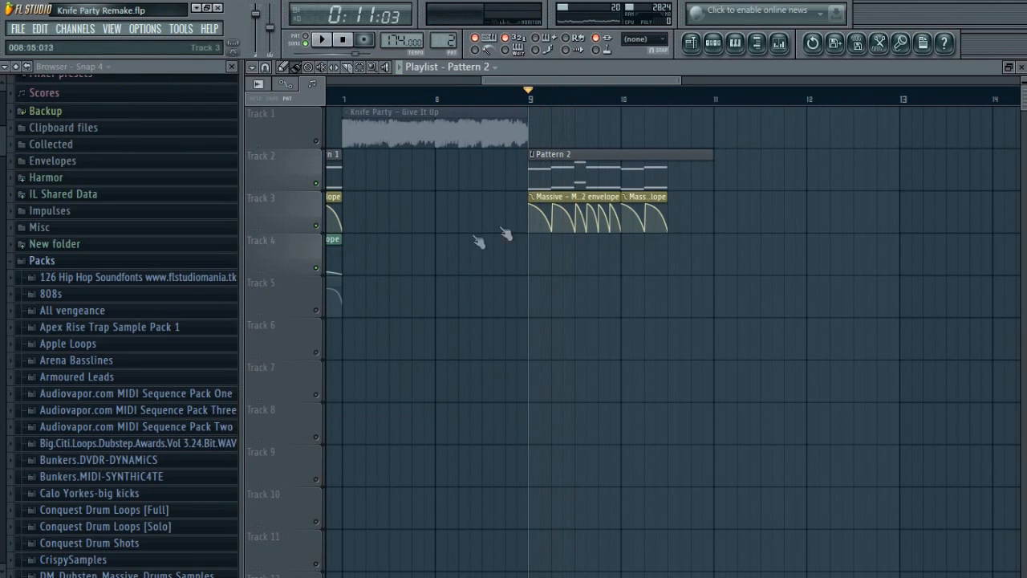
drag(495, 80, 438, 79)
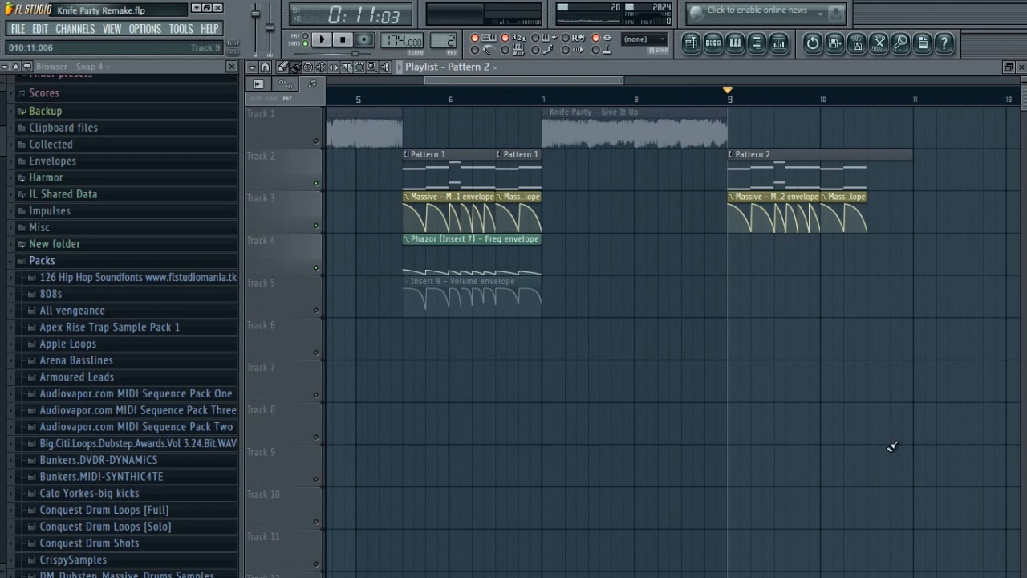
mouse_move(489, 88)
mouse_down()
mouse_move(521, 88)
mouse_move(486, 82)
mouse_up()
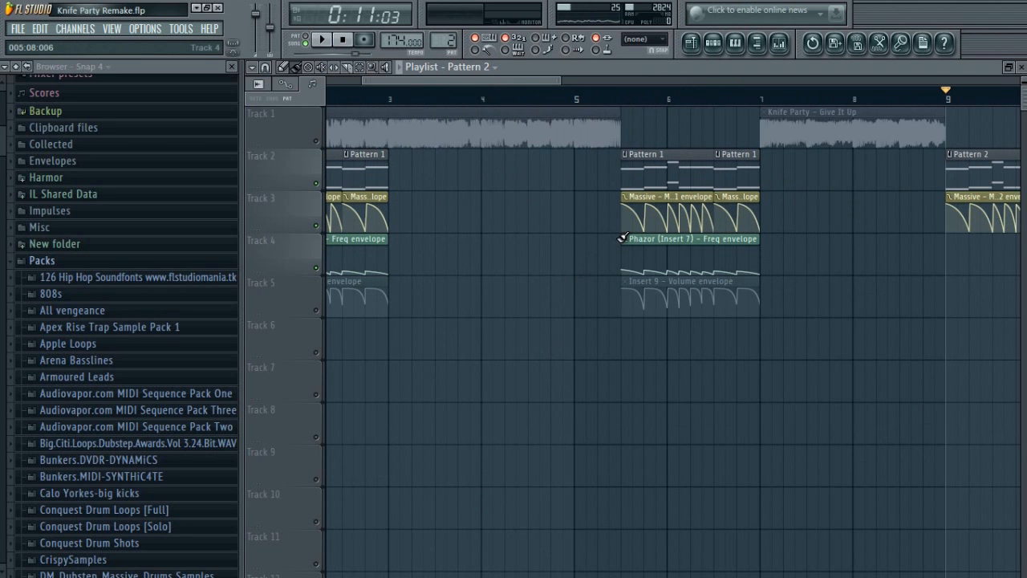
drag(389, 80, 473, 49)
drag(588, 81, 617, 85)
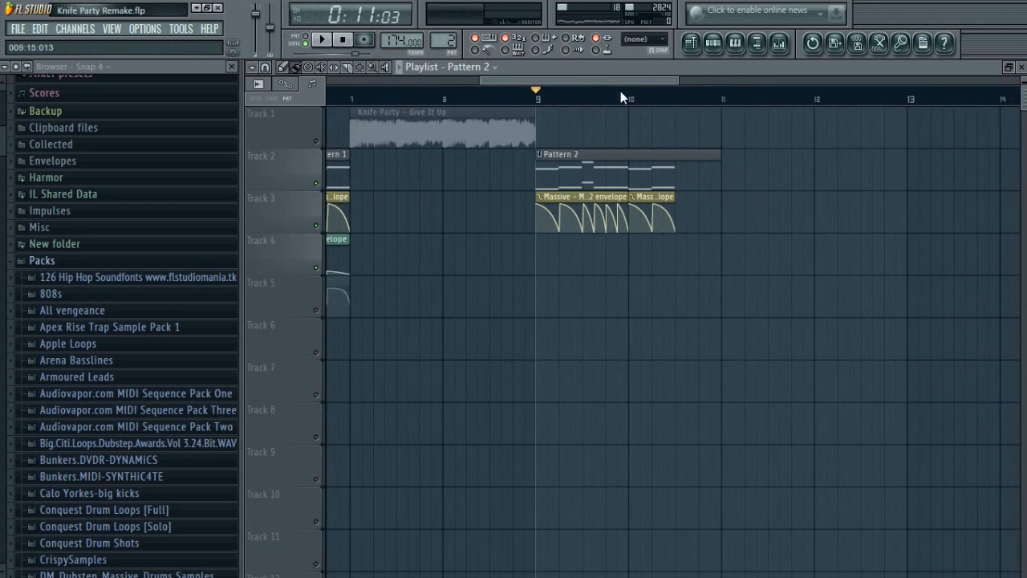
scroll(618, 96, up, 3)
scroll(502, 103, down, 5)
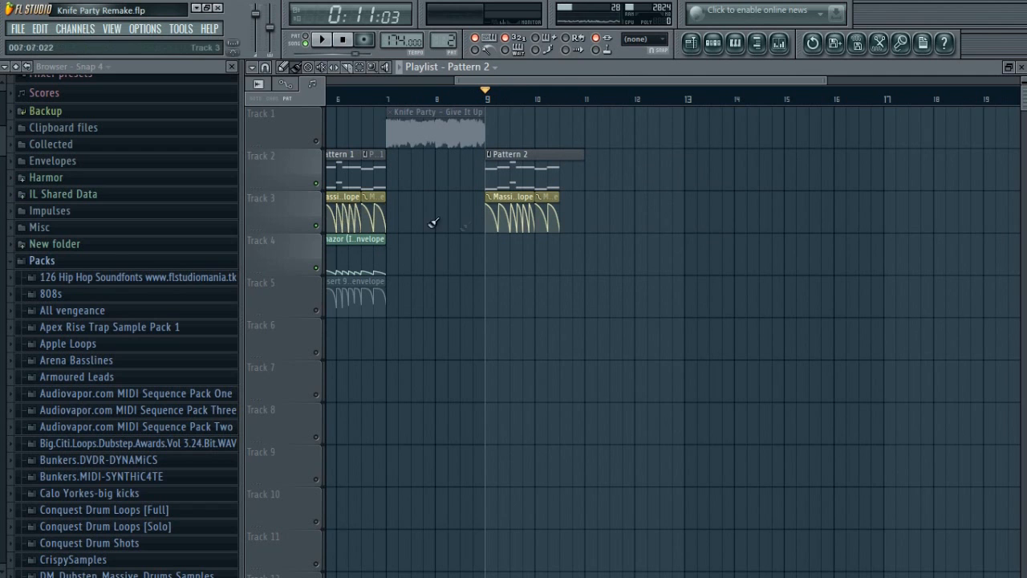
Play Pattern 2 from bar 9 to hear the newly linked macro automation
scroll(501, 187, up, 4)
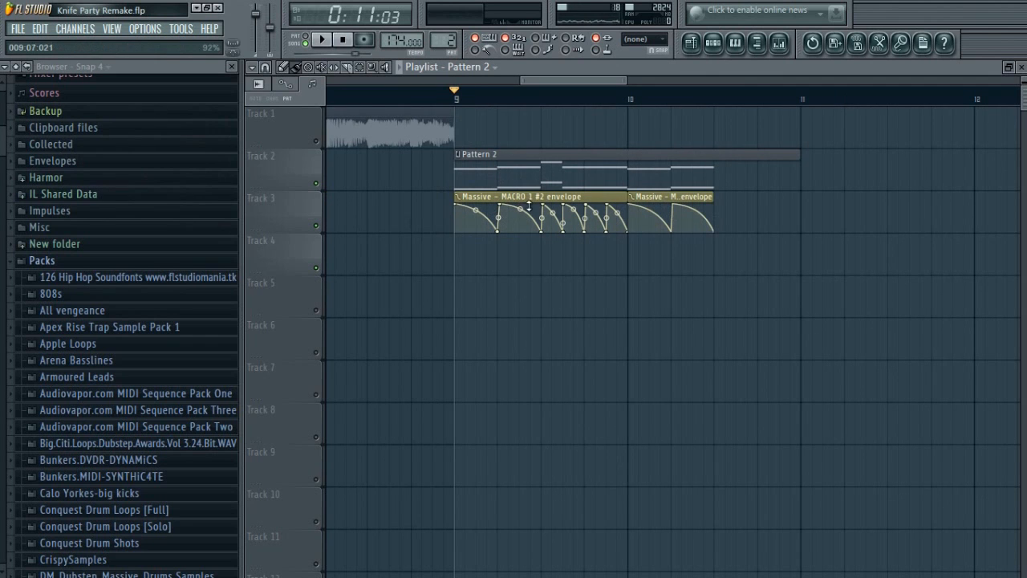
key(space)
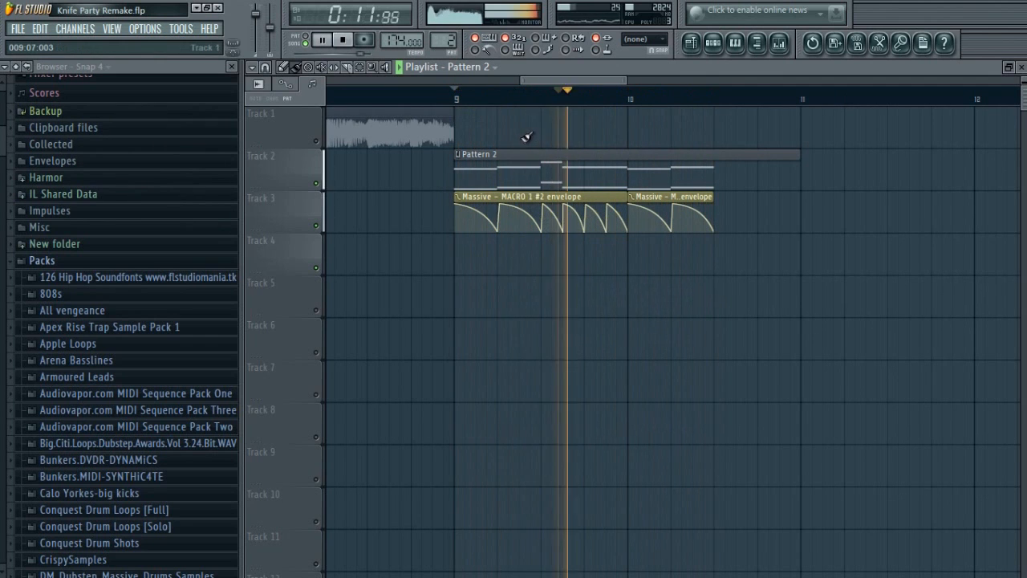
key(space)
Place a copy of the Phazor (Insert 7) - Freq envelope on Track 4 at bar 9 beneath Pattern 2
scroll(502, 108, down, 1)
scroll(501, 109, down, 6)
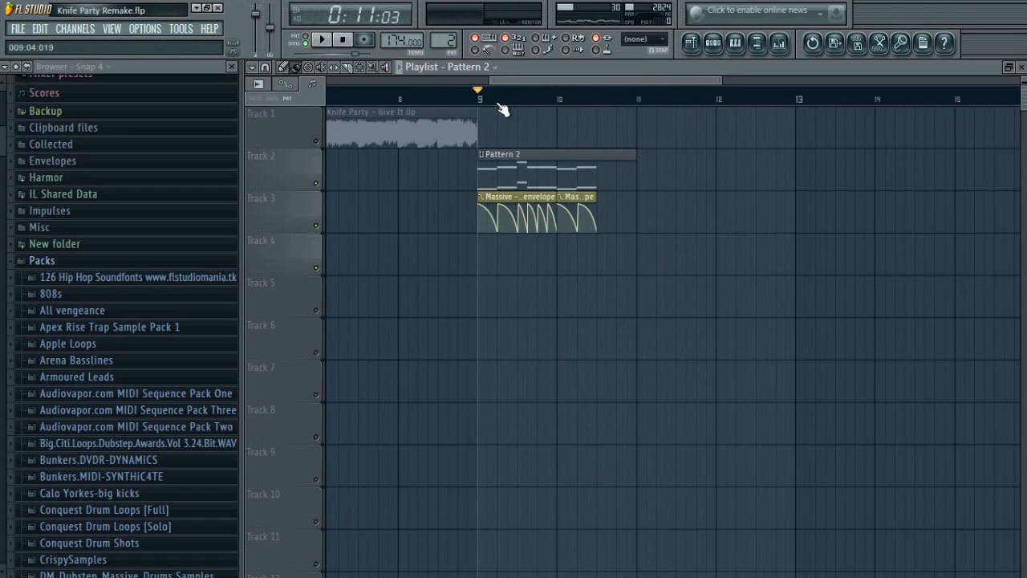
click(393, 248)
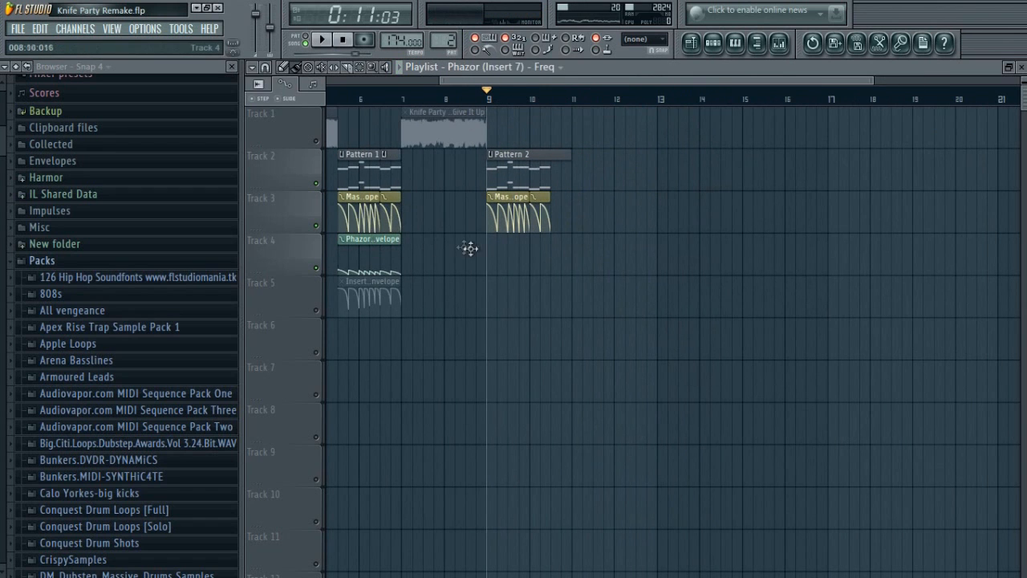
click(492, 252)
scroll(526, 97, up, 6)
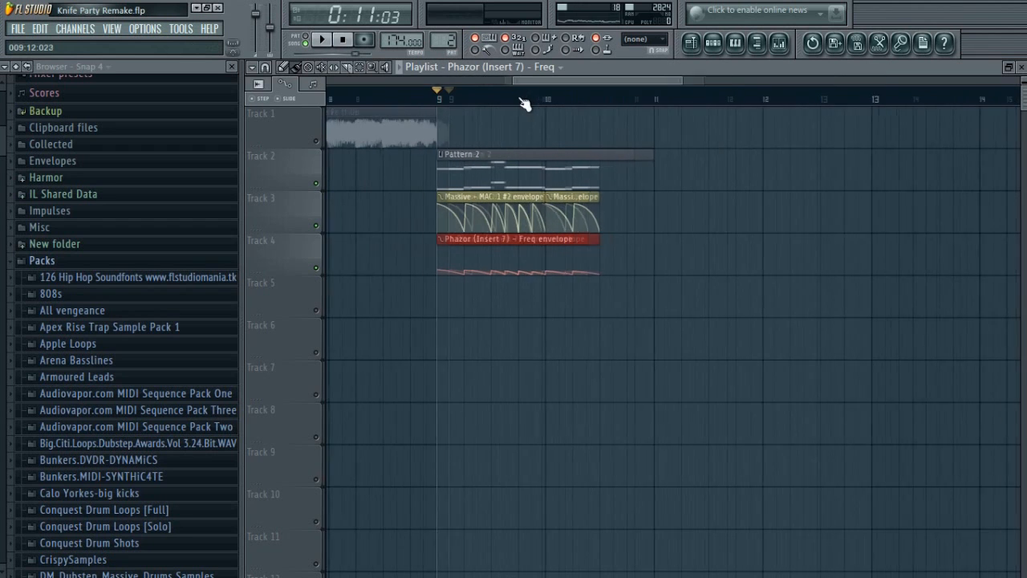
Compare the Phazor settings on mixer Insert 10 and Insert 7, playing the Pattern 2 section briefly
key(F9)
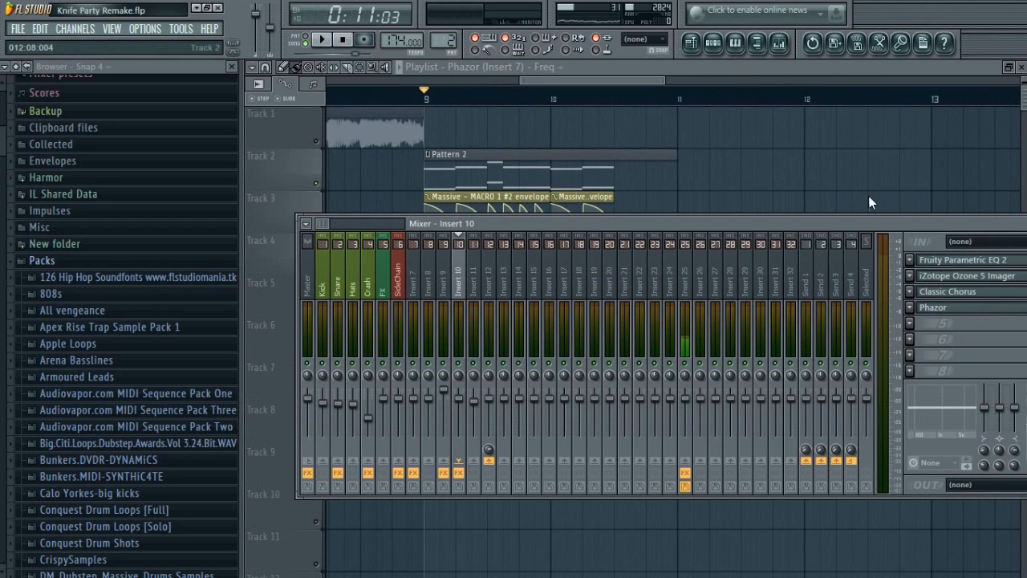
click(759, 42)
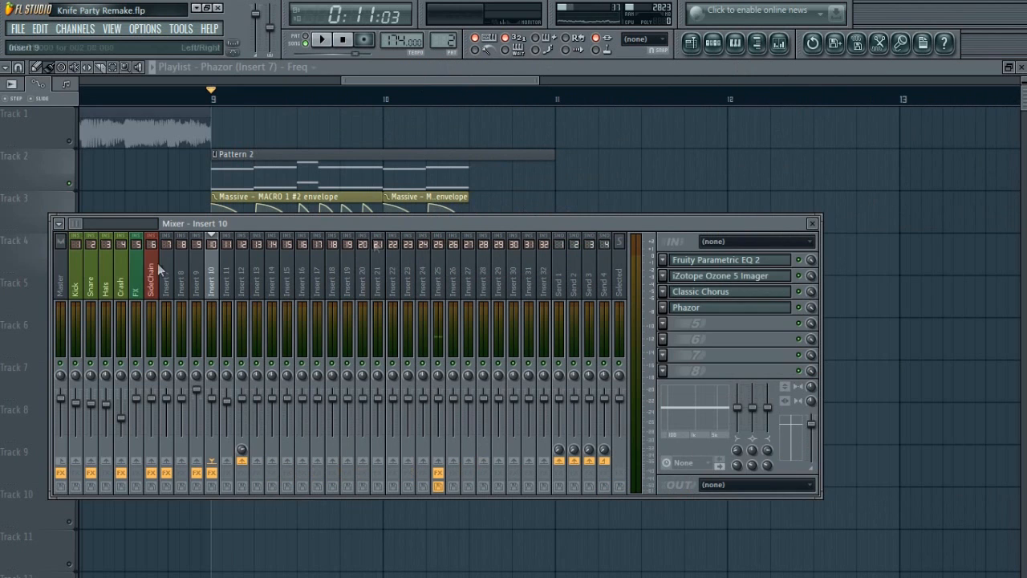
click(700, 312)
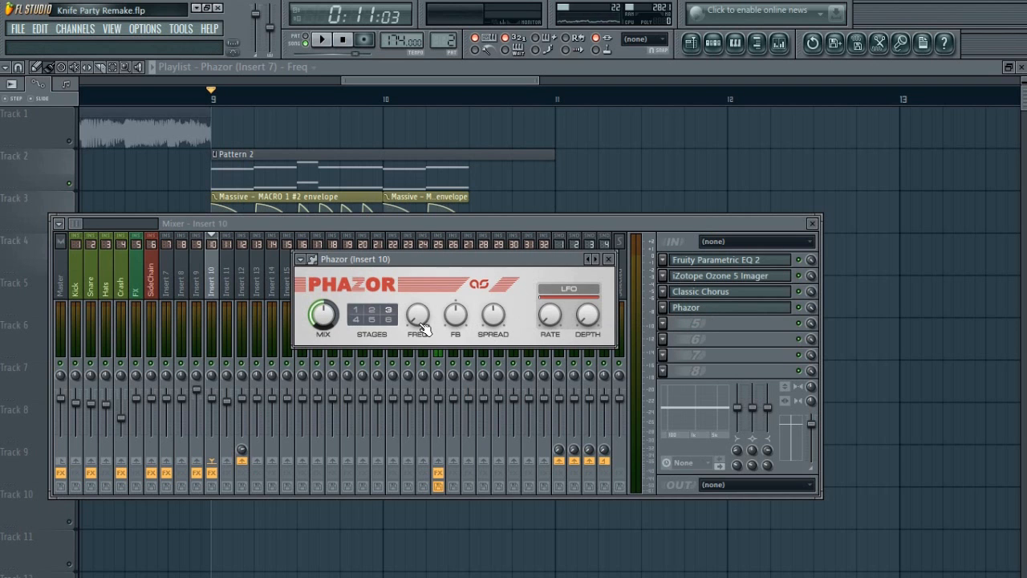
click(169, 280)
click(710, 311)
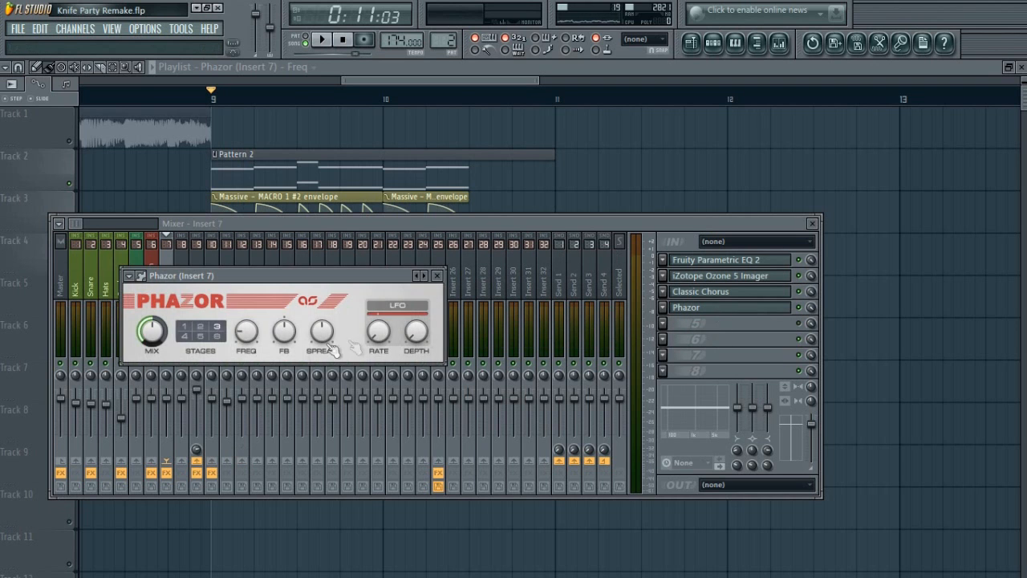
key(space)
key(space)
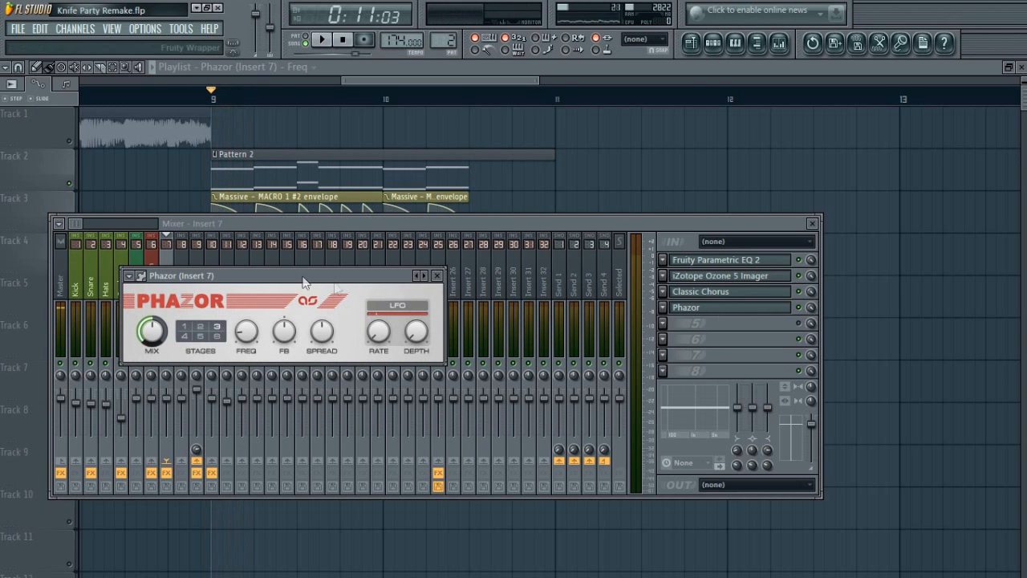
Set the Freq of the Phazor on mixer Insert 10 to 0.16
click(213, 261)
click(686, 311)
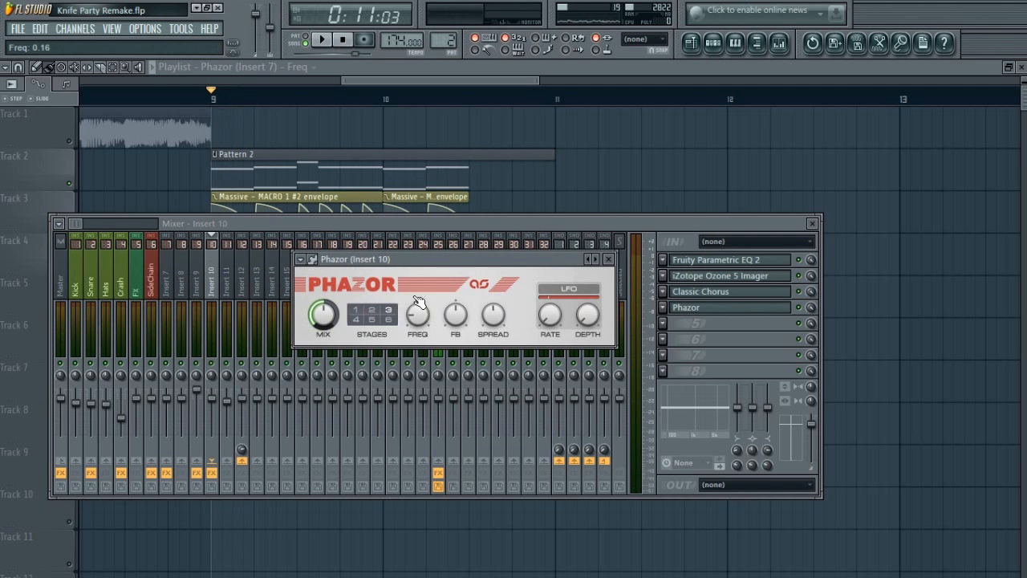
key(F9)
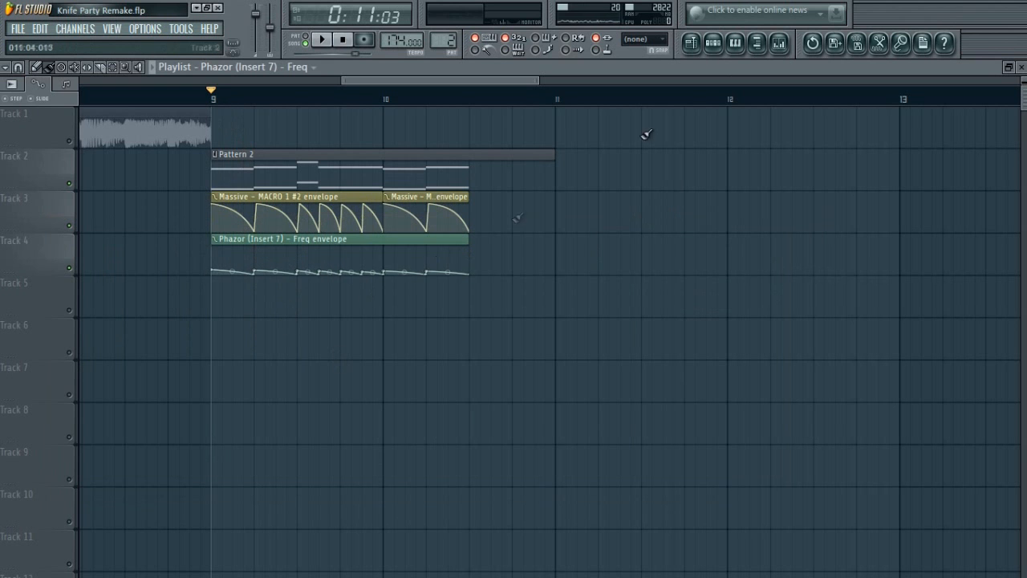
Play Pattern 2 with Insert 10's Phazor open to check whether its Freq knob follows the automation
click(779, 43)
click(252, 279)
click(212, 277)
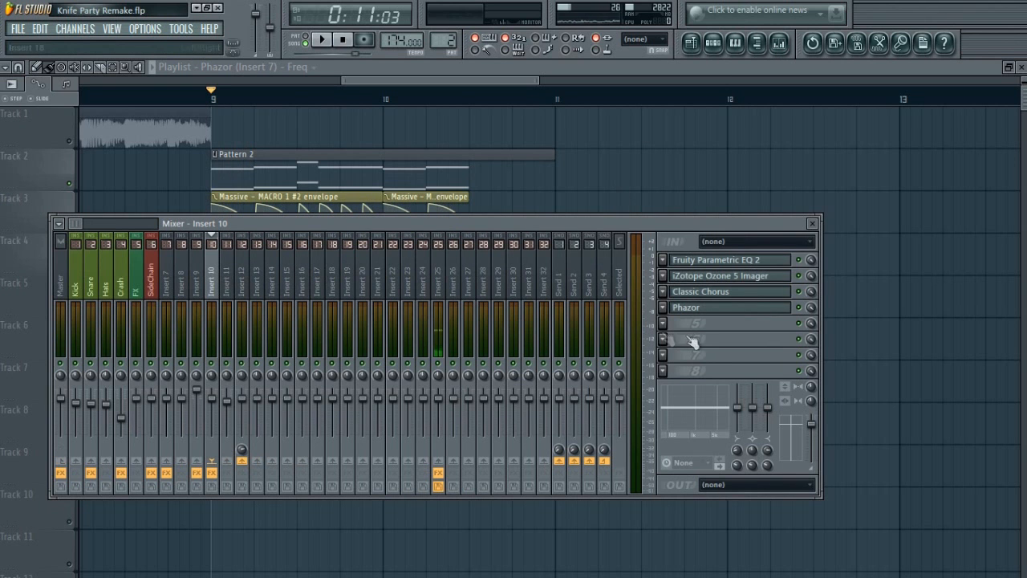
click(688, 308)
key(space)
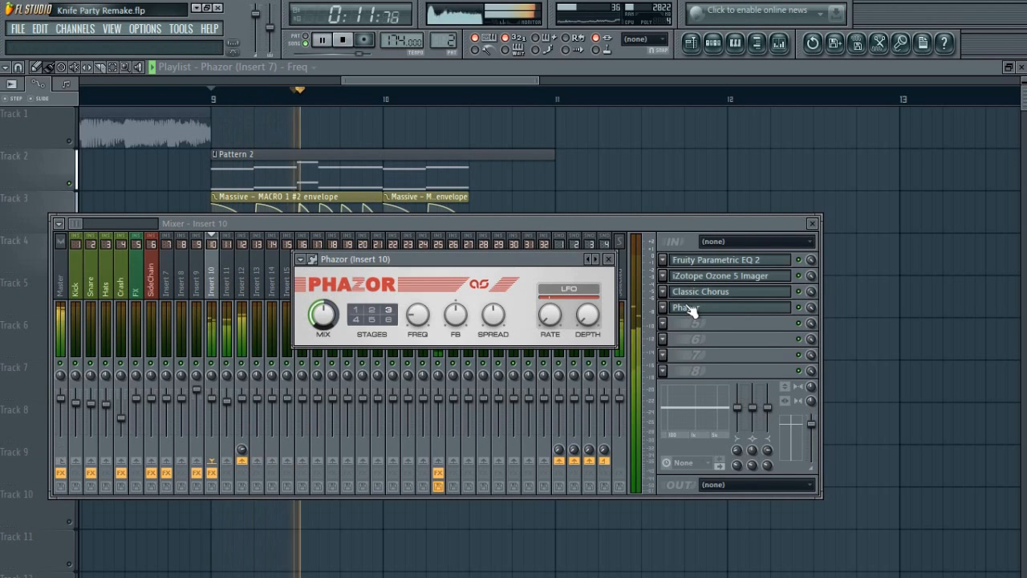
key(space)
Make the Phazor (Insert 7) - Freq envelope clip beneath Pattern 2 unique
click(658, 198)
click(215, 239)
click(249, 339)
Link the Freq parameter of Phazor (Insert 10), found among the current project's effects, to the Phazor (Insert 7) - Freq #2 automation clip
click(756, 43)
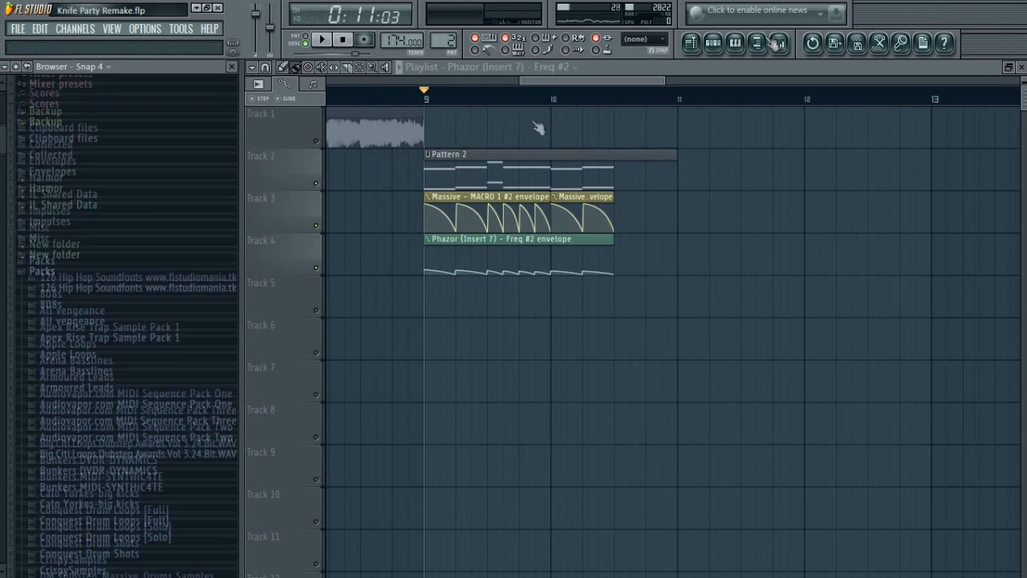
scroll(57, 136, up, 5)
click(64, 151)
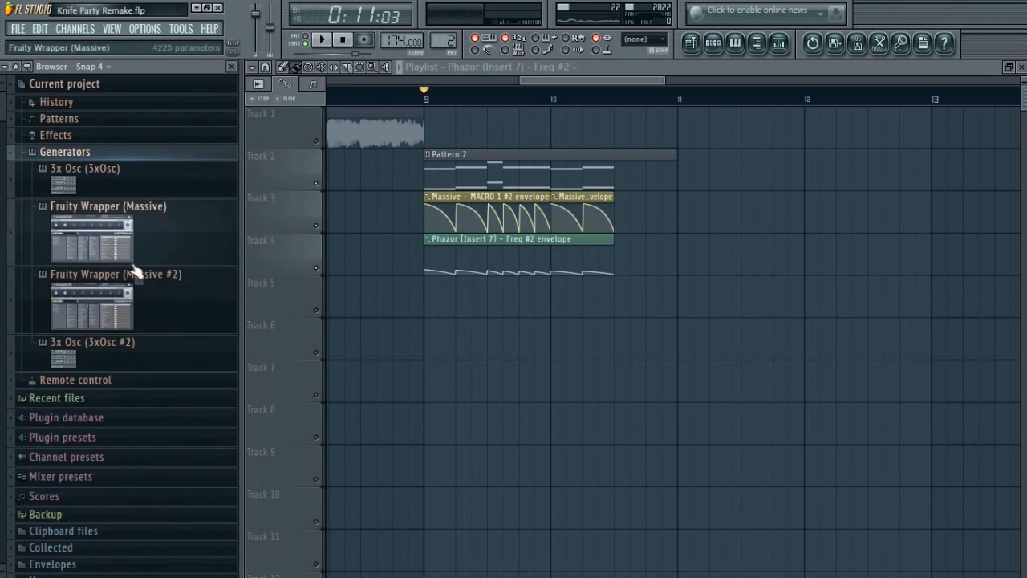
click(62, 153)
click(62, 136)
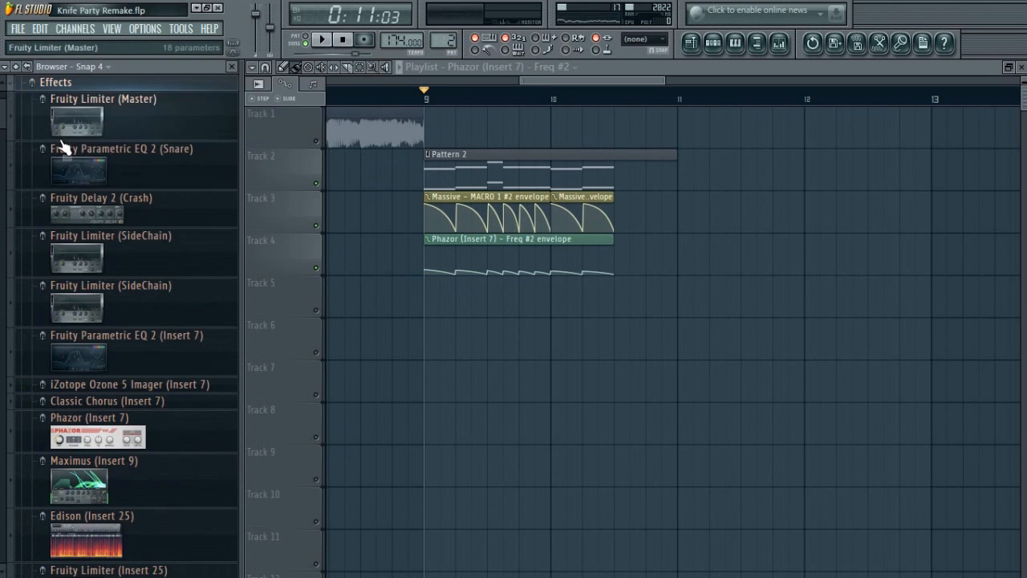
scroll(133, 475, down, 5)
click(135, 481)
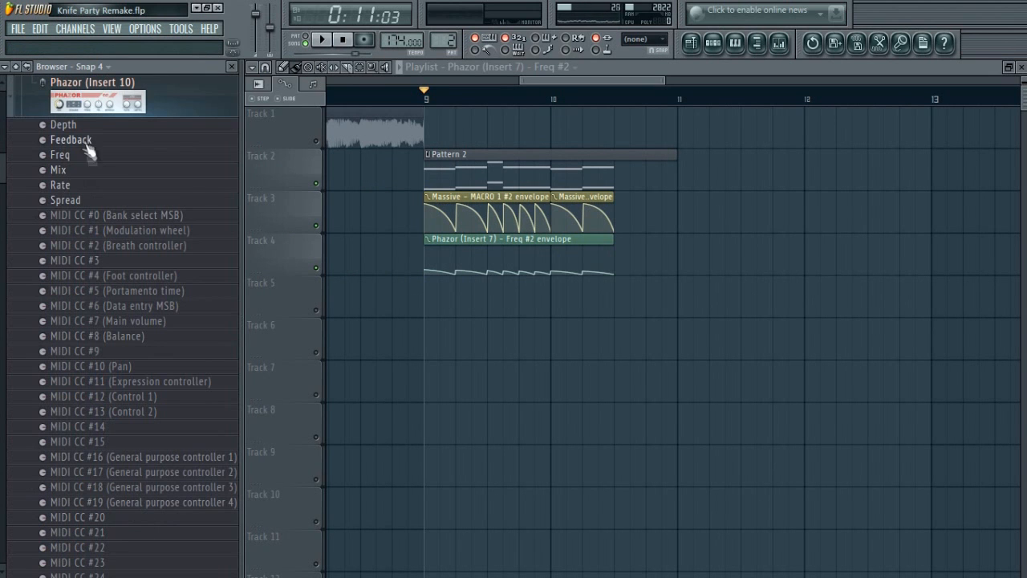
right_click(84, 157)
click(128, 249)
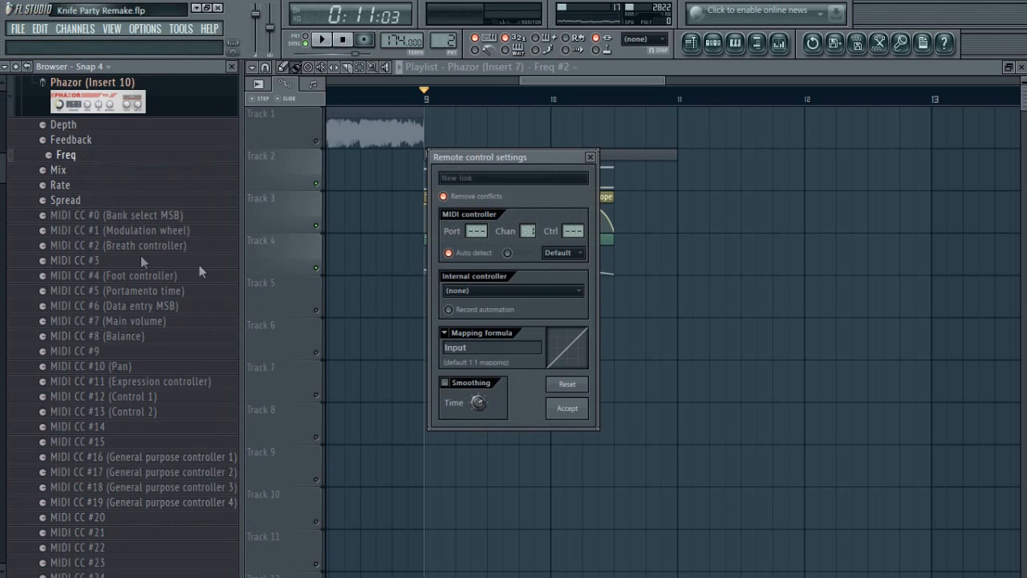
click(531, 293)
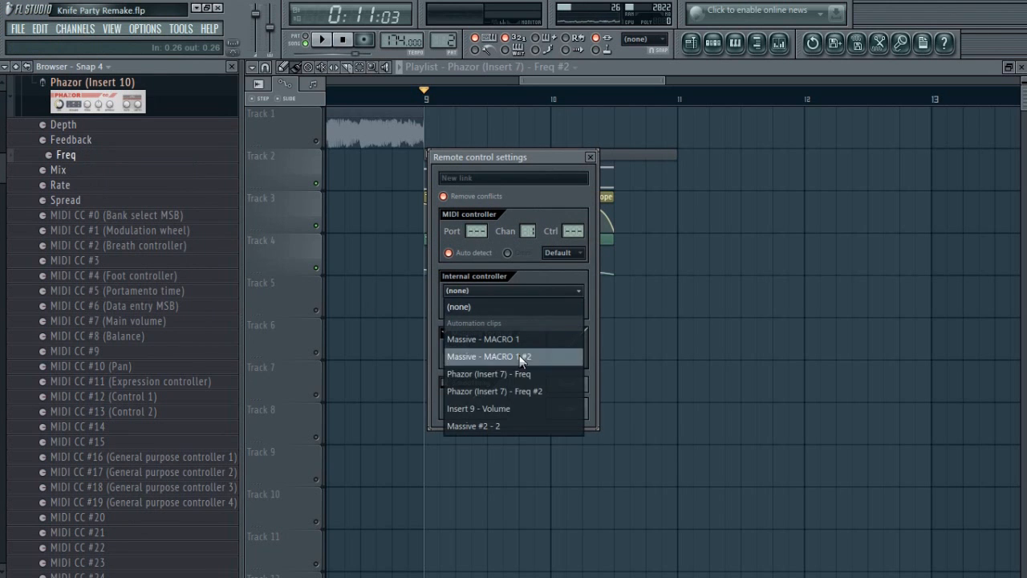
click(513, 391)
click(567, 408)
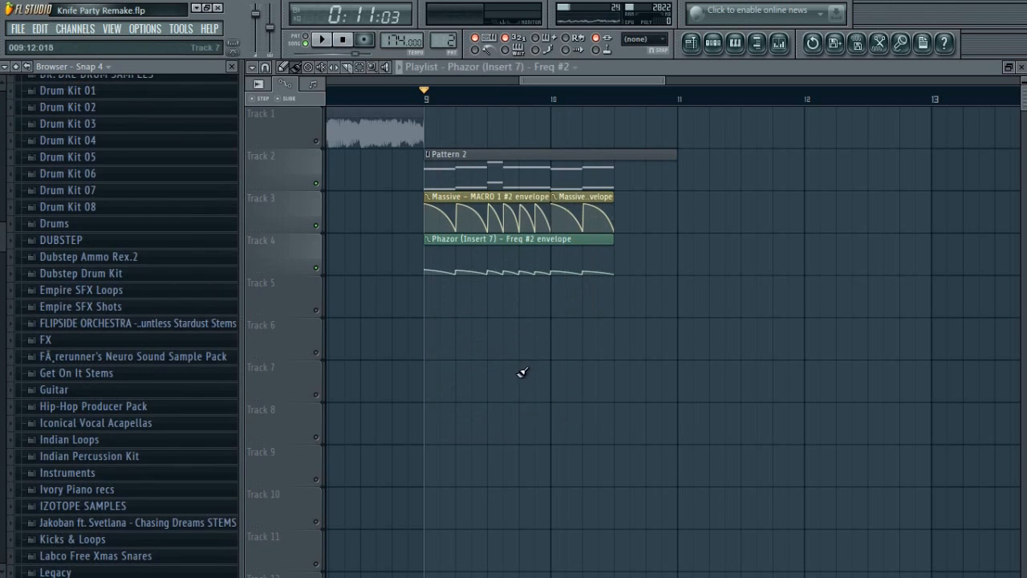
Play Pattern 2 with the Insert 10 Phazor open to check whether its Freq knob follows the newly linked clip
click(757, 42)
click(778, 44)
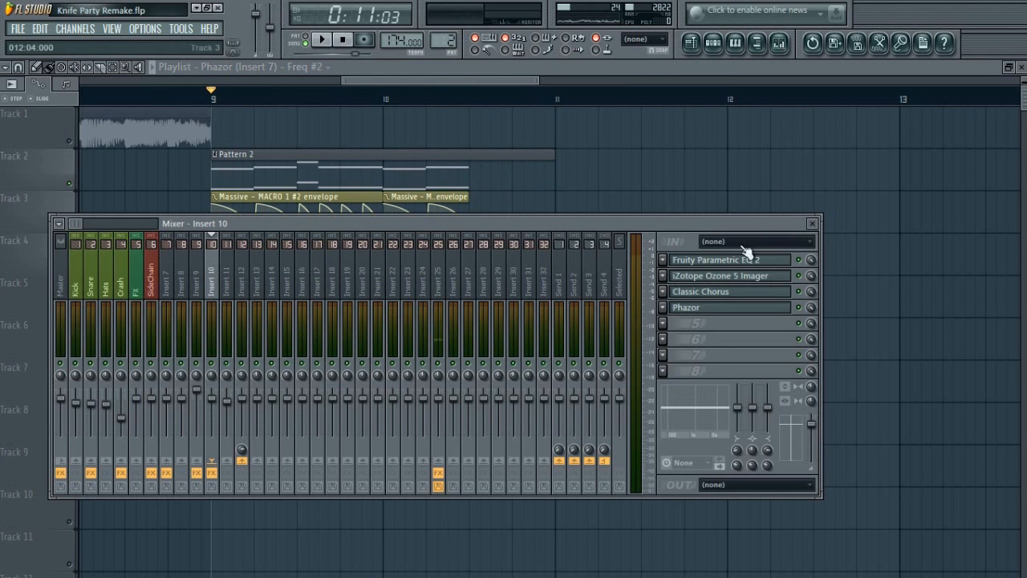
click(690, 308)
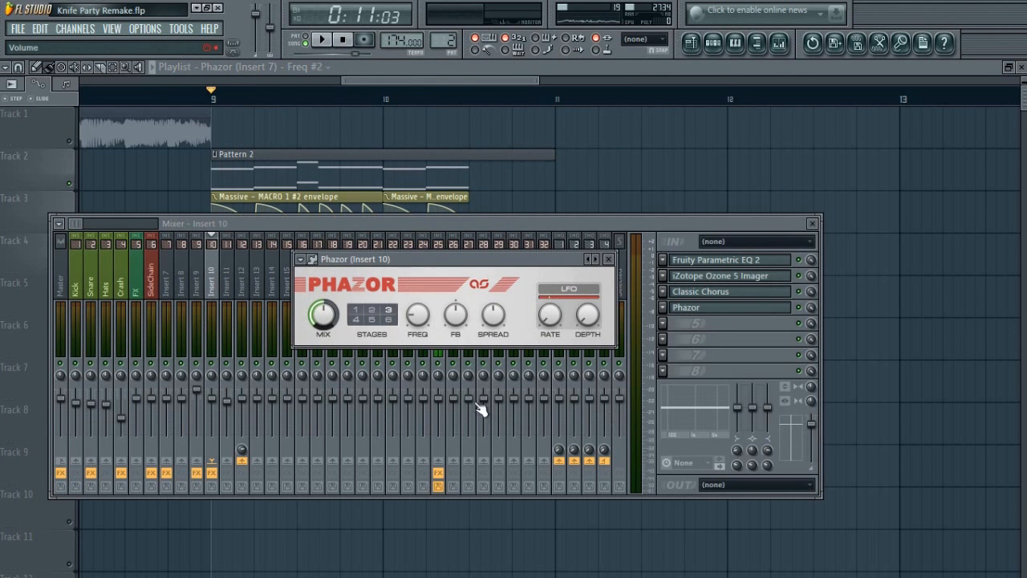
key(space)
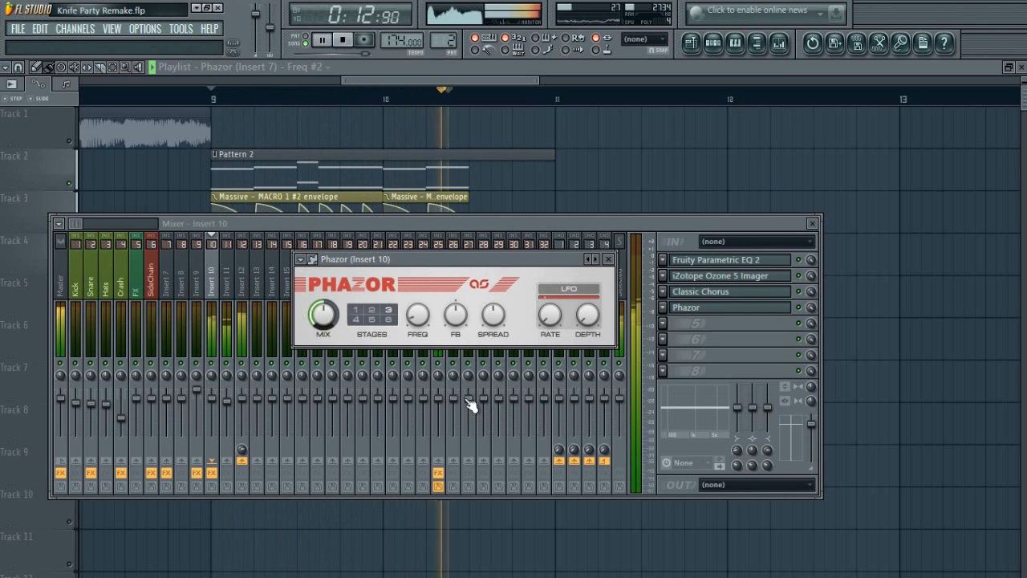
key(space)
right_click(888, 282)
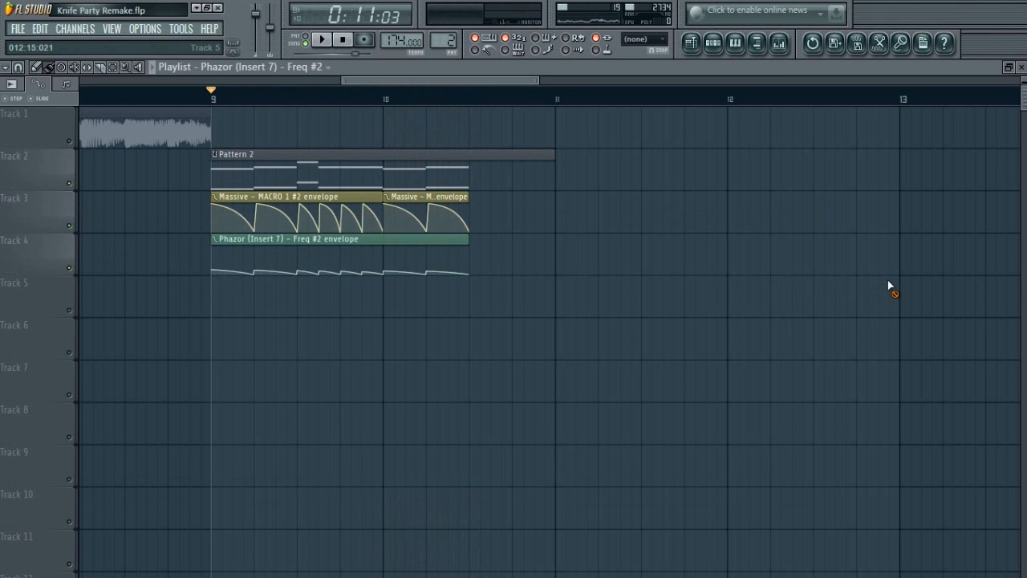
Copy the Insert 9 - Volume envelope clip on Track 5 to bar 9, beneath Pattern 2
scroll(498, 100, down, 5)
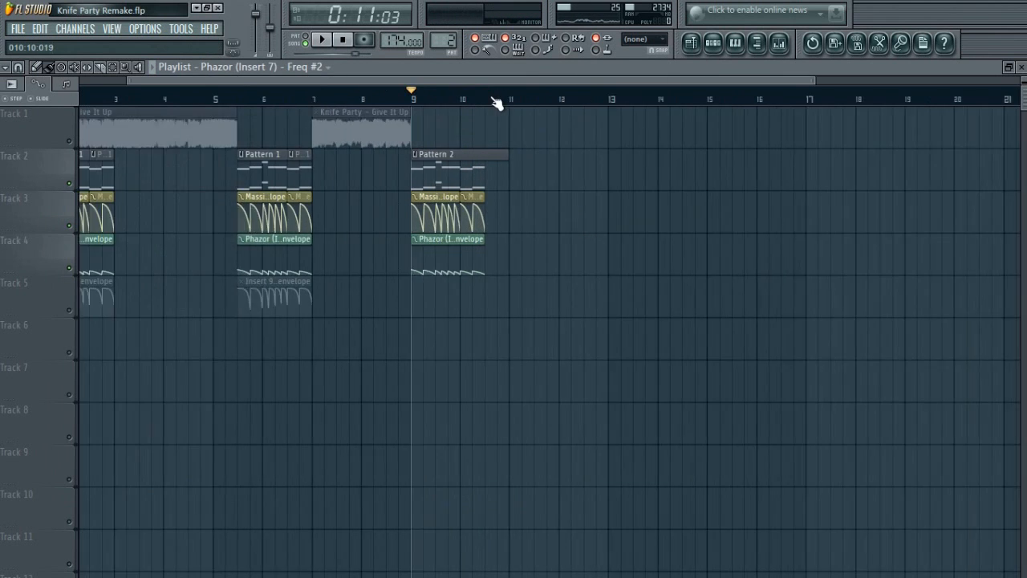
drag(344, 285, 461, 286)
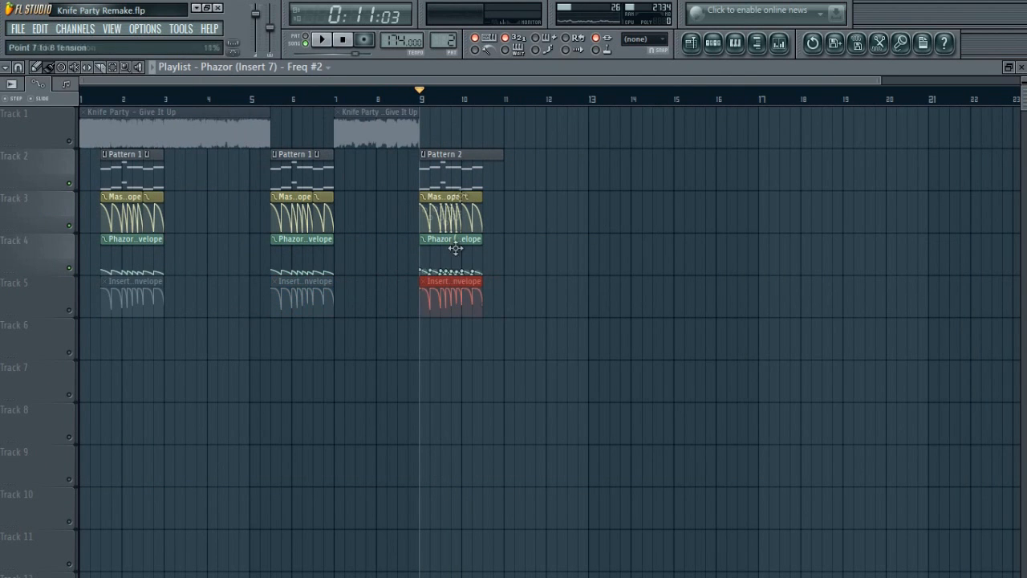
scroll(438, 98, up, 5)
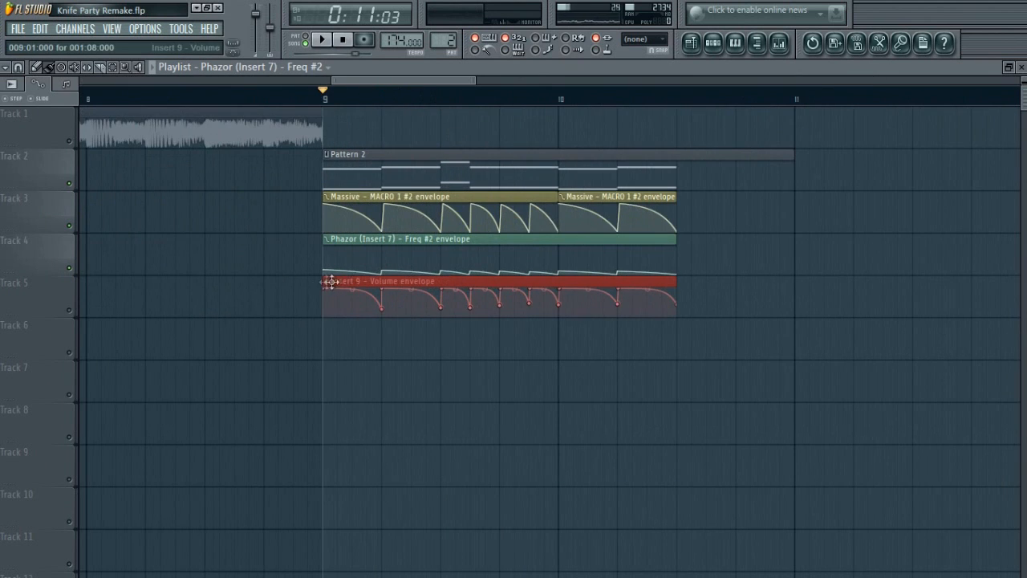
Unmute Track 5 and make the copied Insert 9 - Volume envelope clip beneath Pattern 2 unique
click(69, 311)
click(337, 279)
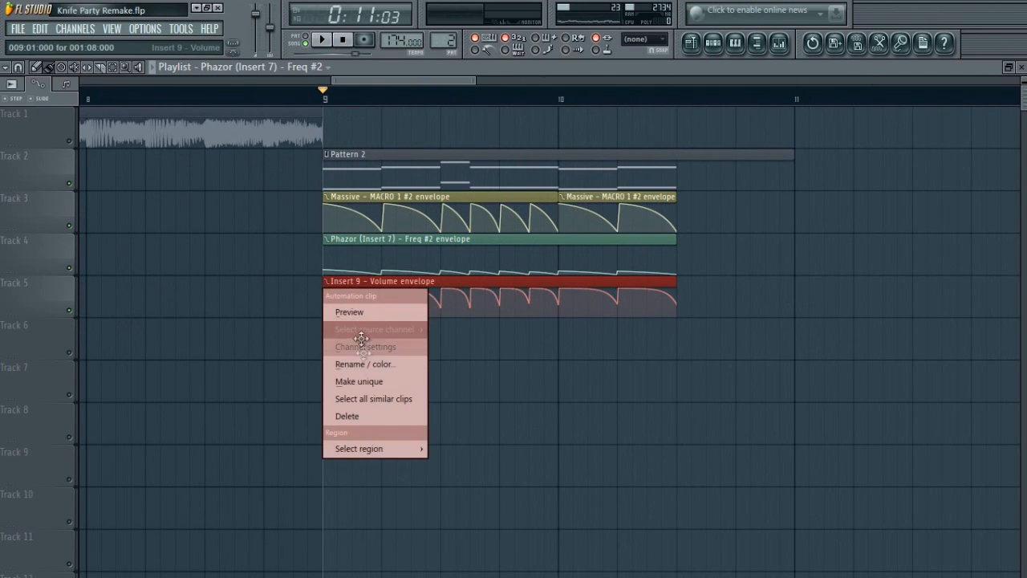
click(362, 379)
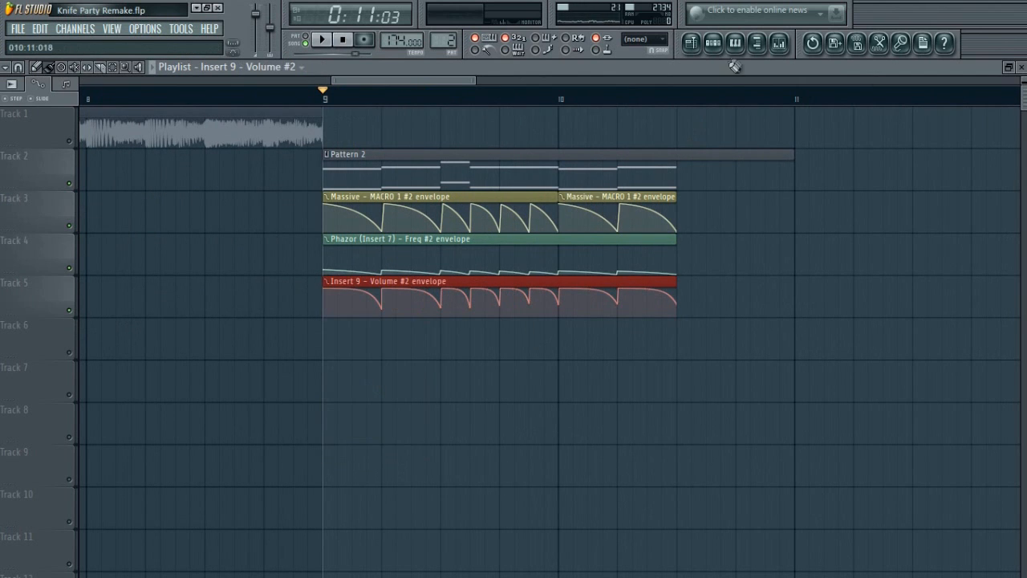
ctrl+click(784, 363)
Set the volume of mixer Insert 12 to 125% (5.6 dB) and play Pattern 2 to hear its level
click(775, 48)
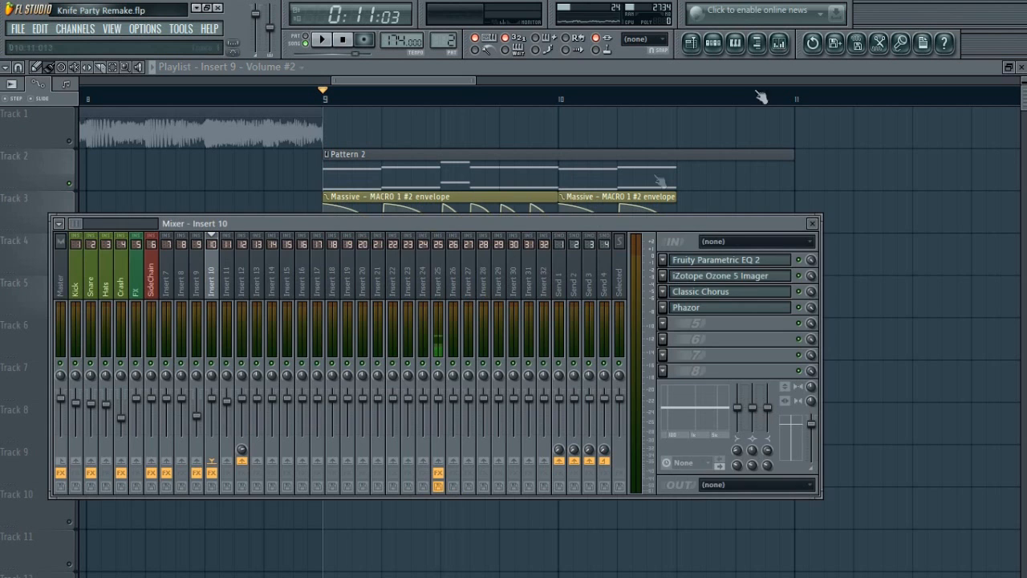
click(229, 286)
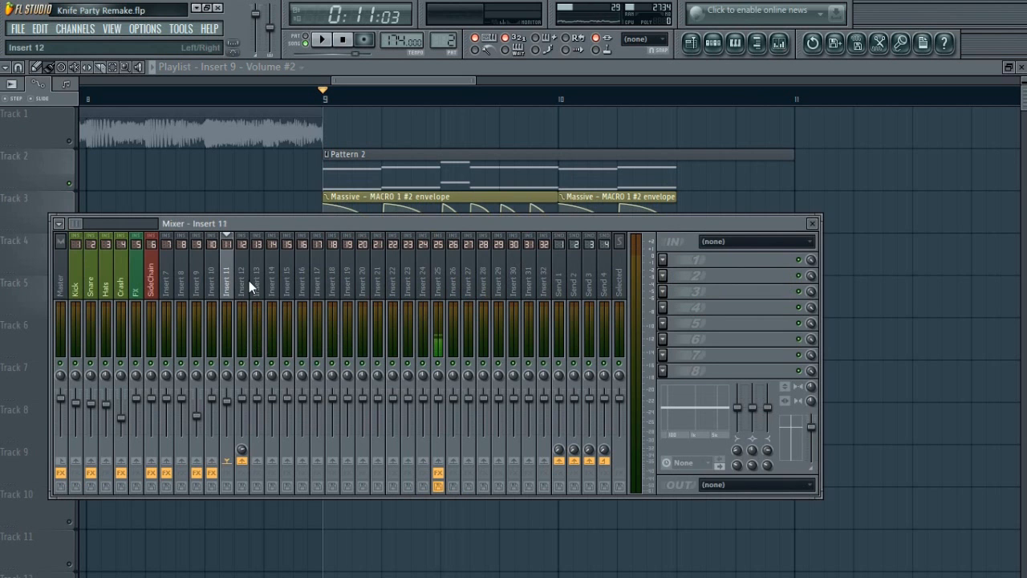
click(244, 286)
drag(245, 383, 248, 401)
key(space)
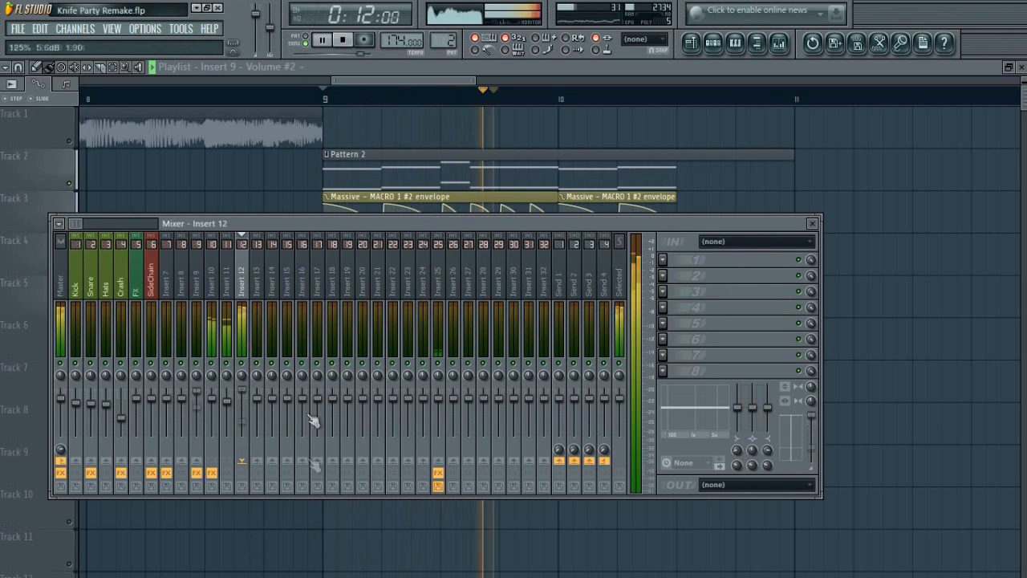
key(space)
right_click(243, 436)
click(265, 362)
drag(244, 399, 246, 209)
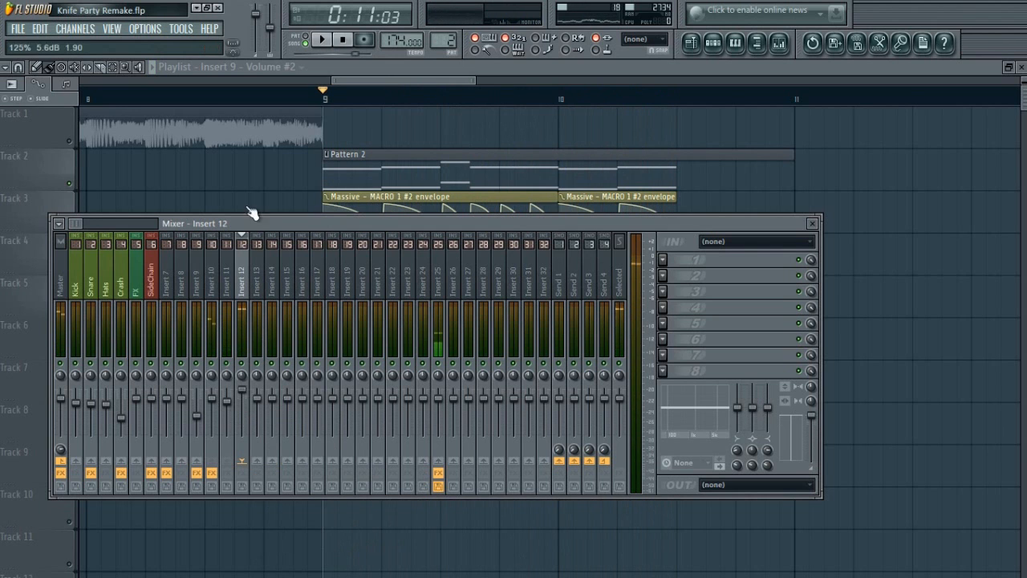
key(space)
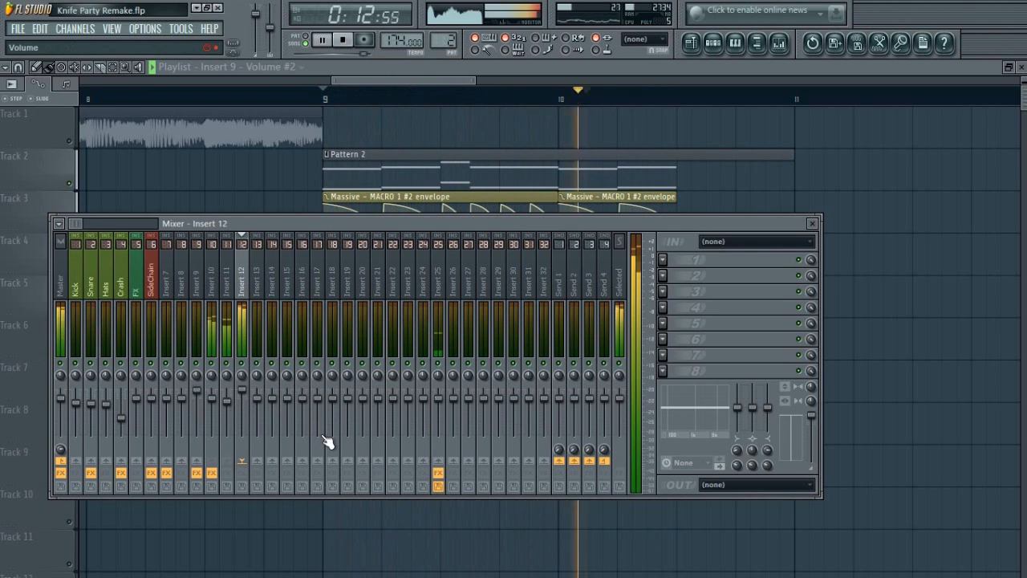
key(space)
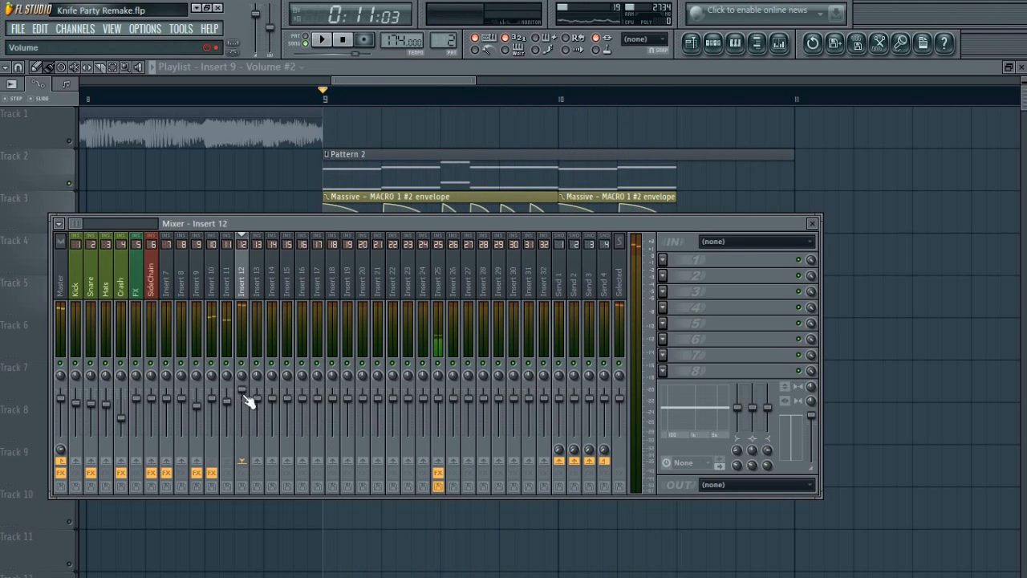
key(F9)
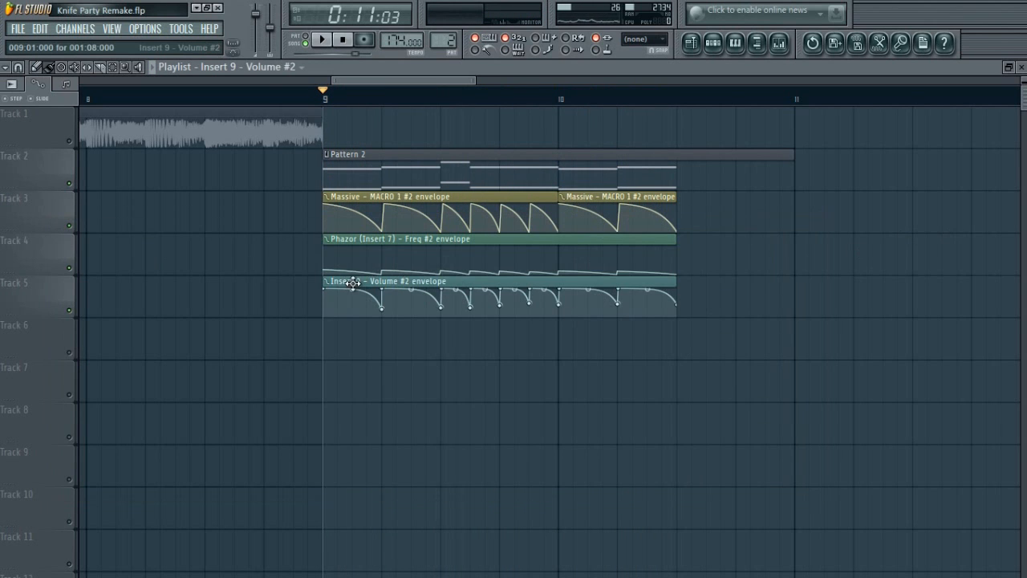
click(326, 281)
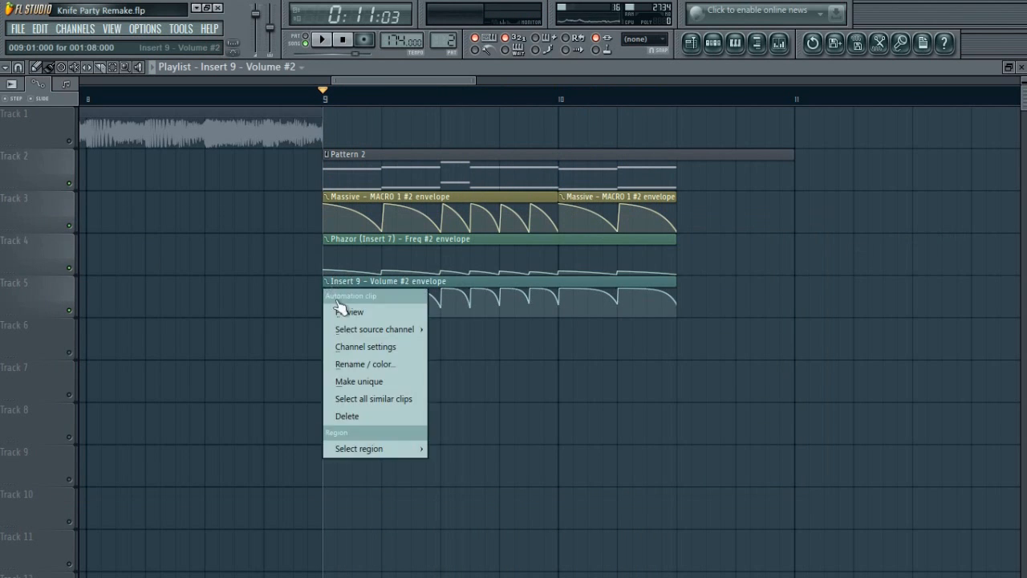
click(358, 383)
click(657, 337)
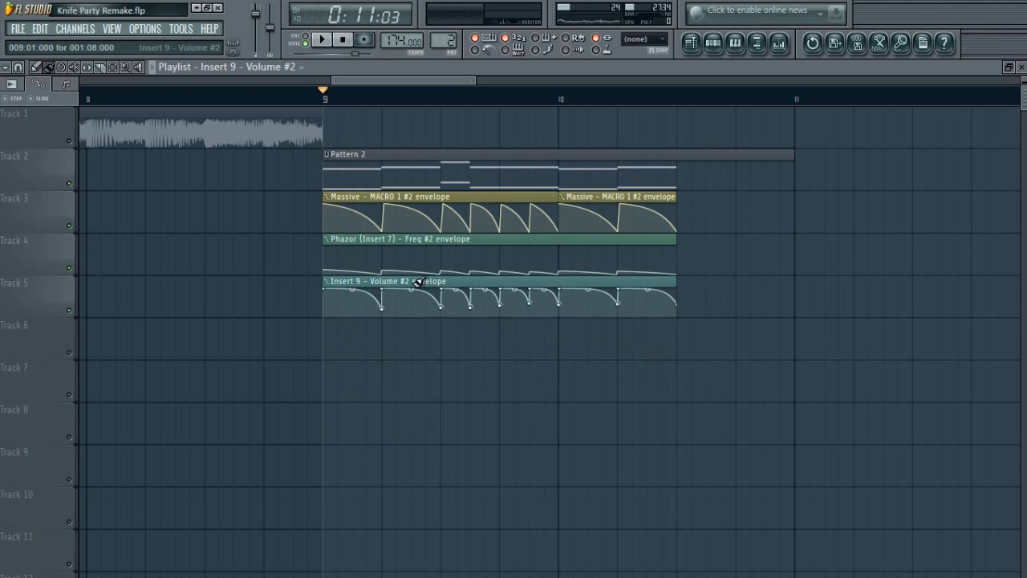
Link the volume fader of mixer Insert 12 to the Insert 9 - Volume #2 automation clip
click(784, 47)
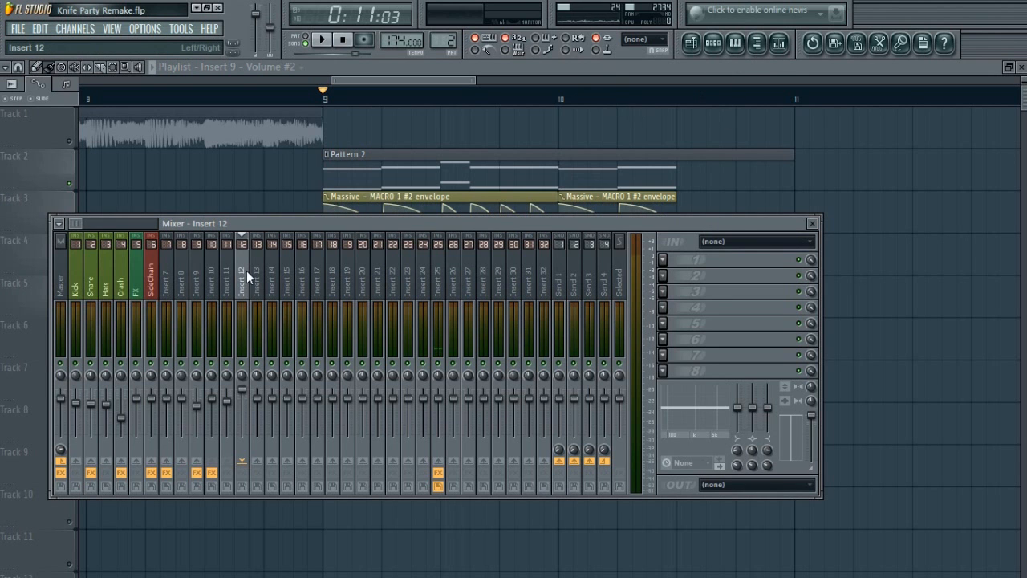
right_click(245, 388)
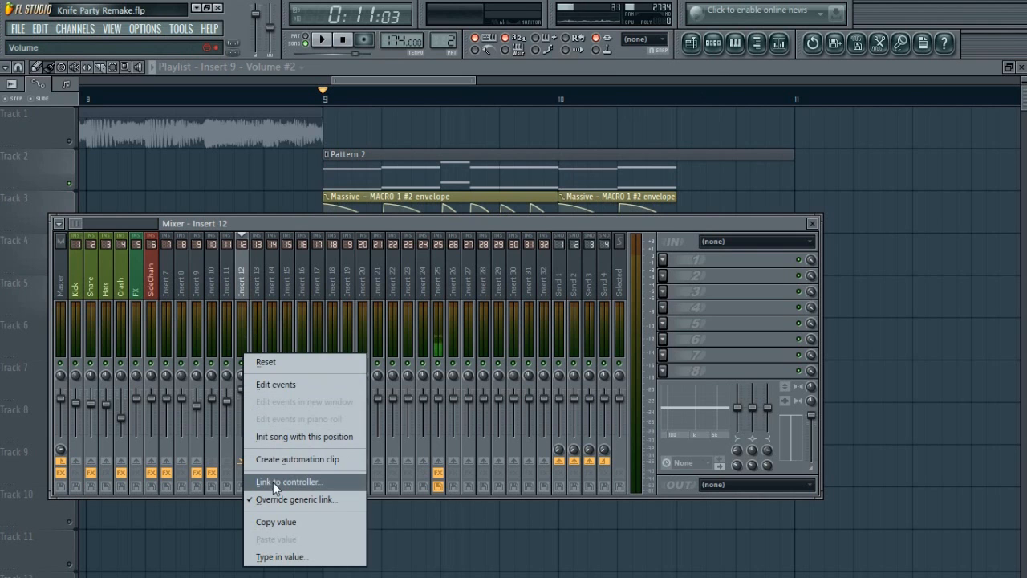
click(269, 483)
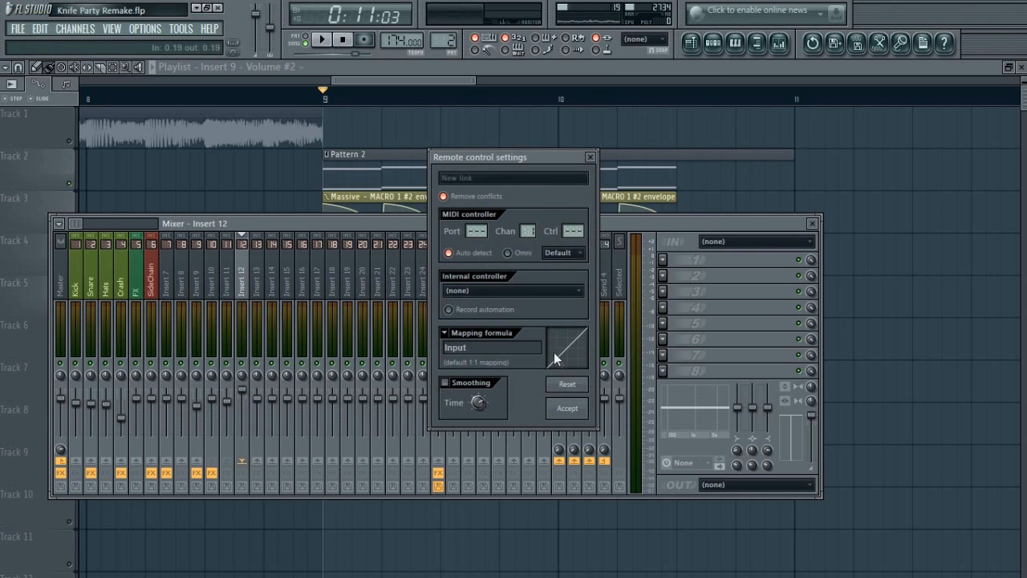
click(517, 292)
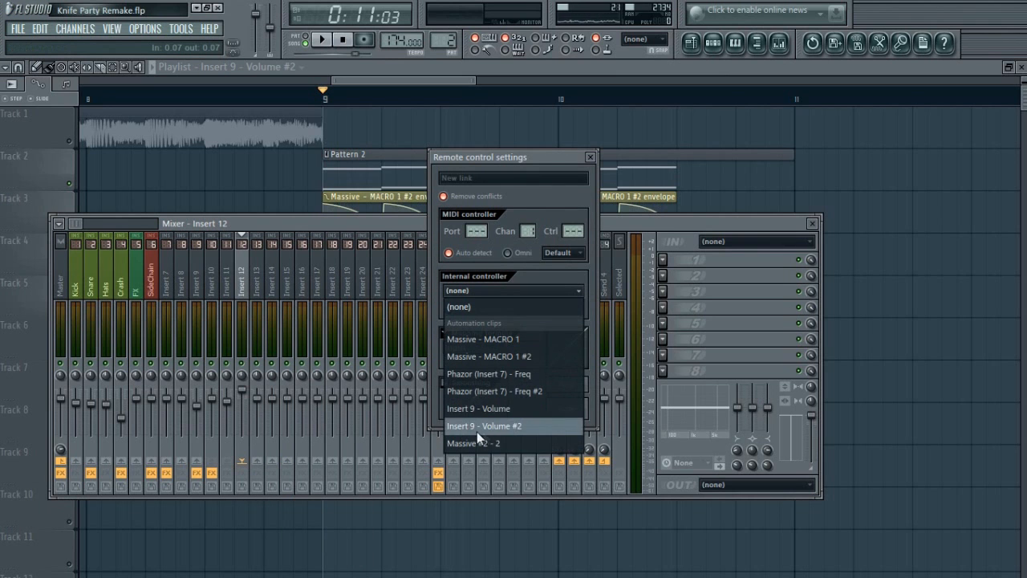
click(541, 429)
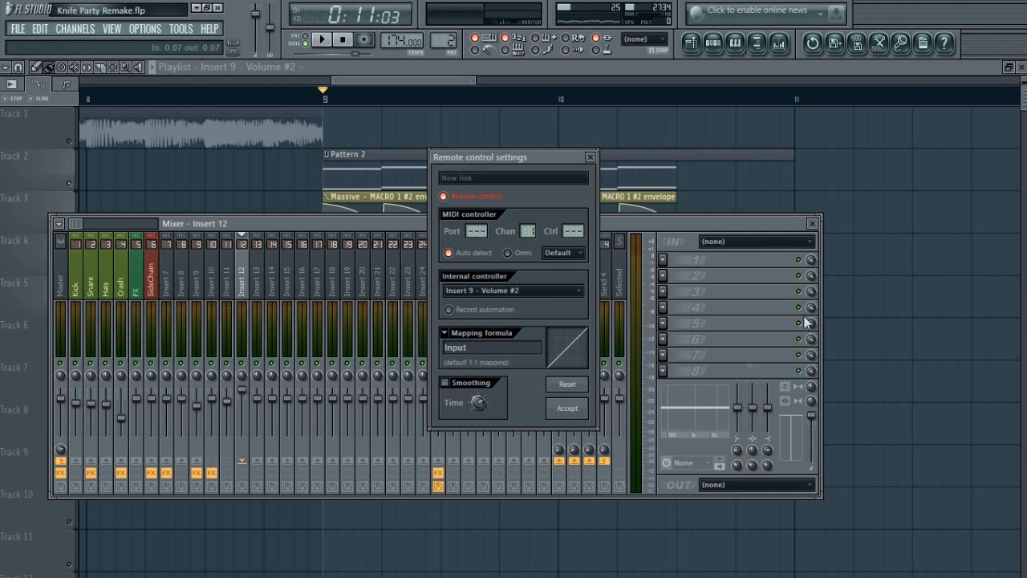
click(581, 409)
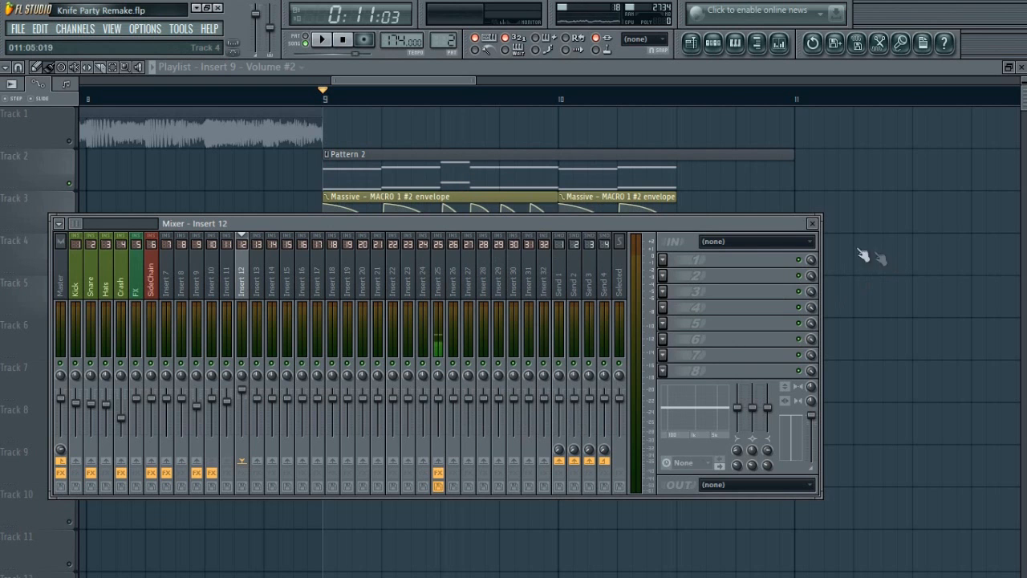
click(813, 223)
Play the Pattern 2 section with its volume automation and compare it with the Pattern 1 section starting in bar 5
scroll(419, 93, down, 5)
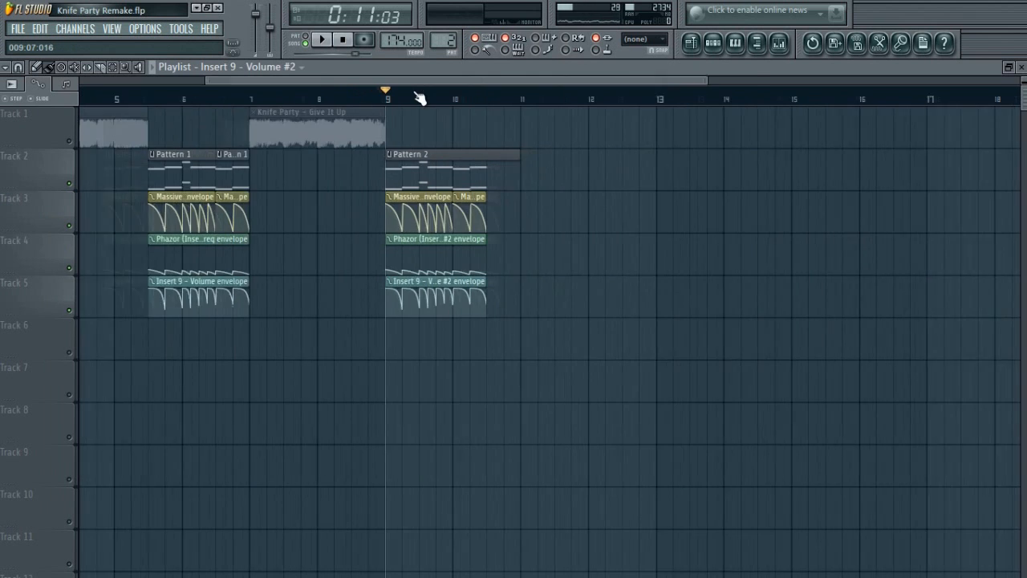
scroll(418, 97, up, 4)
scroll(419, 96, down, 3)
scroll(420, 96, up, 3)
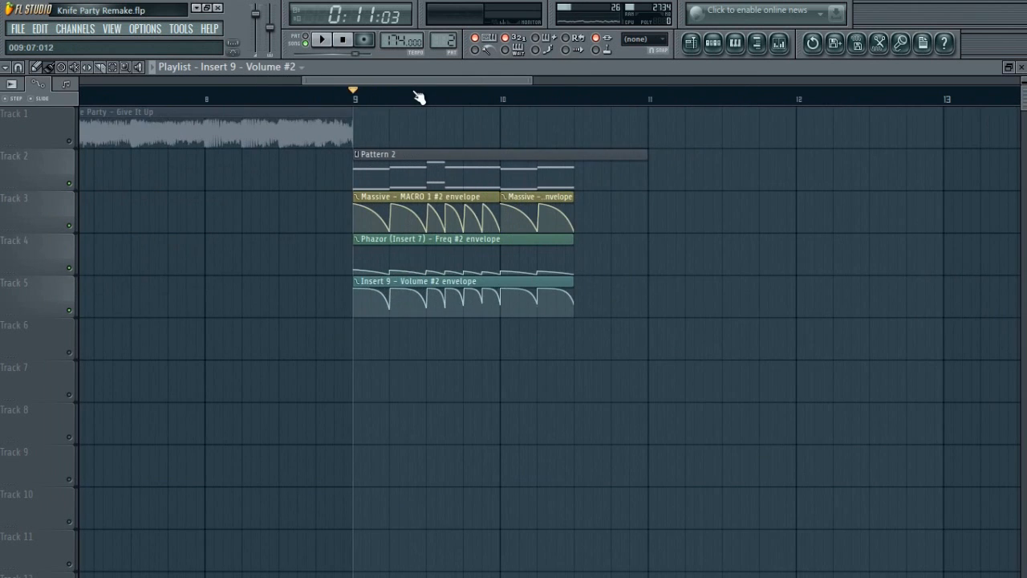
key(space)
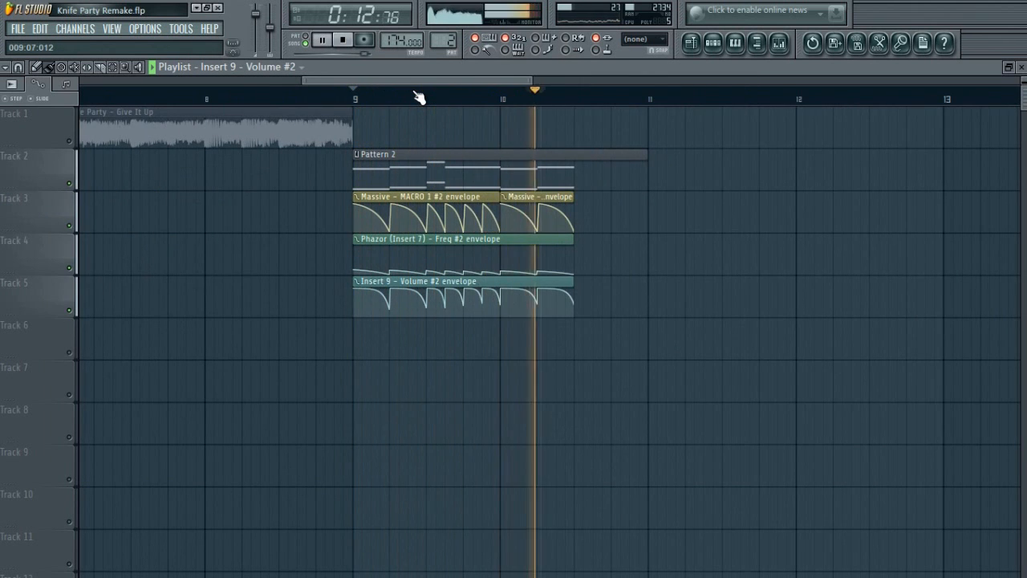
scroll(419, 96, down, 2)
key(space)
click(143, 102)
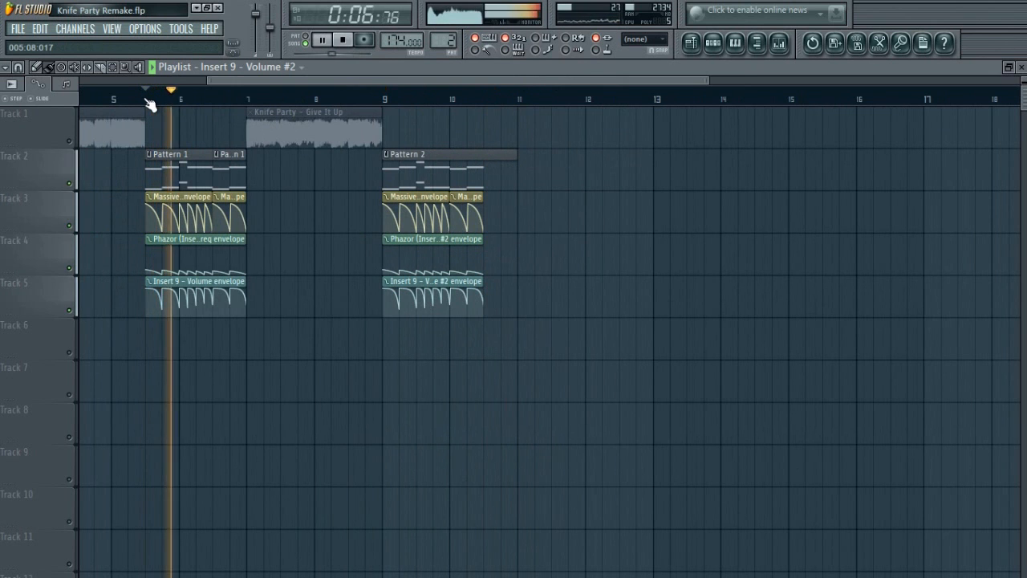
Move playback to bar 9 and play the Pattern 2 section again
key(space)
click(388, 100)
key(space)
click(775, 48)
click(747, 69)
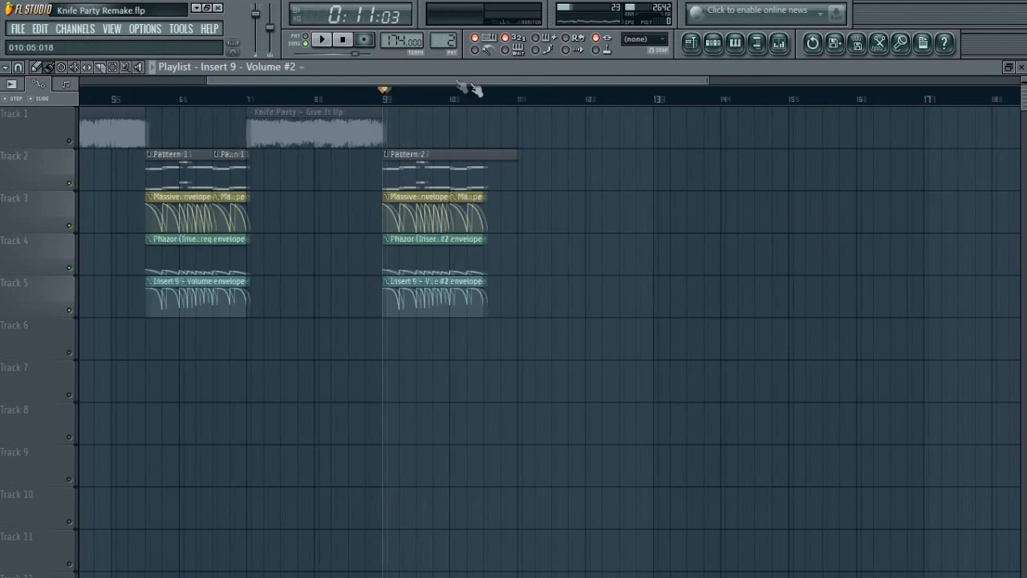
Unmute Track 1 with the Knife Party - Give It Up audio and return the playhead to the song's start
drag(470, 81, 160, 81)
click(69, 141)
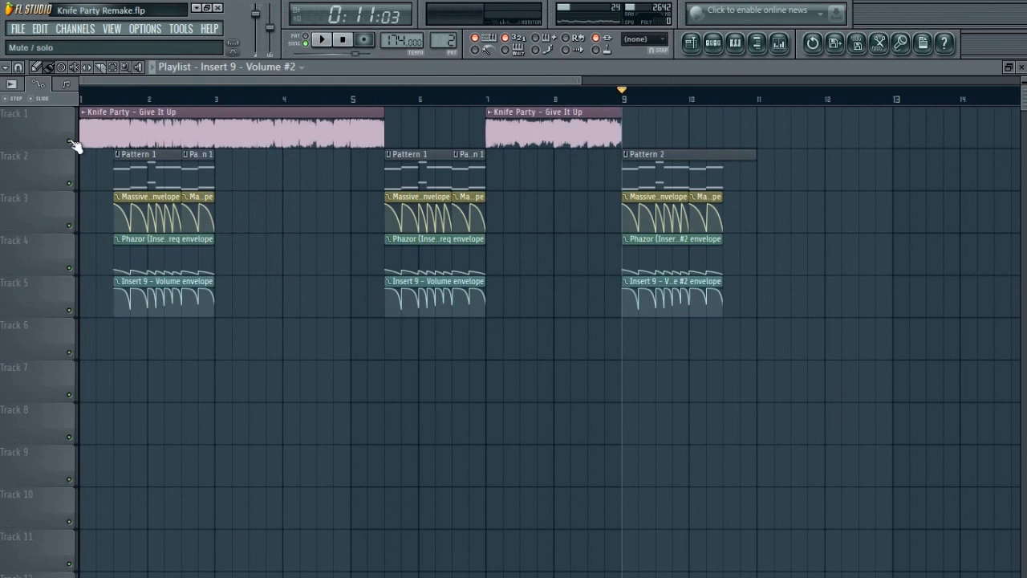
click(344, 38)
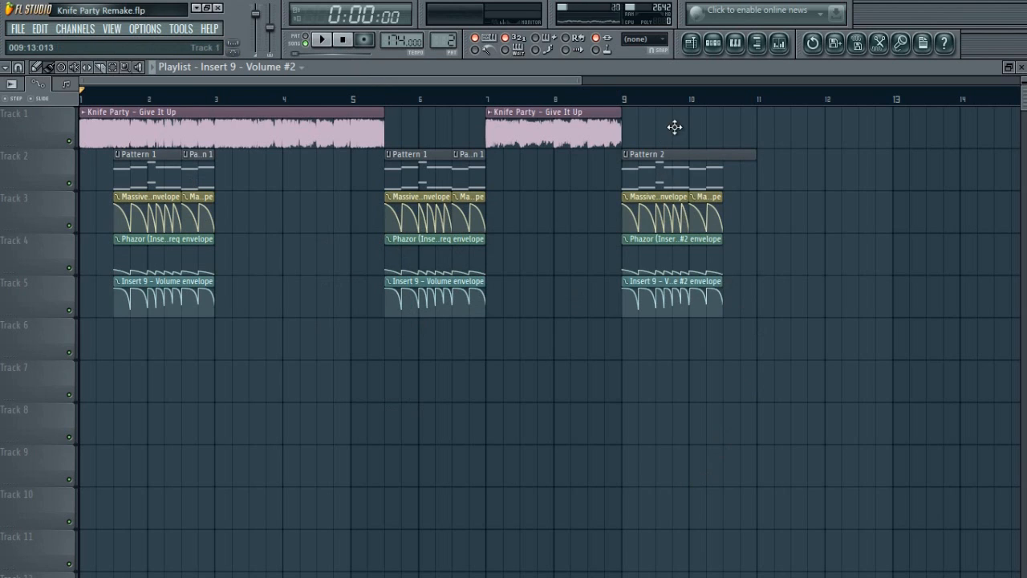
Delete the Pattern 2 clip and the Massive, Phazor and volume automation clips beneath it at bar 9
right_click(679, 157)
right_click(677, 210)
right_click(677, 249)
right_click(676, 293)
right_click(694, 205)
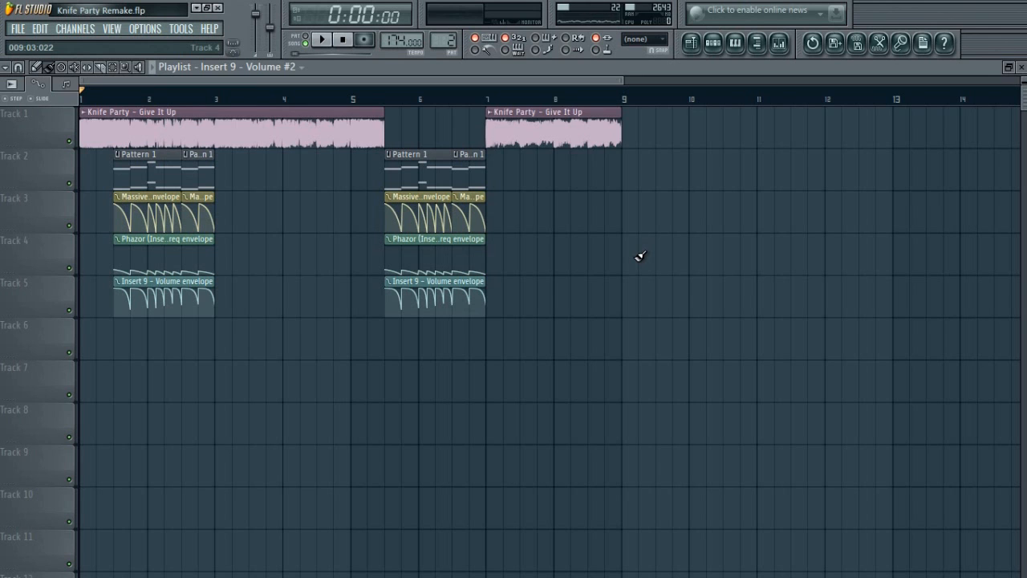
scroll(277, 107, down, 1)
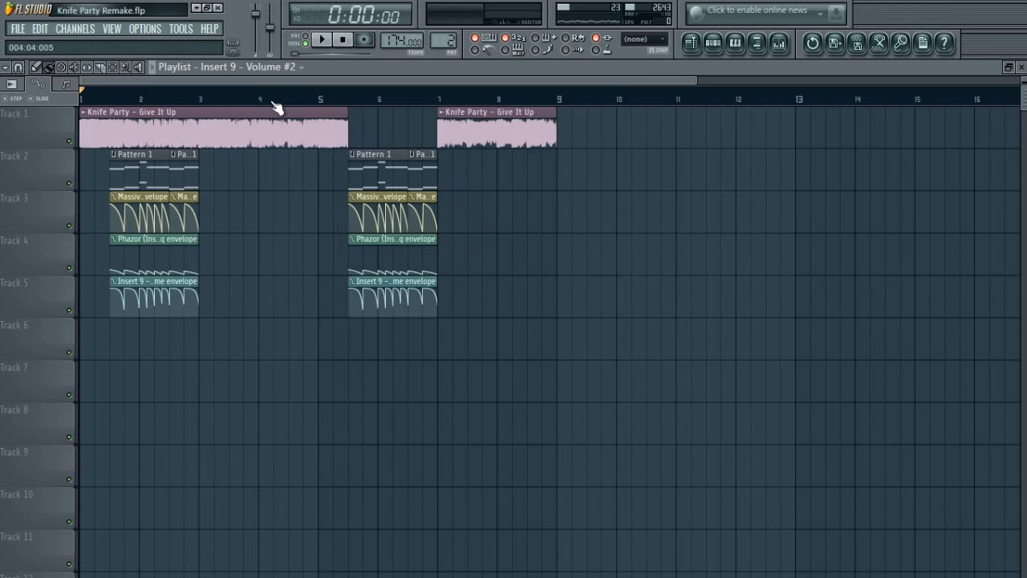
scroll(277, 107, down, 1)
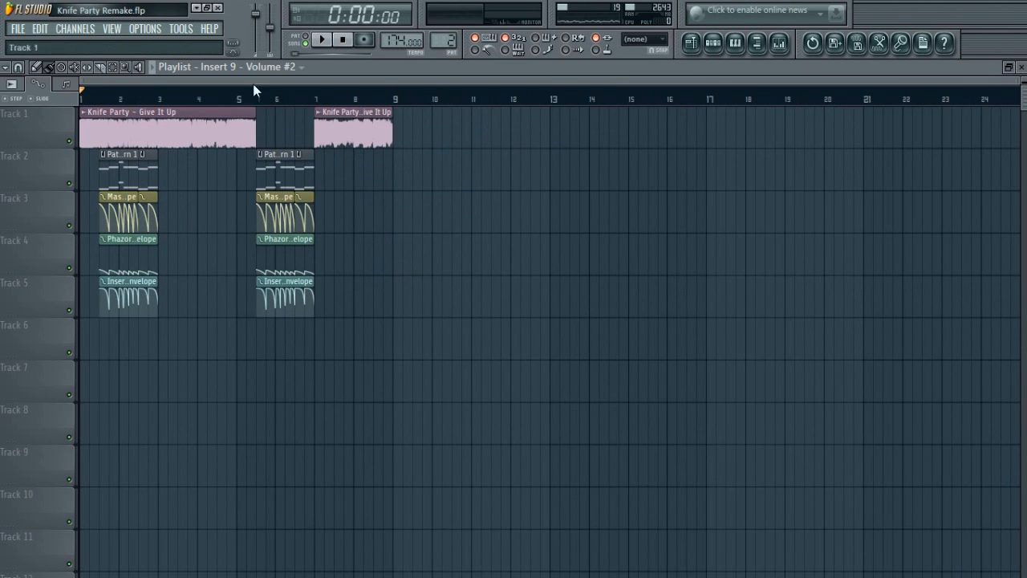
scroll(179, 101, up, 1)
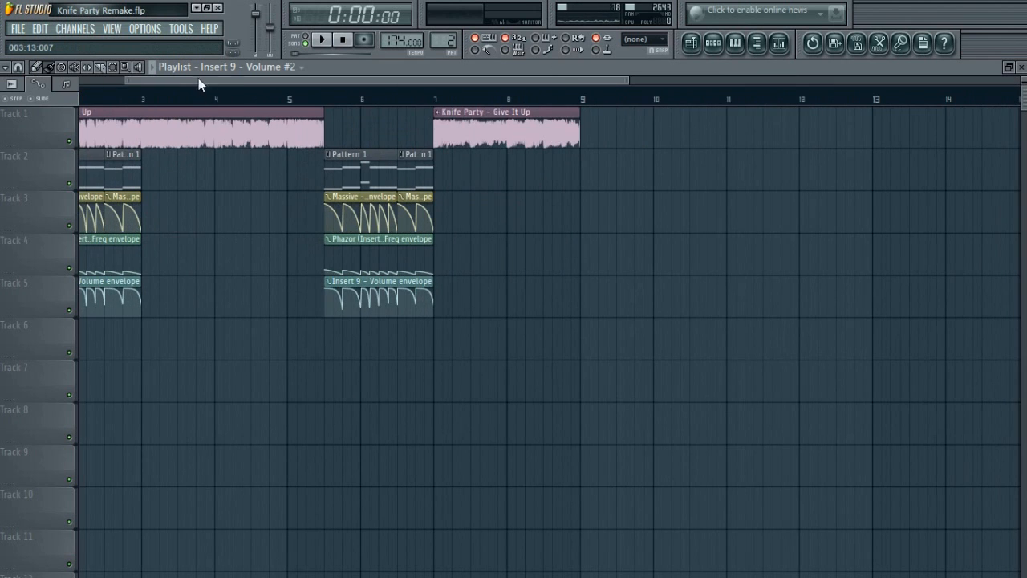
scroll(201, 84, up, 1)
drag(580, 80, 620, 83)
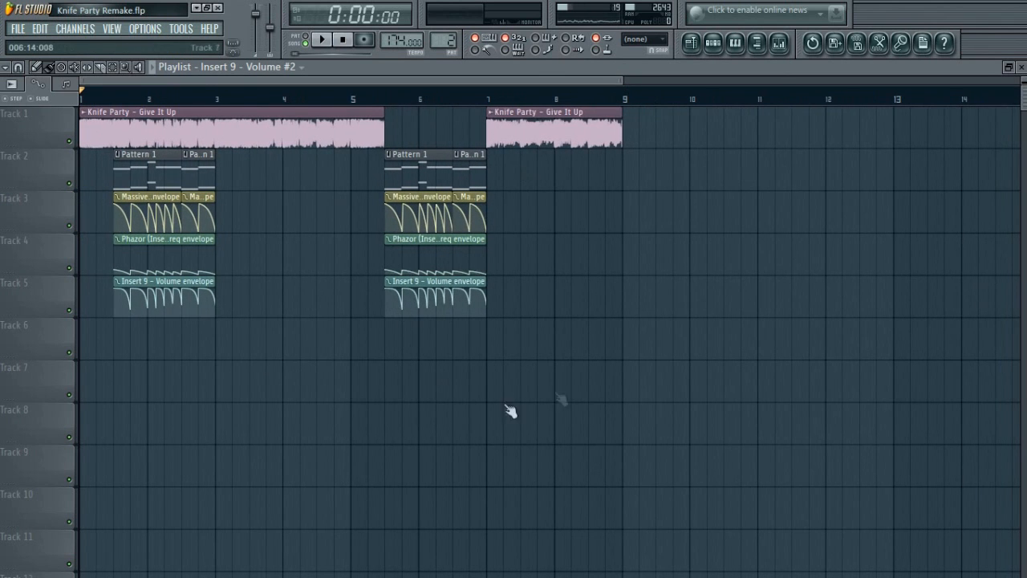